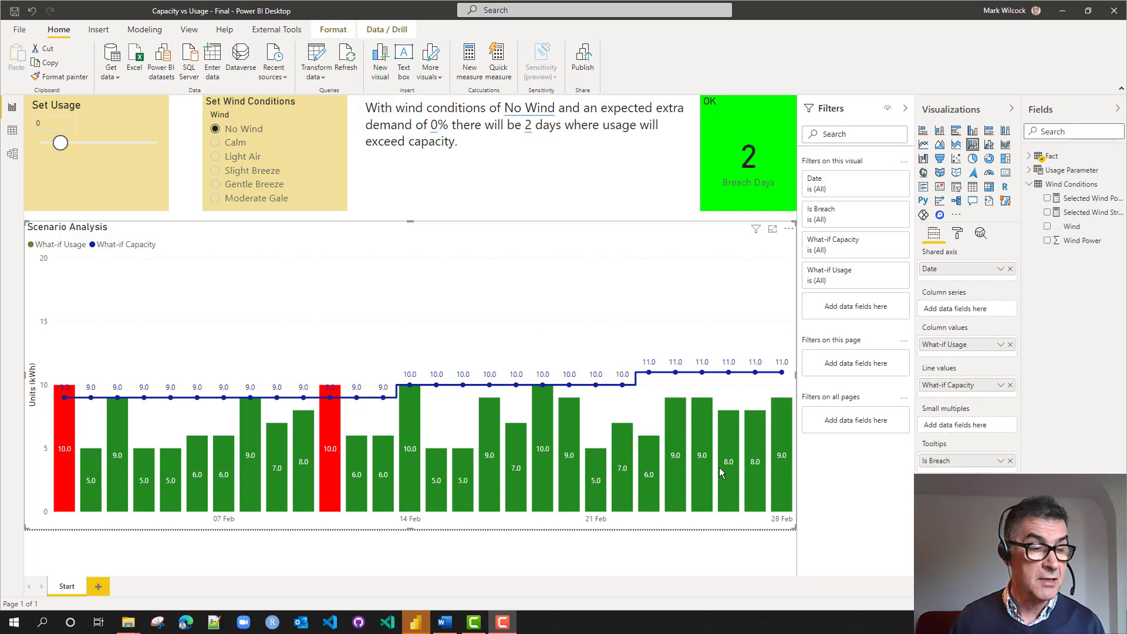
Set the usage slider to 20%, raising breach days from 2 to 9
click(772, 228)
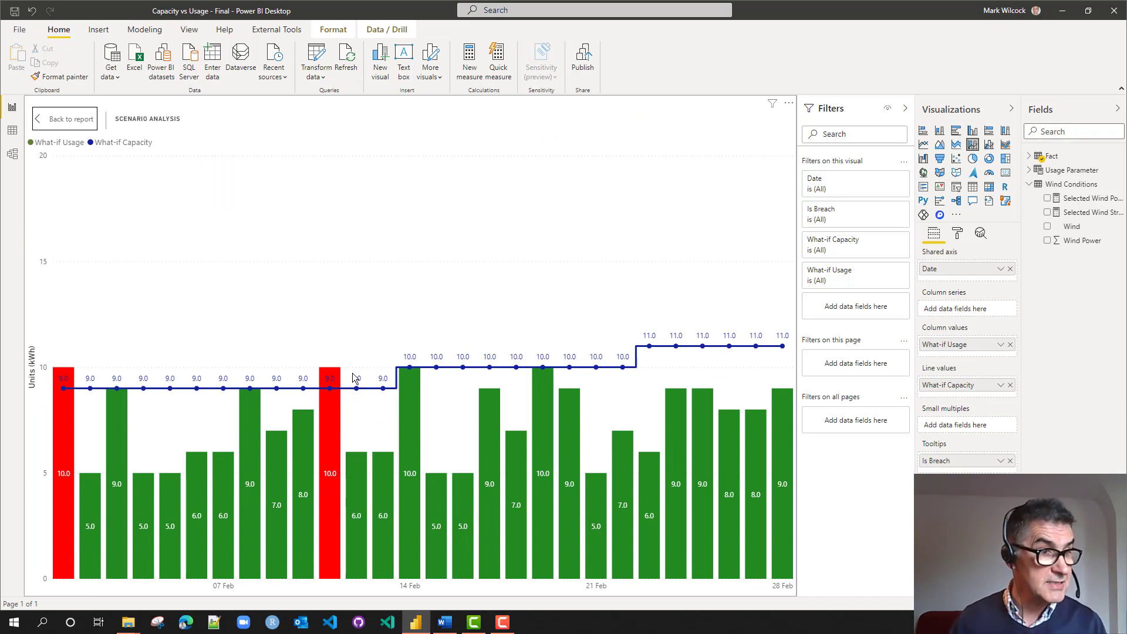
click(80, 121)
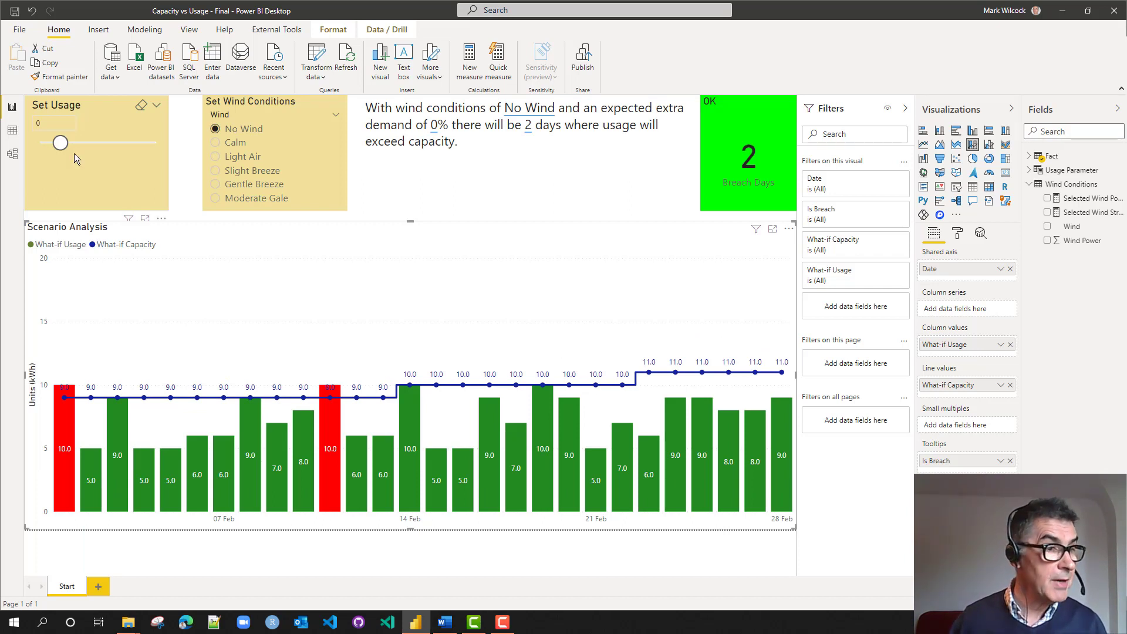
click(80, 142)
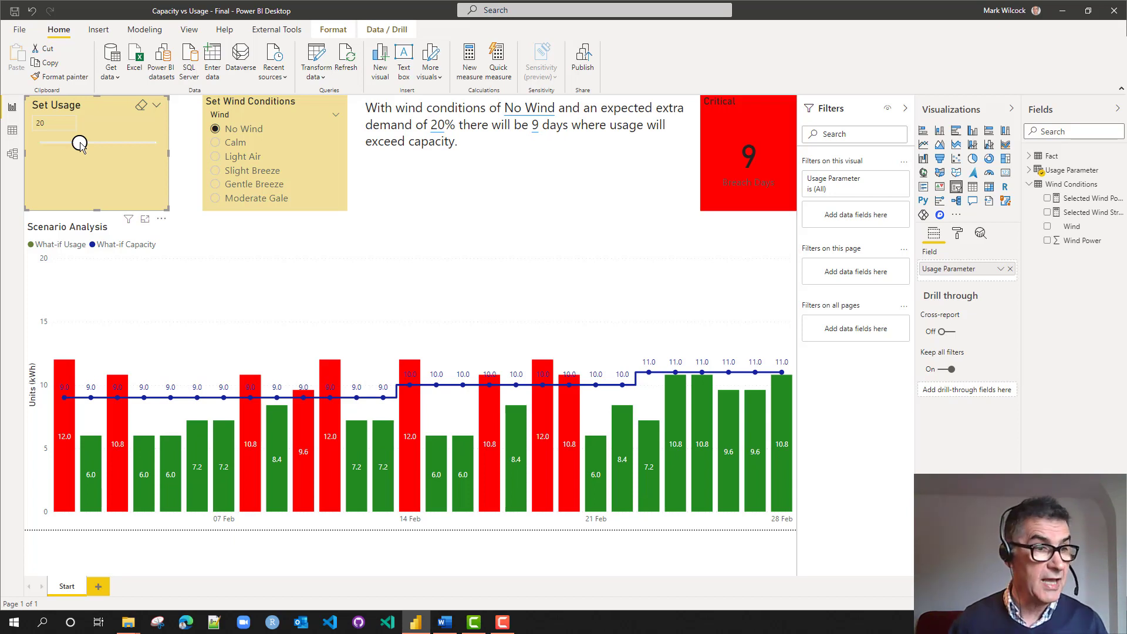
Step the wind slicer through Calm, Light Air and Slight Breeze, then select the summary text box
click(216, 143)
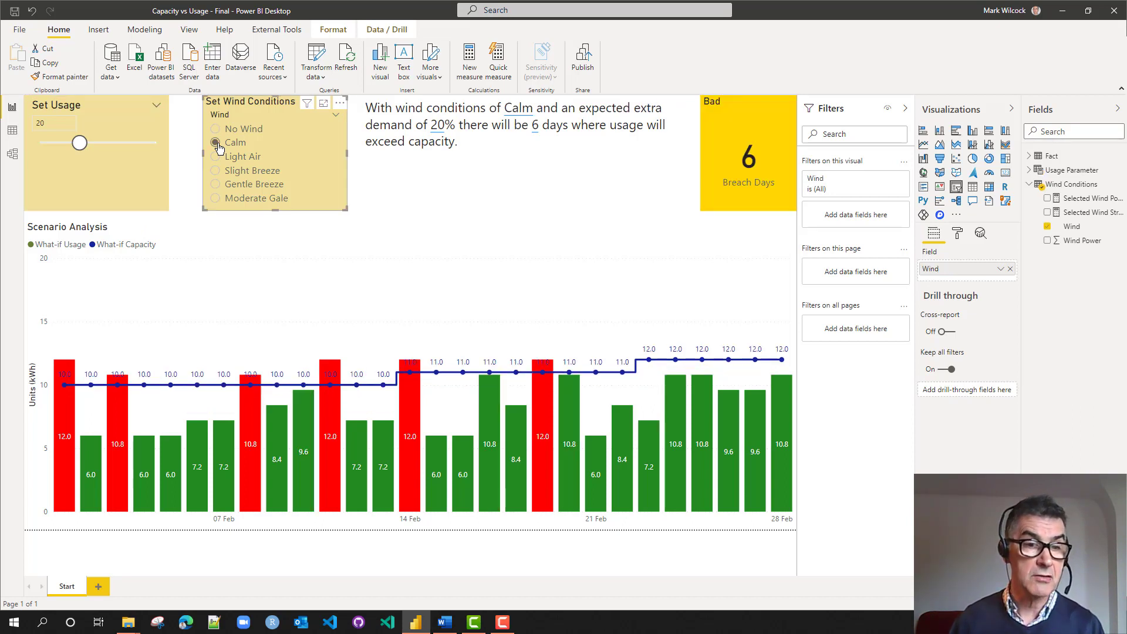
click(216, 157)
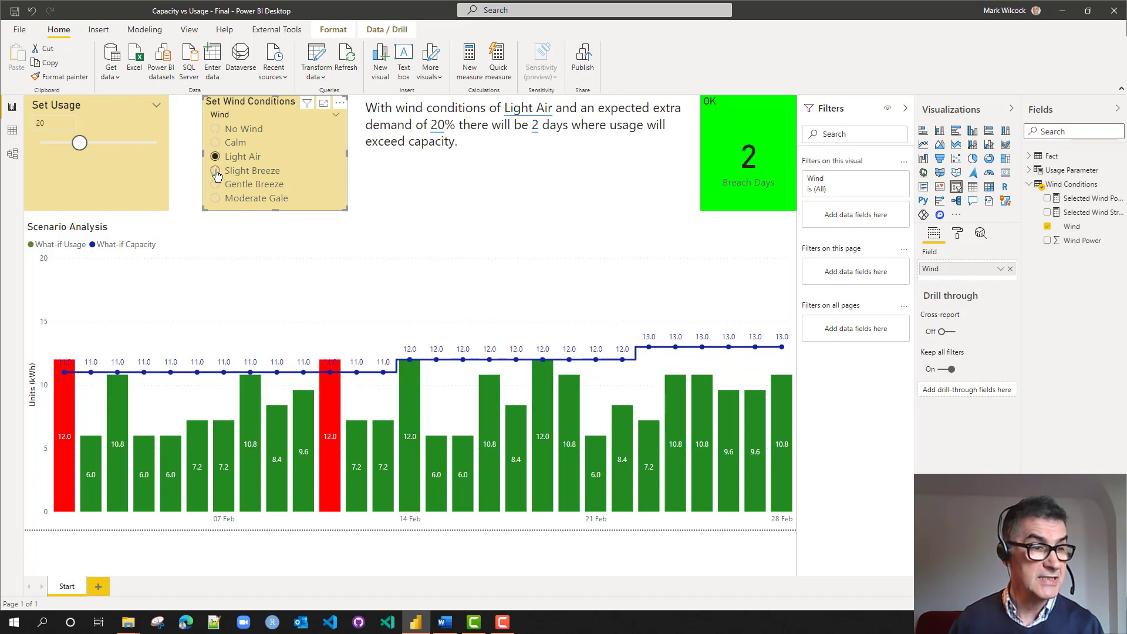
click(216, 171)
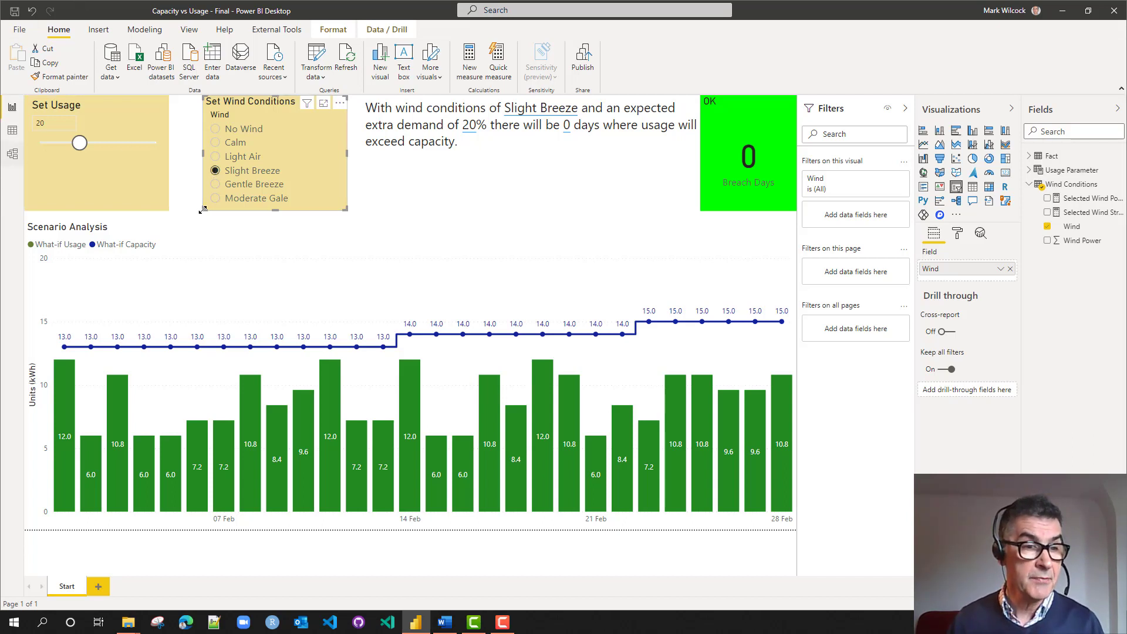
click(477, 150)
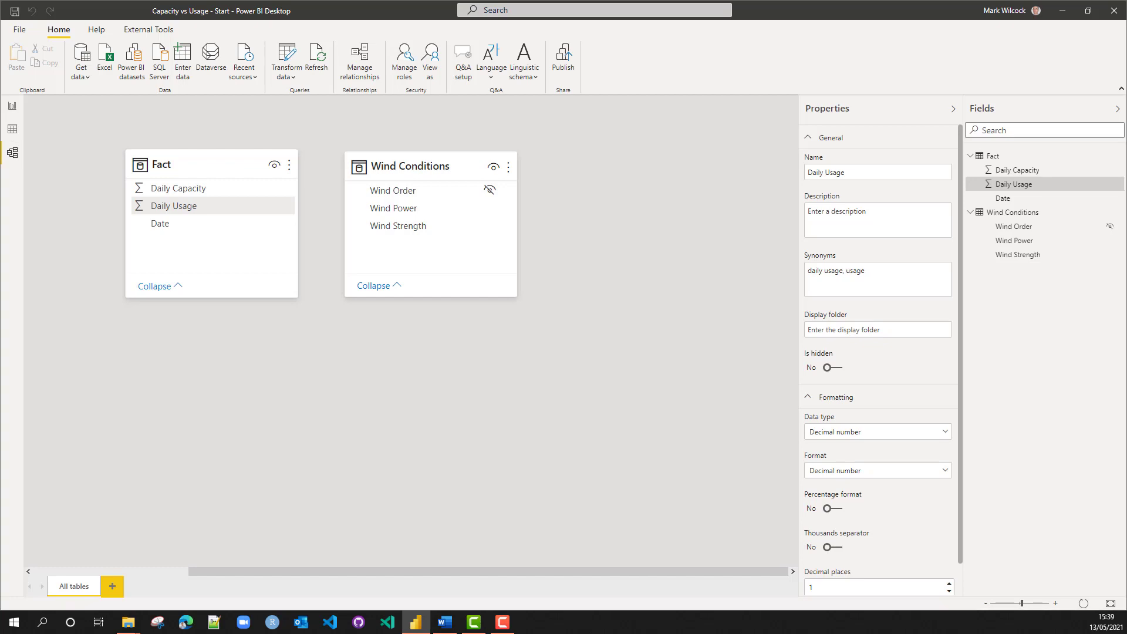
Review the Wind Conditions and Fact table rows in Data view
click(12, 128)
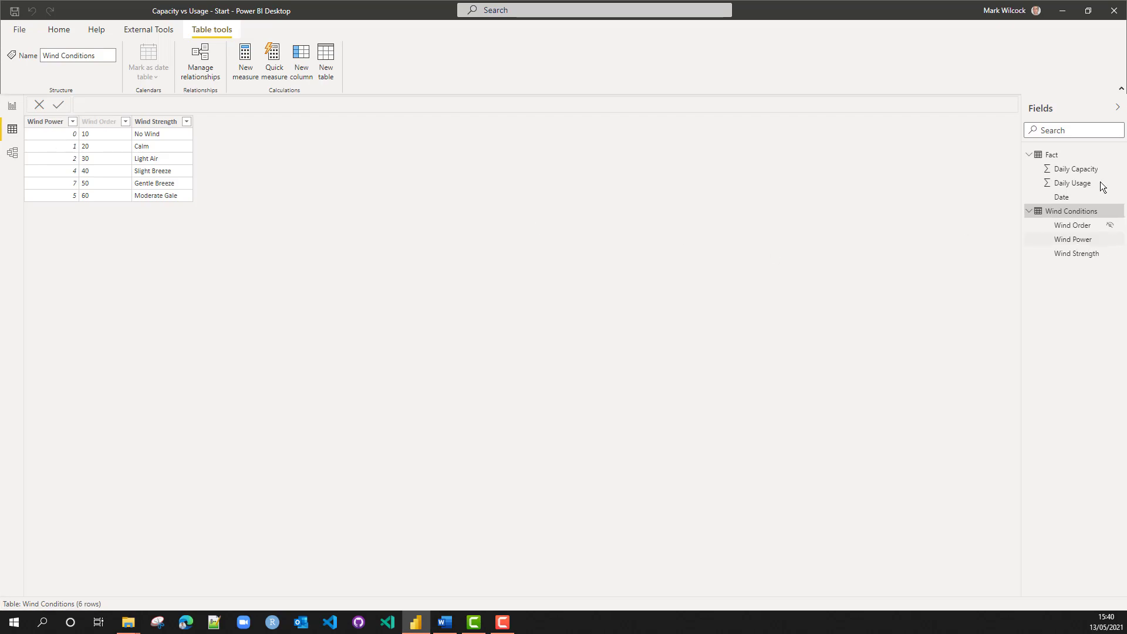
click(1076, 170)
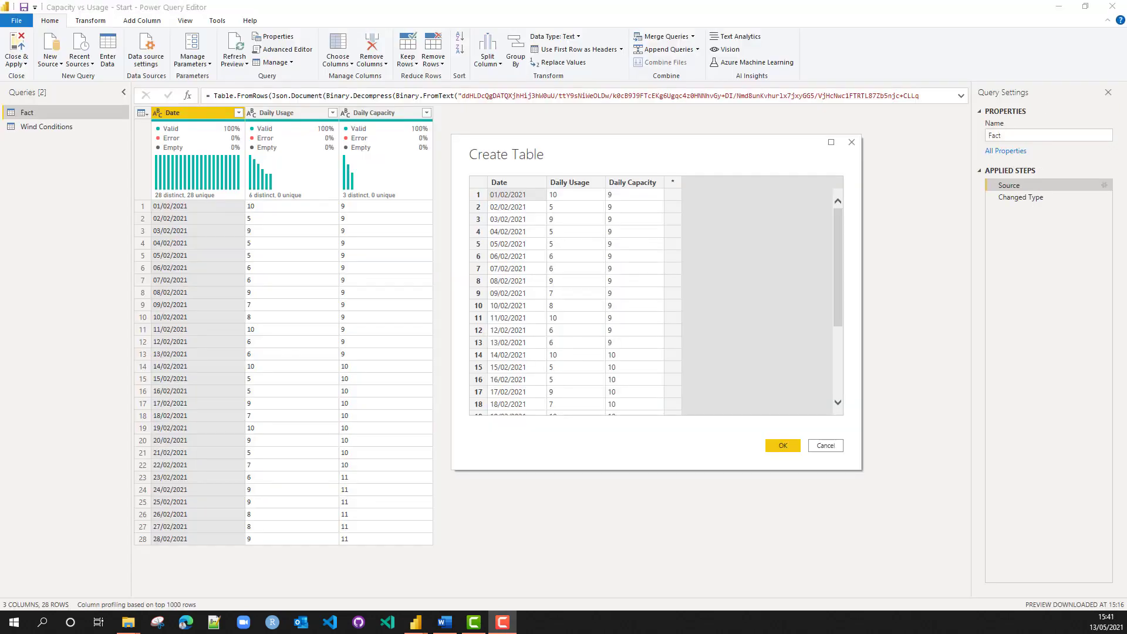
Cancel the Fact Create Table dialog and inspect the Wind Conditions source table
click(826, 445)
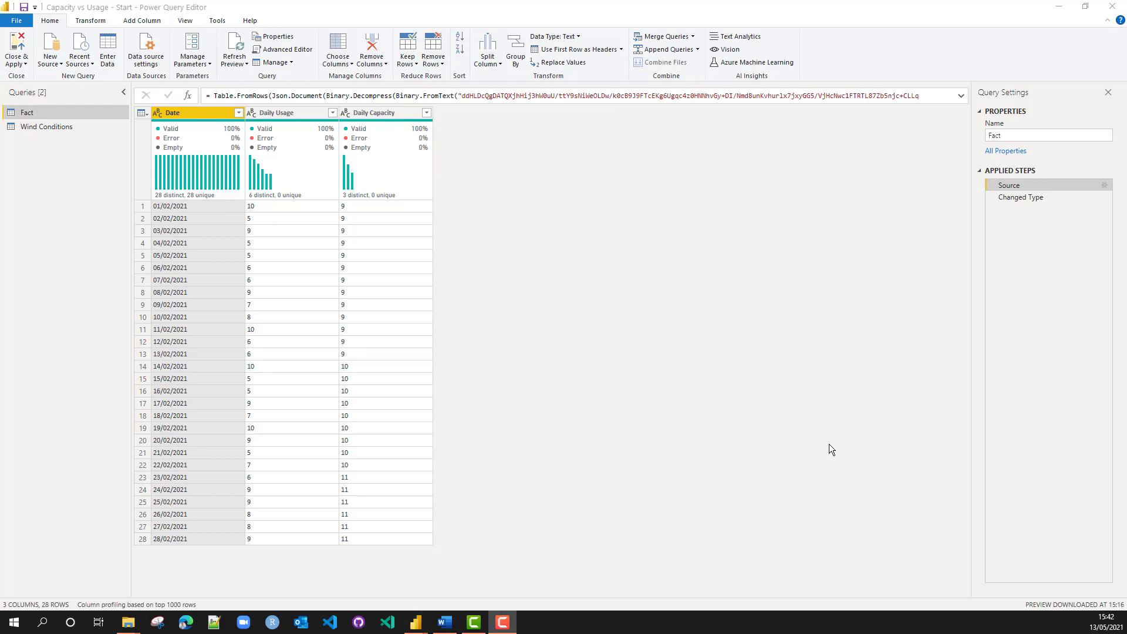
click(65, 129)
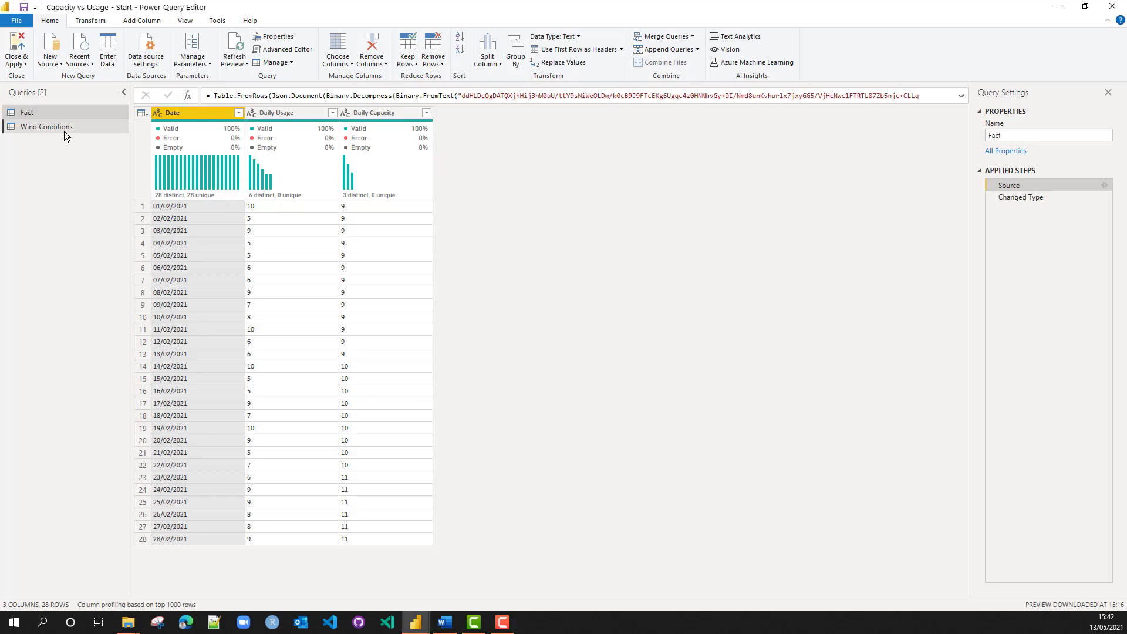
click(1021, 186)
click(1104, 185)
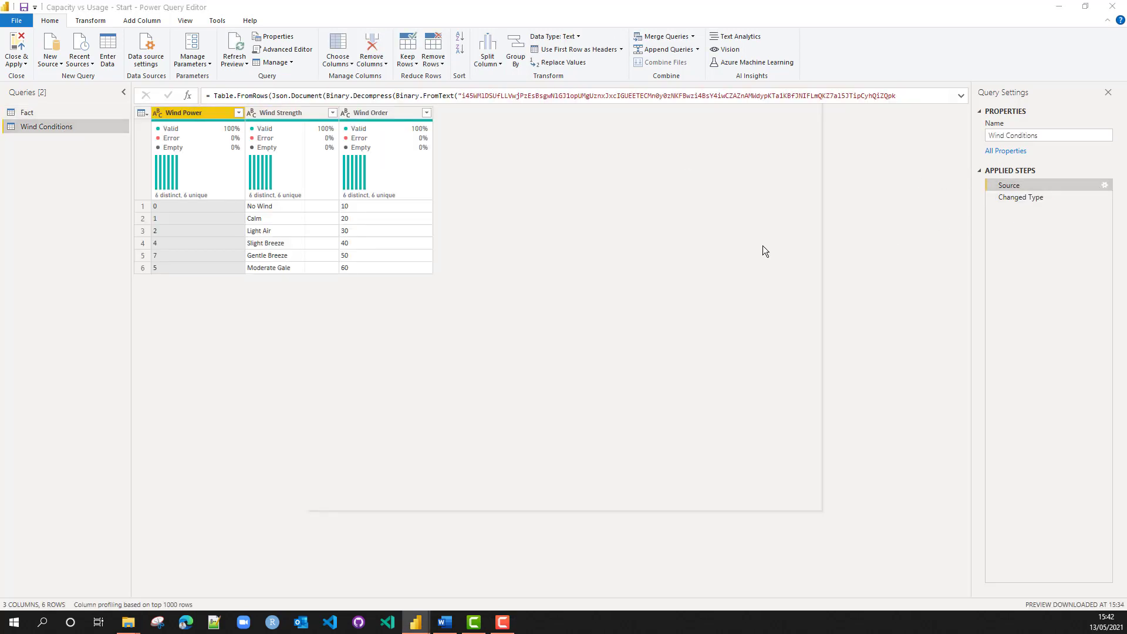
click(752, 490)
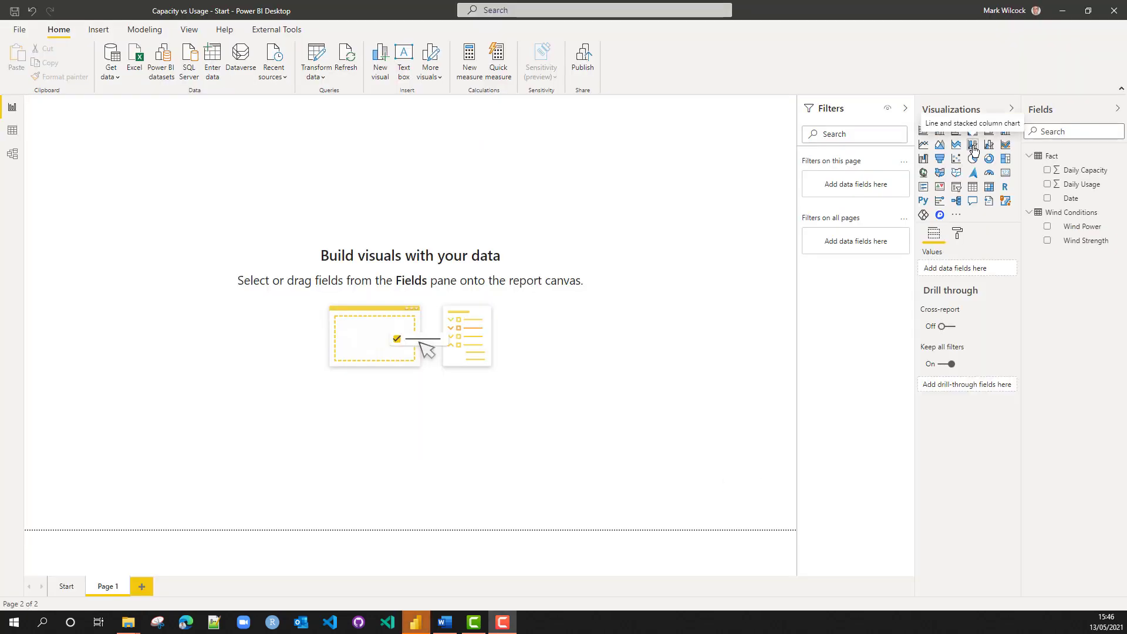
Add a large line and stacked column chart with Date as axis and Daily Usage as columns
click(972, 145)
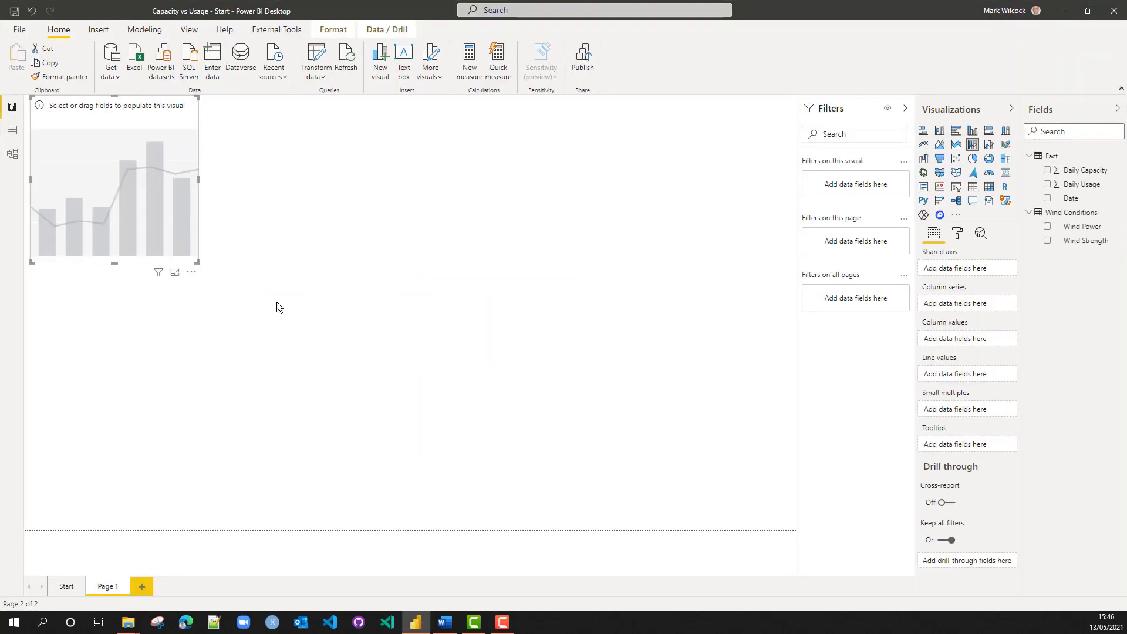
drag(197, 263, 713, 518)
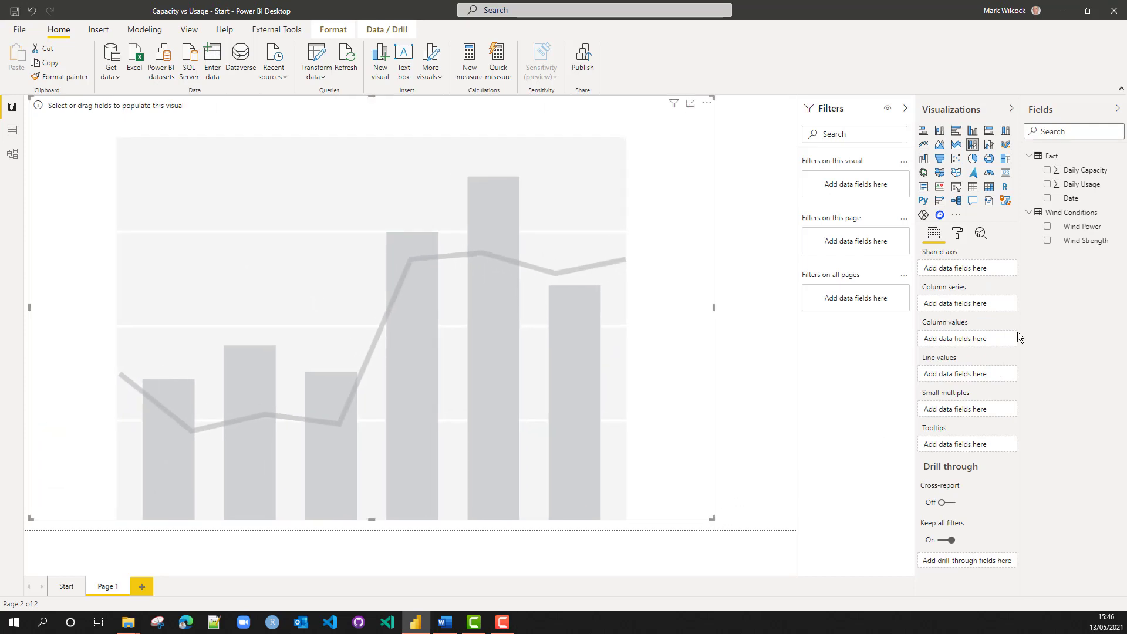
drag(1071, 199, 974, 269)
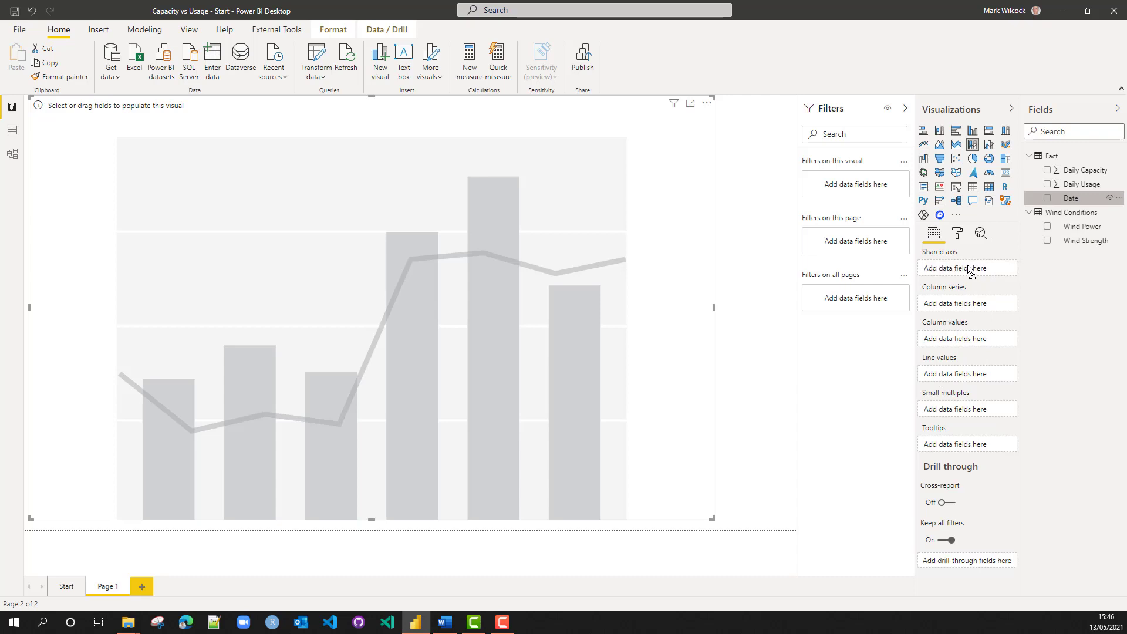
drag(1067, 185, 952, 350)
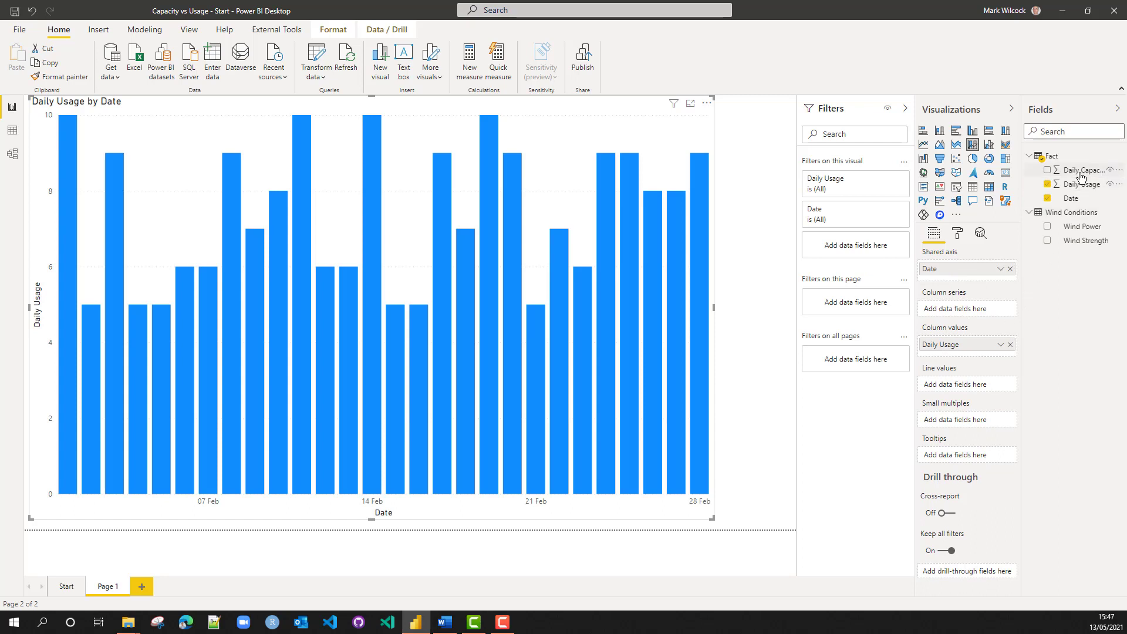
Plot Daily Capacity as the chart's line, summed instead of averaged
drag(1080, 170, 971, 392)
drag(970, 391, 970, 392)
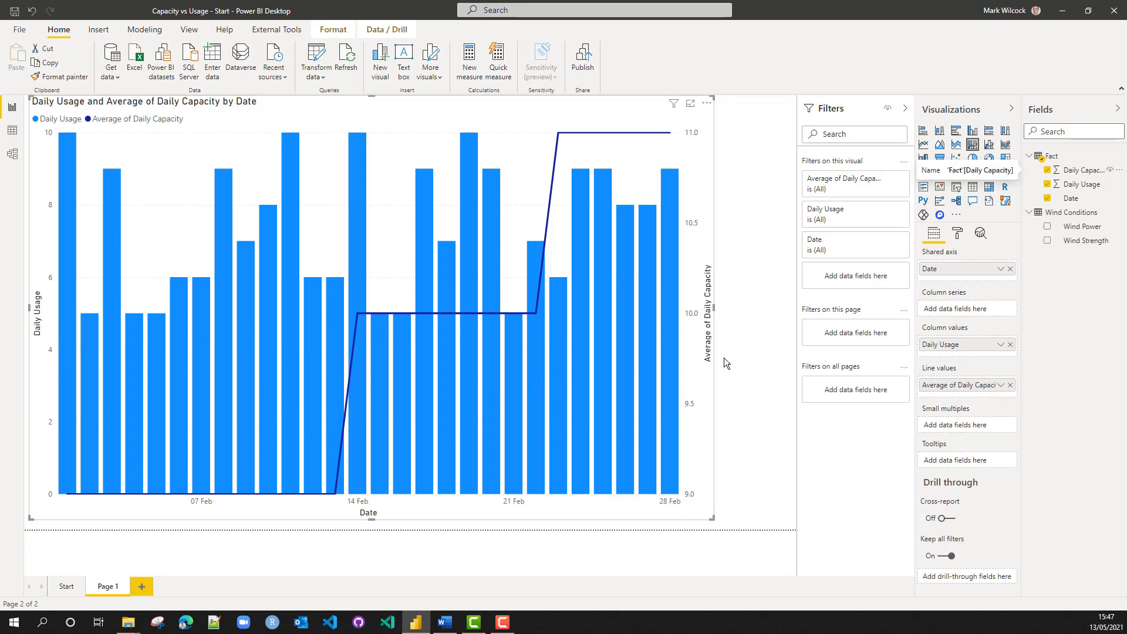
click(1000, 388)
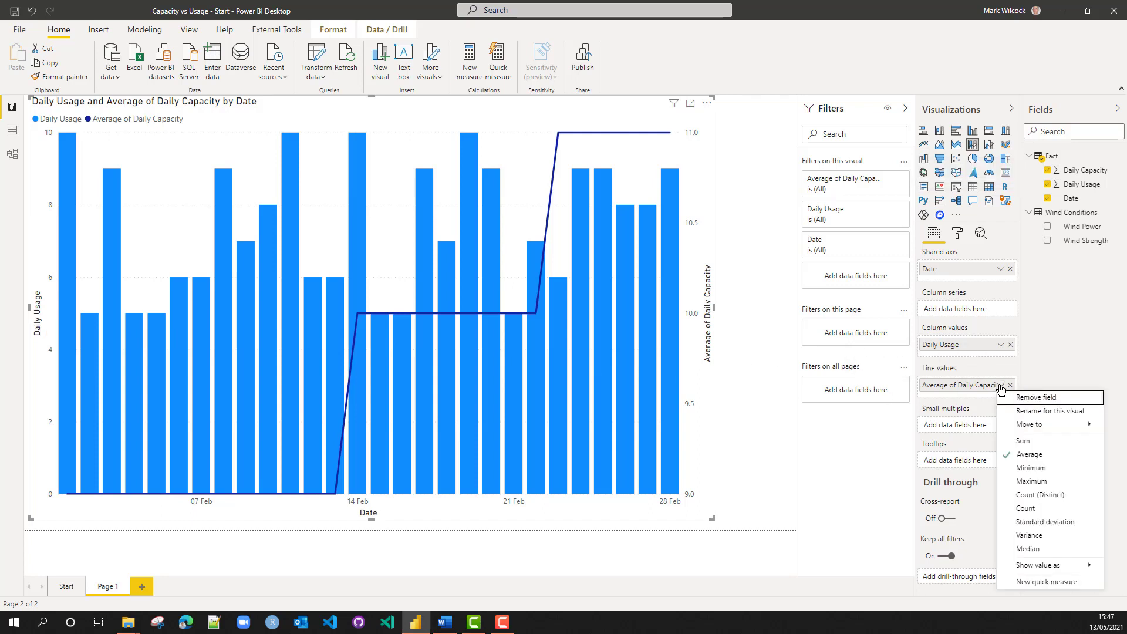
click(1027, 444)
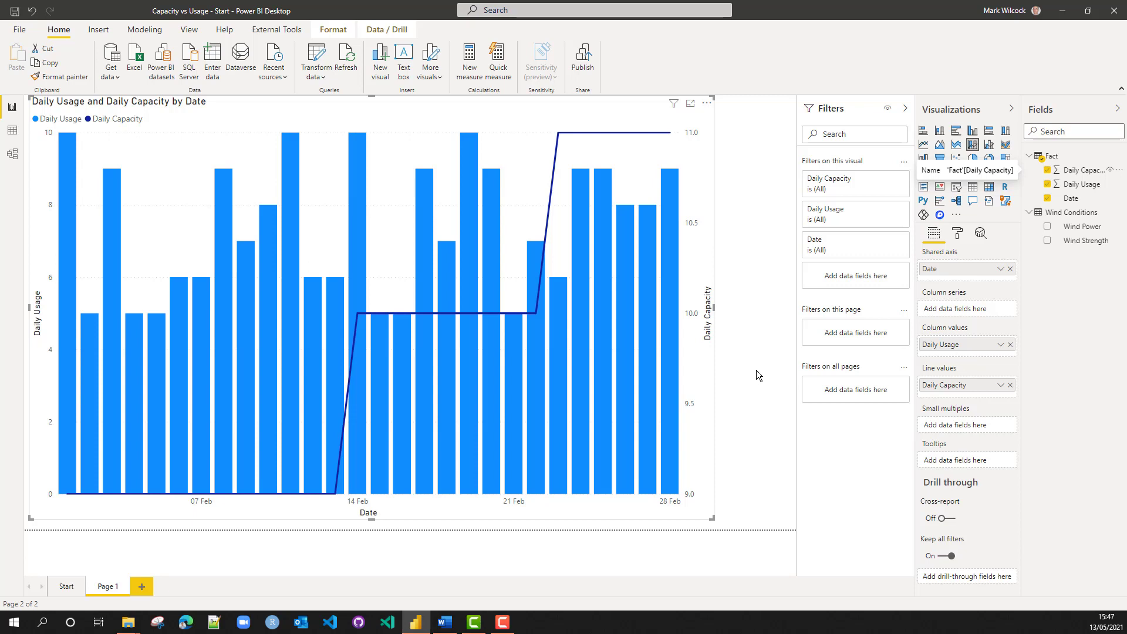
click(957, 235)
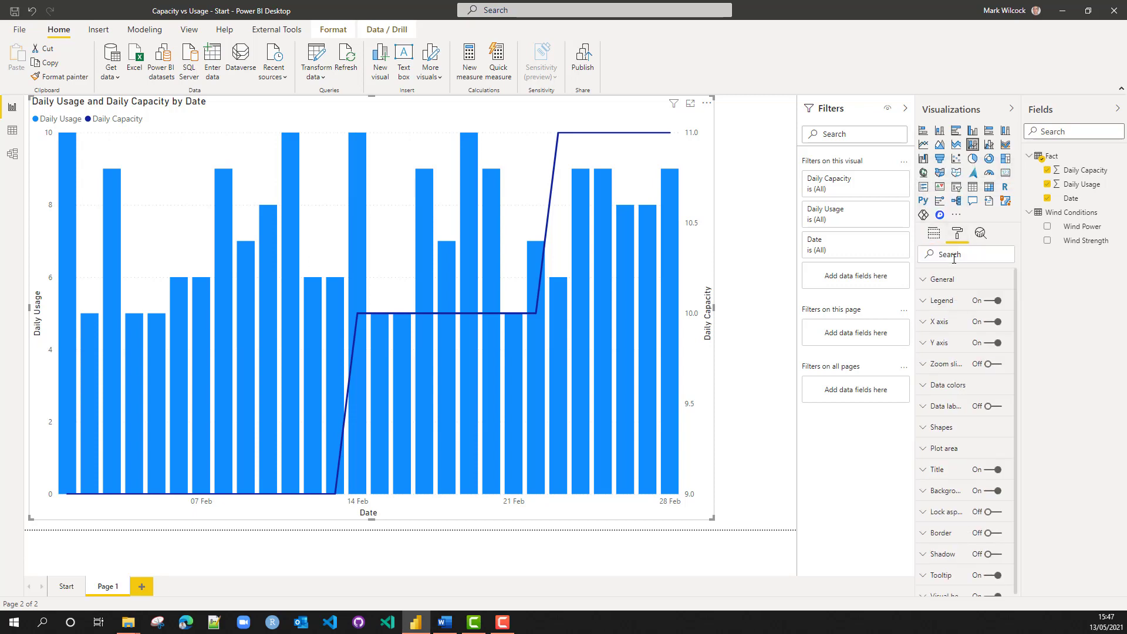
Turn off the secondary axis so both series share one value axis
text(second)
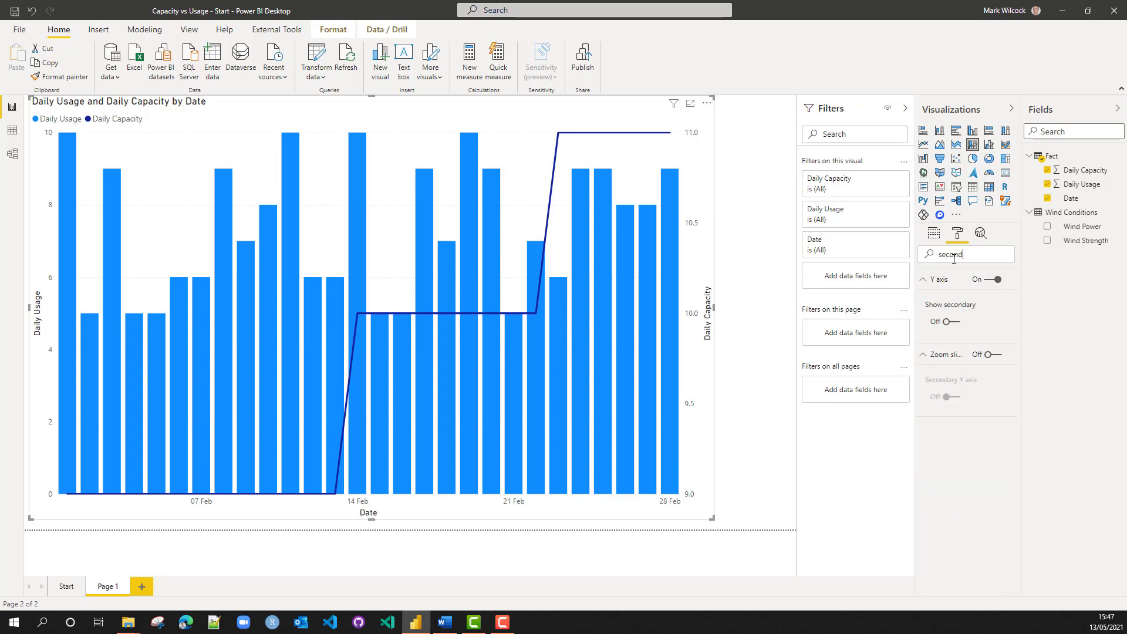
click(956, 322)
click(949, 323)
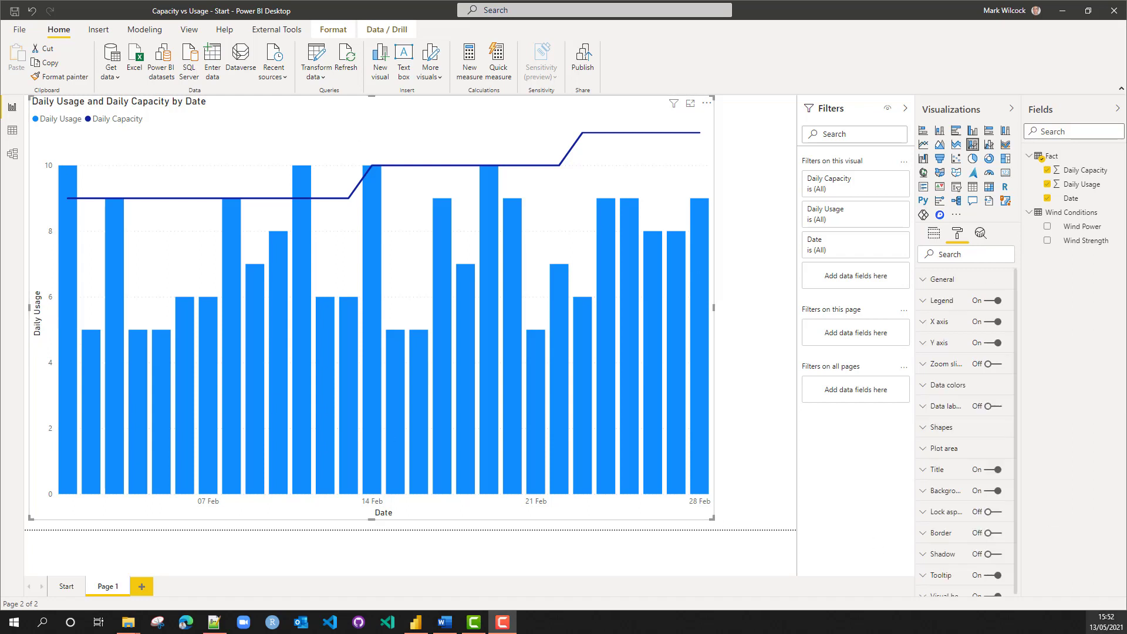
Retitle the chart as the scenario analysis of capacity and usage and title the value axis Energy MWh
click(933, 476)
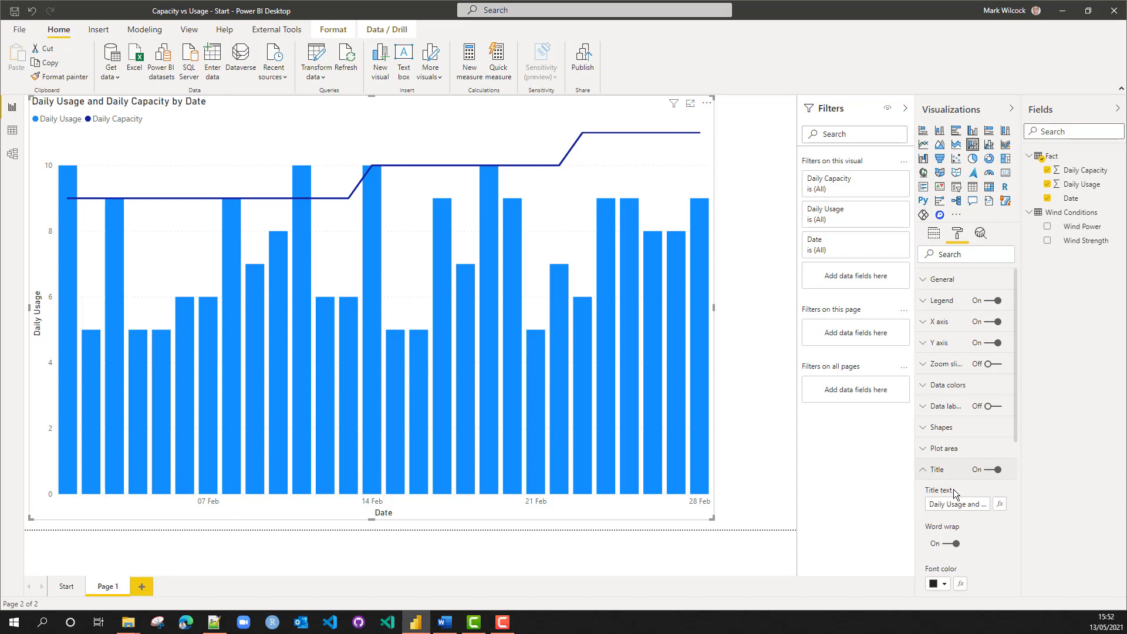
click(969, 503)
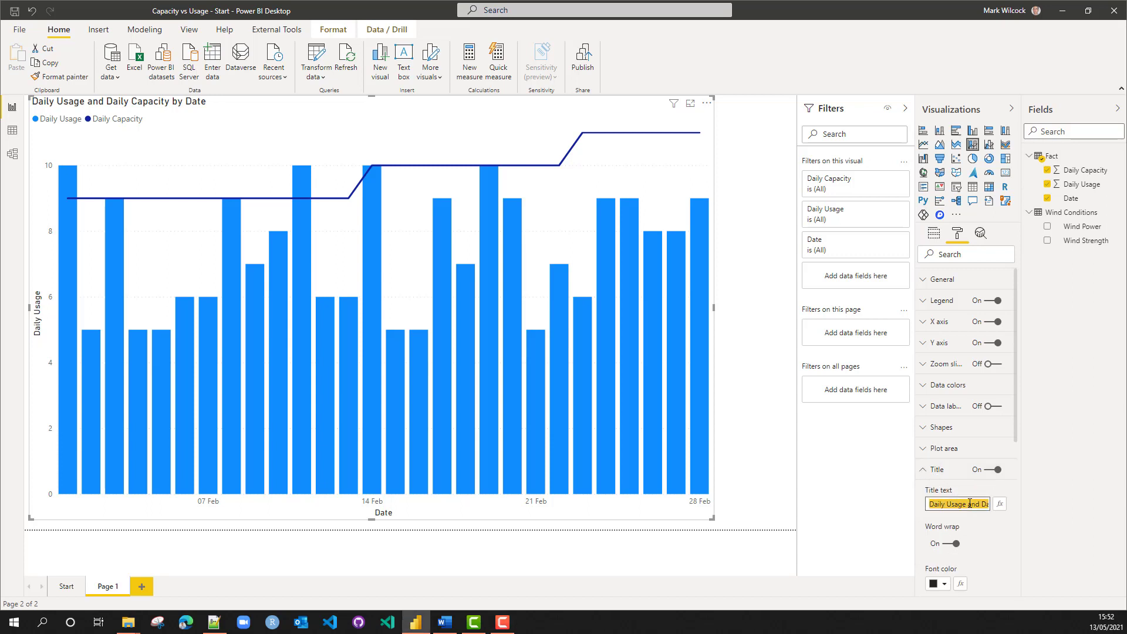
key(ctrl+v)
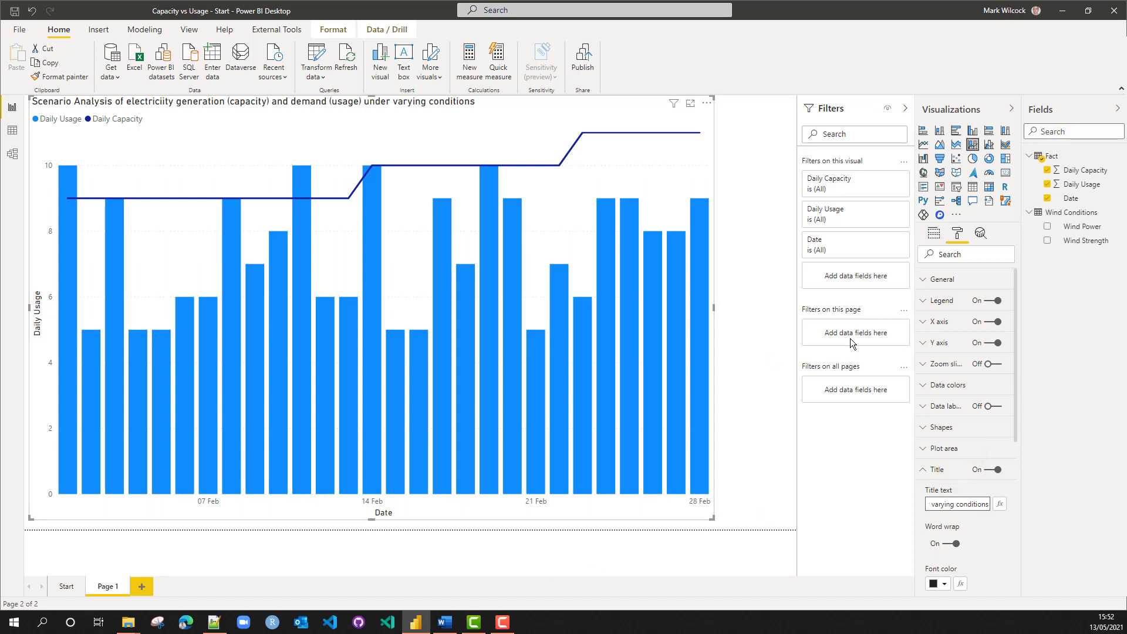
click(922, 342)
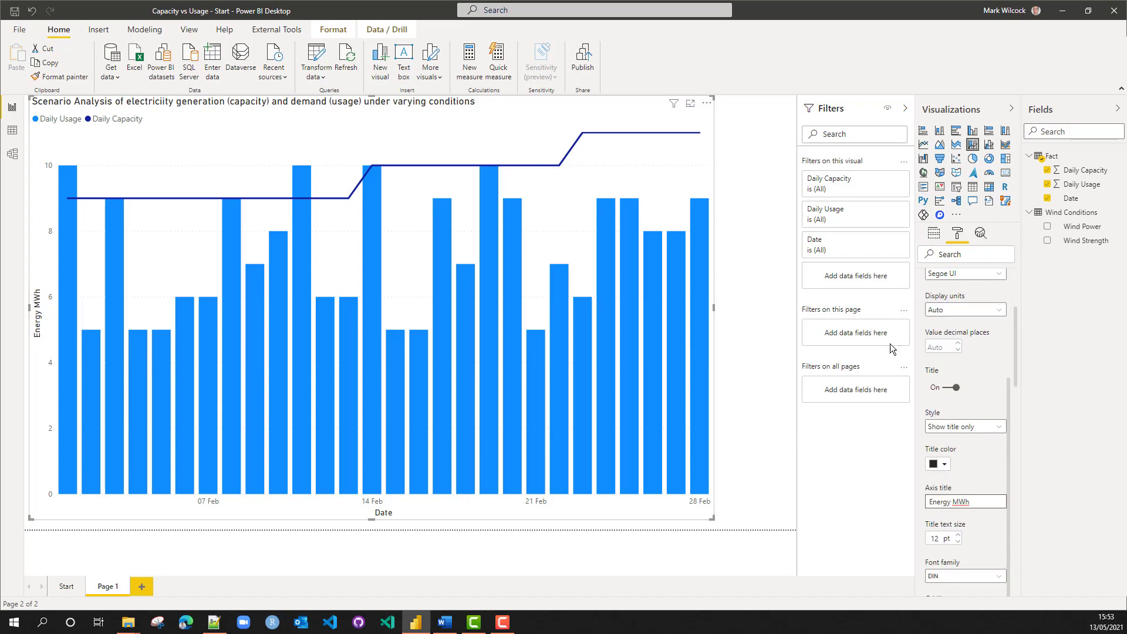
Colour the Daily Usage columns green and the Daily Capacity line light blue
scroll(966, 300, up, 5)
scroll(966, 299, up, 3)
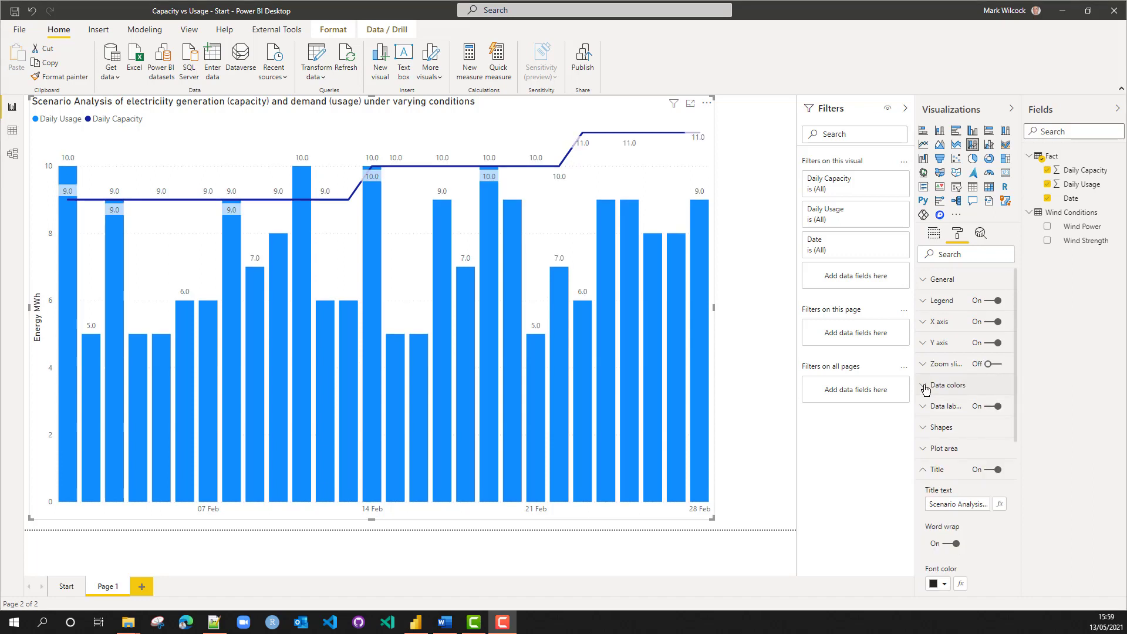
click(926, 389)
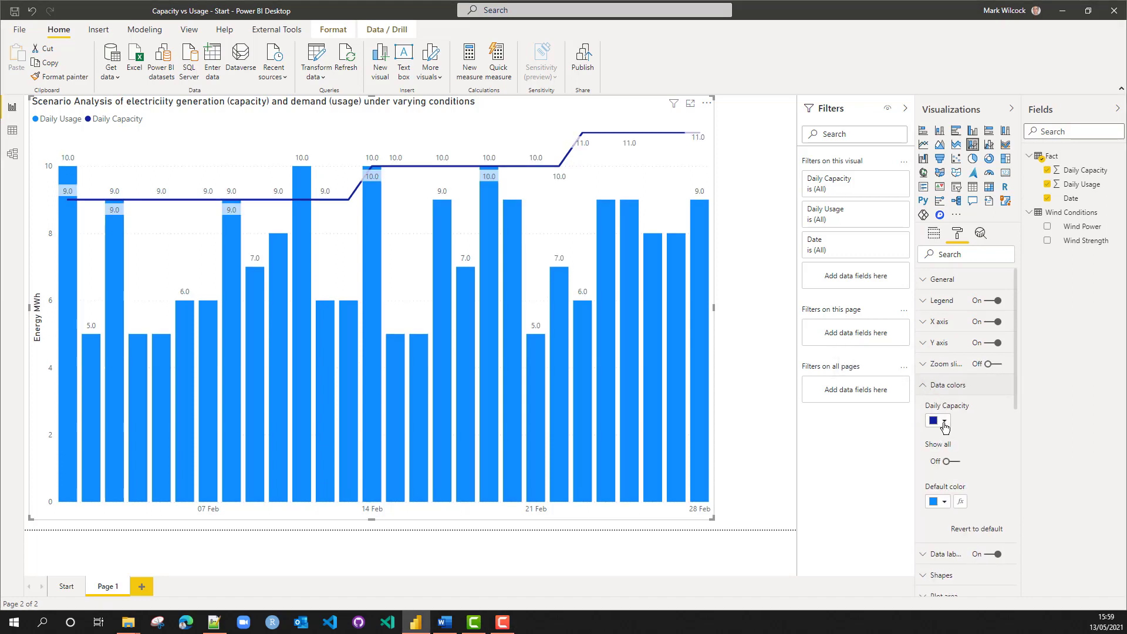
click(944, 502)
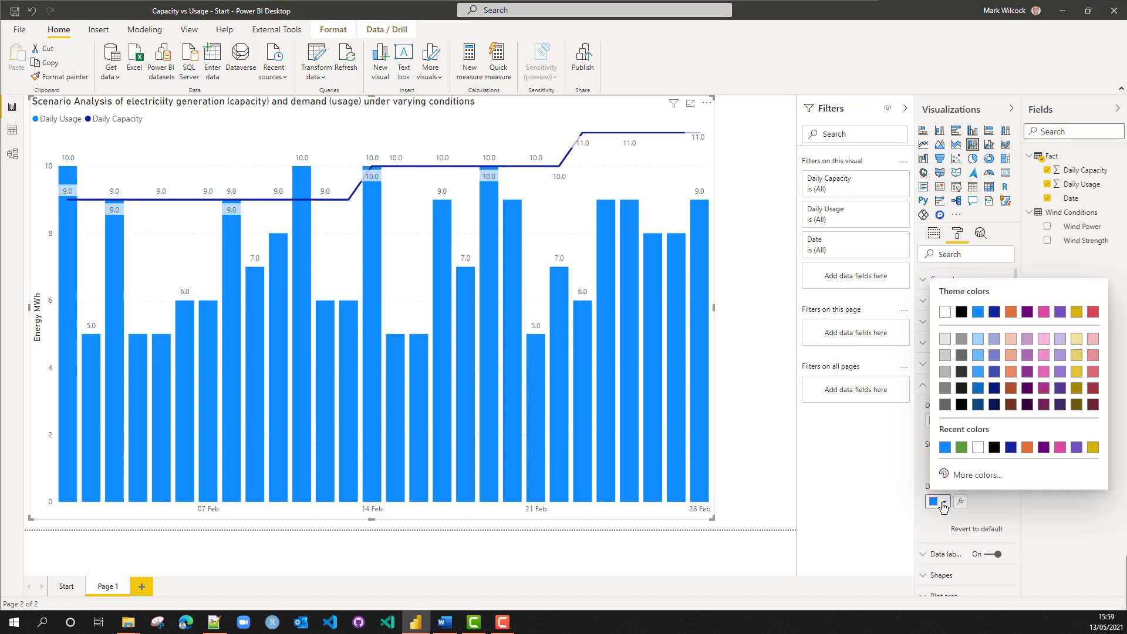
click(961, 448)
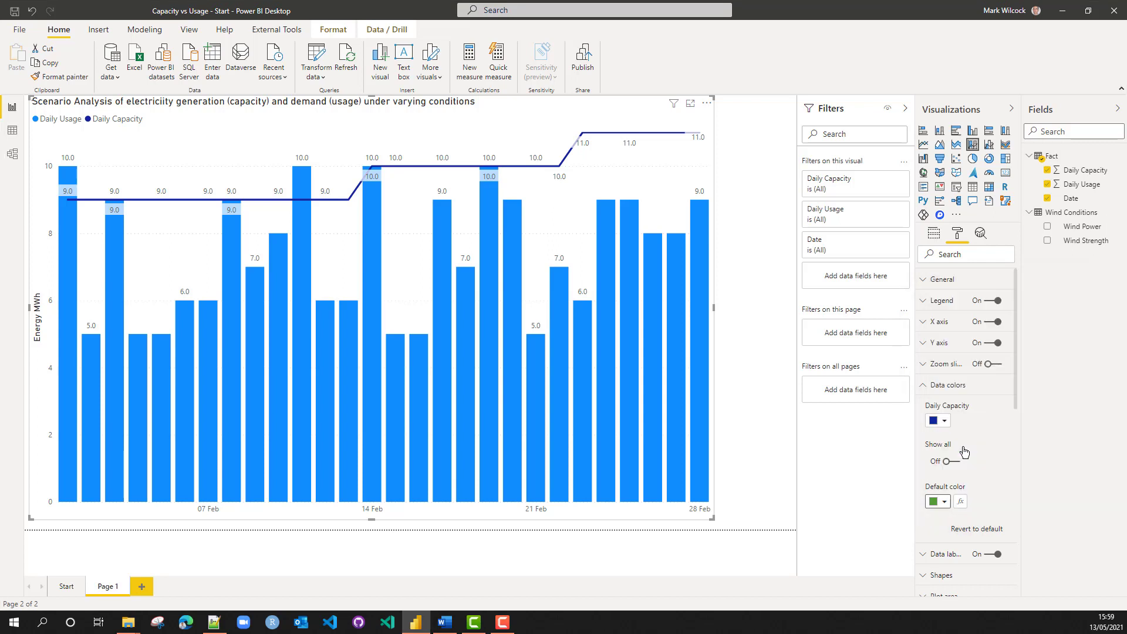
click(945, 421)
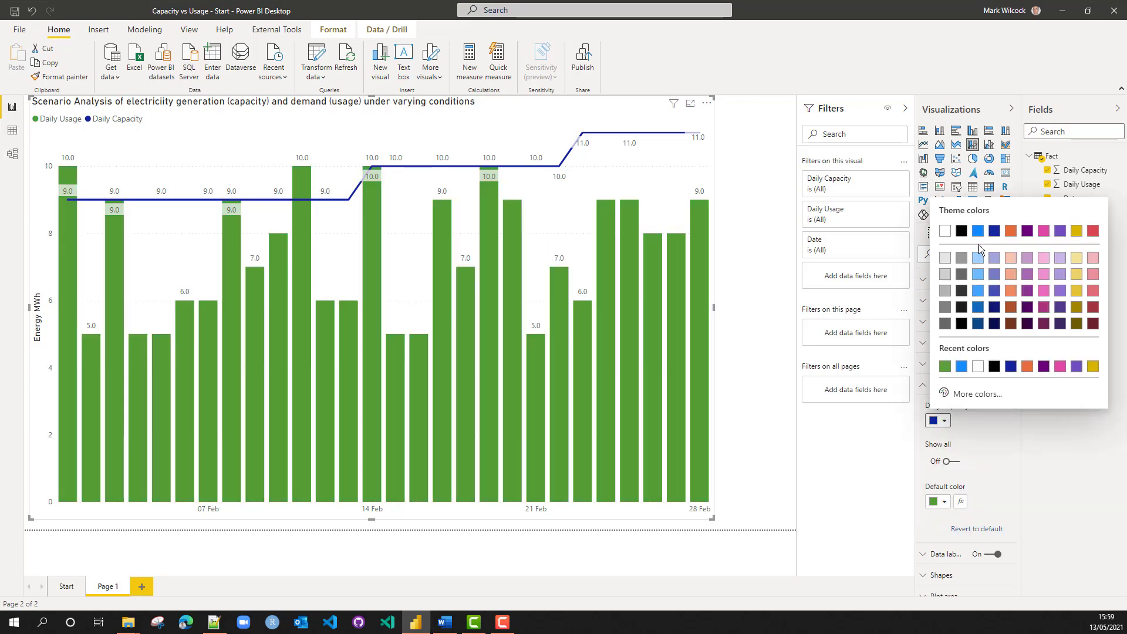
click(984, 235)
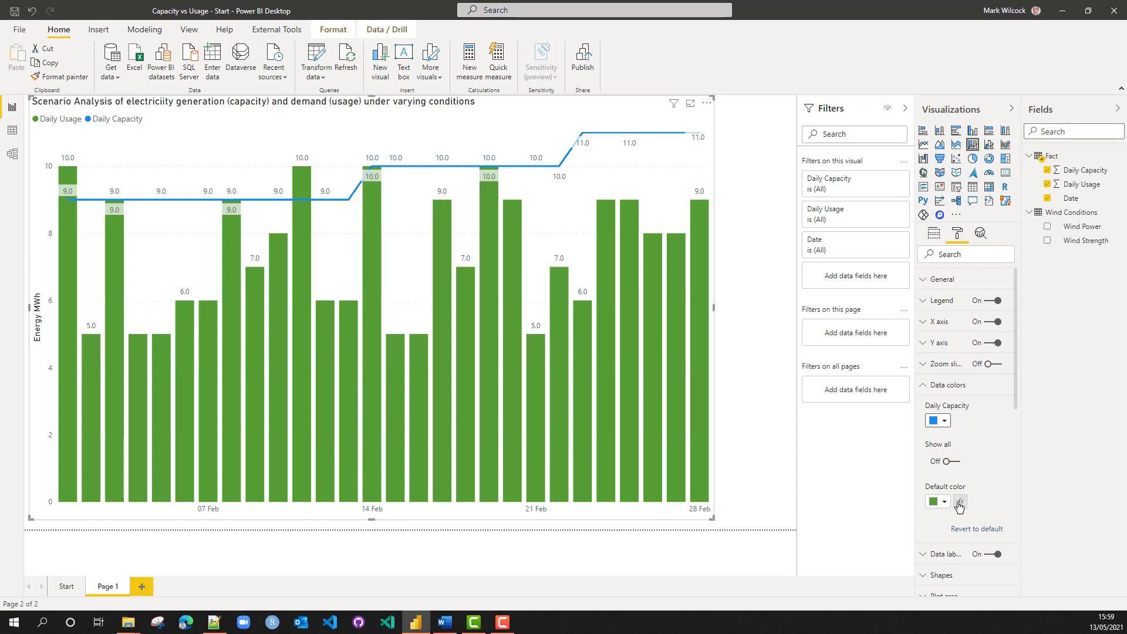
Turn on data labels with per-series customisation, starting with Daily Usage
scroll(945, 375, down, 9)
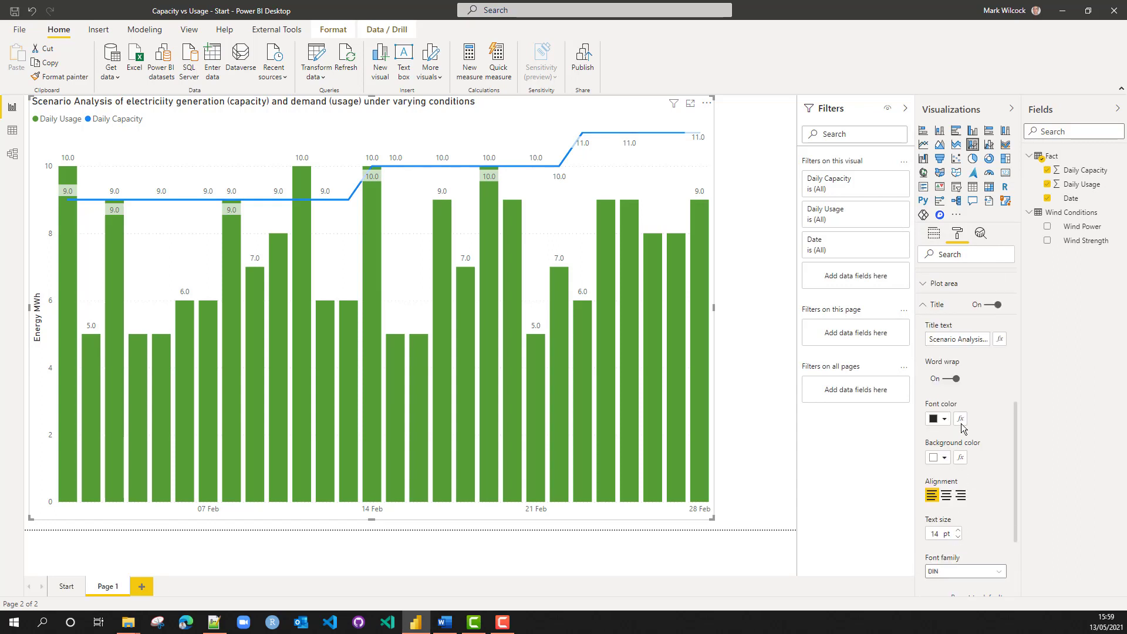
scroll(945, 370, up, 3)
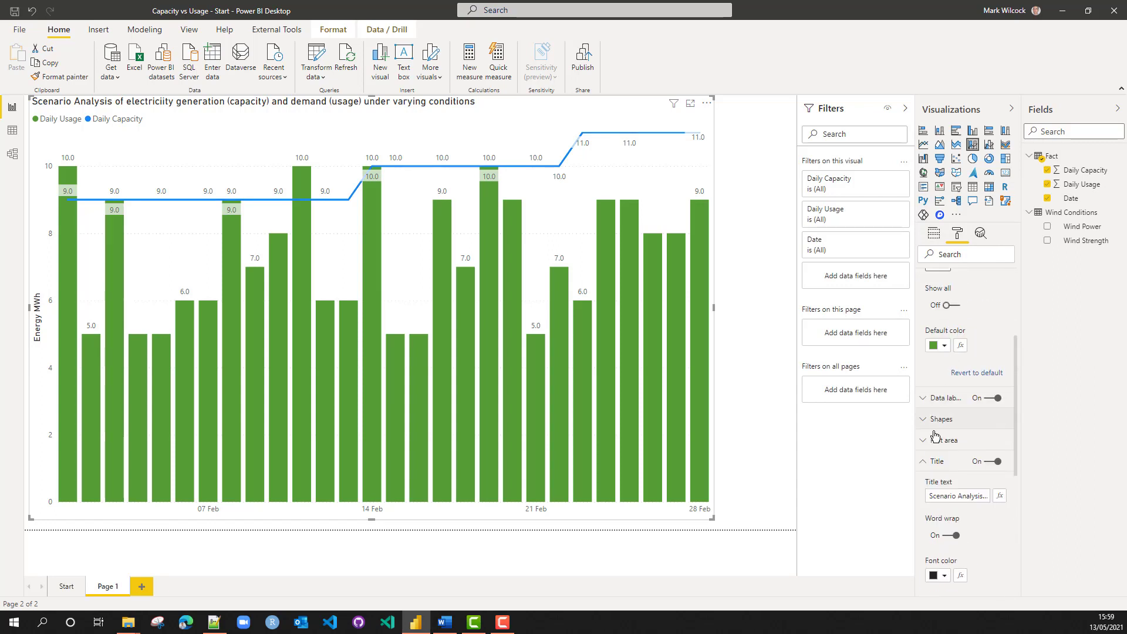
click(926, 399)
scroll(962, 425, down, 4)
scroll(962, 425, down, 5)
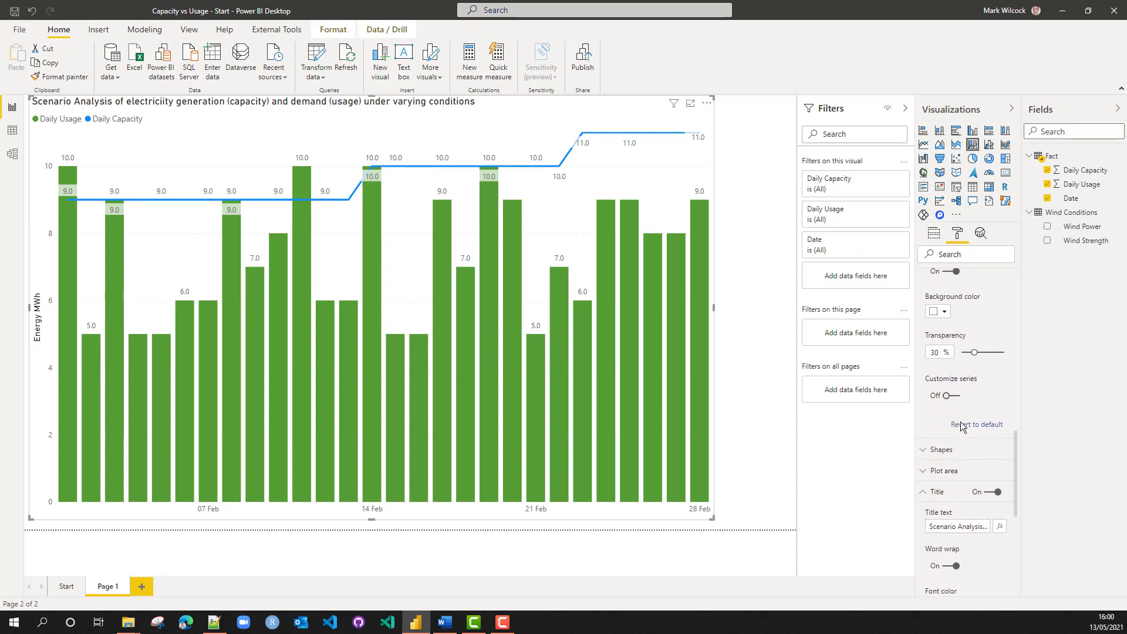
click(951, 394)
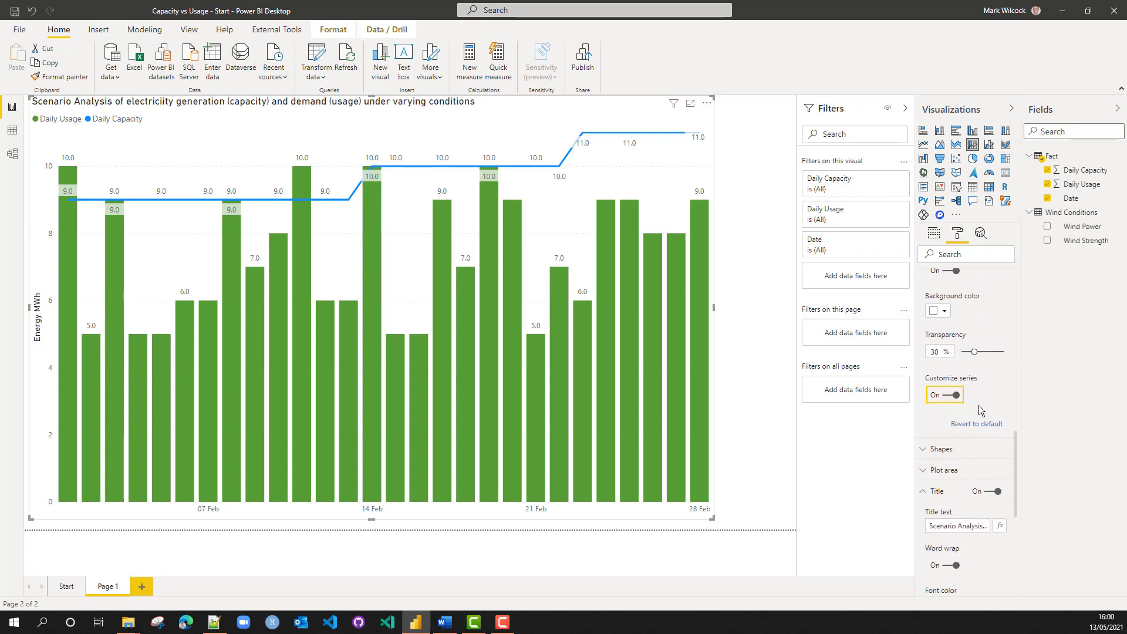
scroll(978, 405, down, 1)
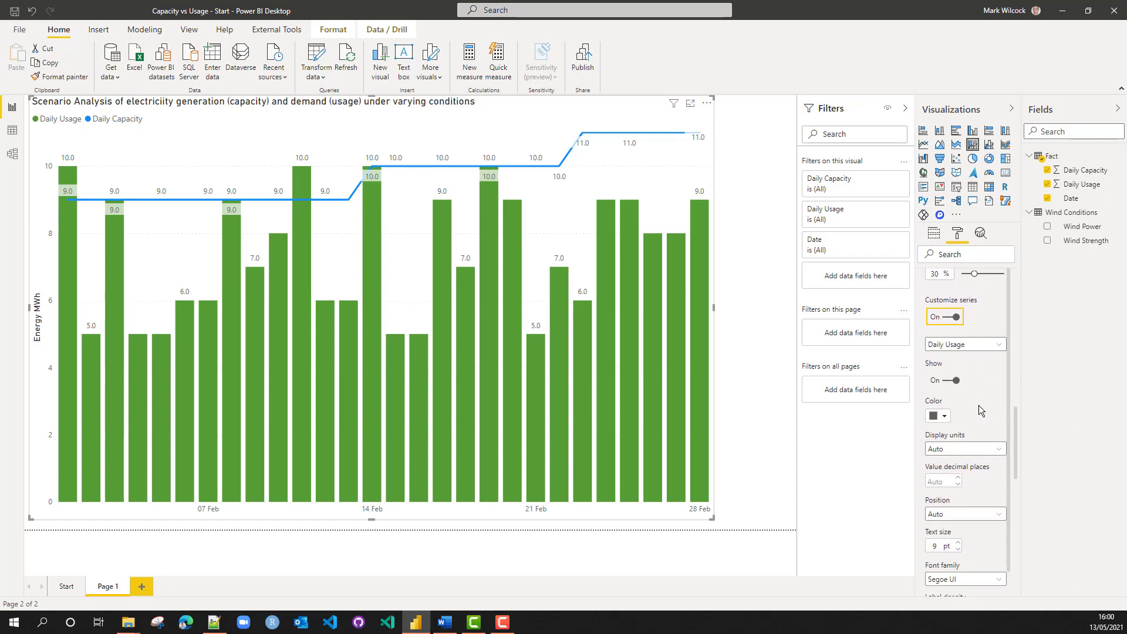
click(1001, 345)
click(1001, 344)
Centre the Daily Usage labels at 100% density, with no background, in white
scroll(981, 379, down, 2)
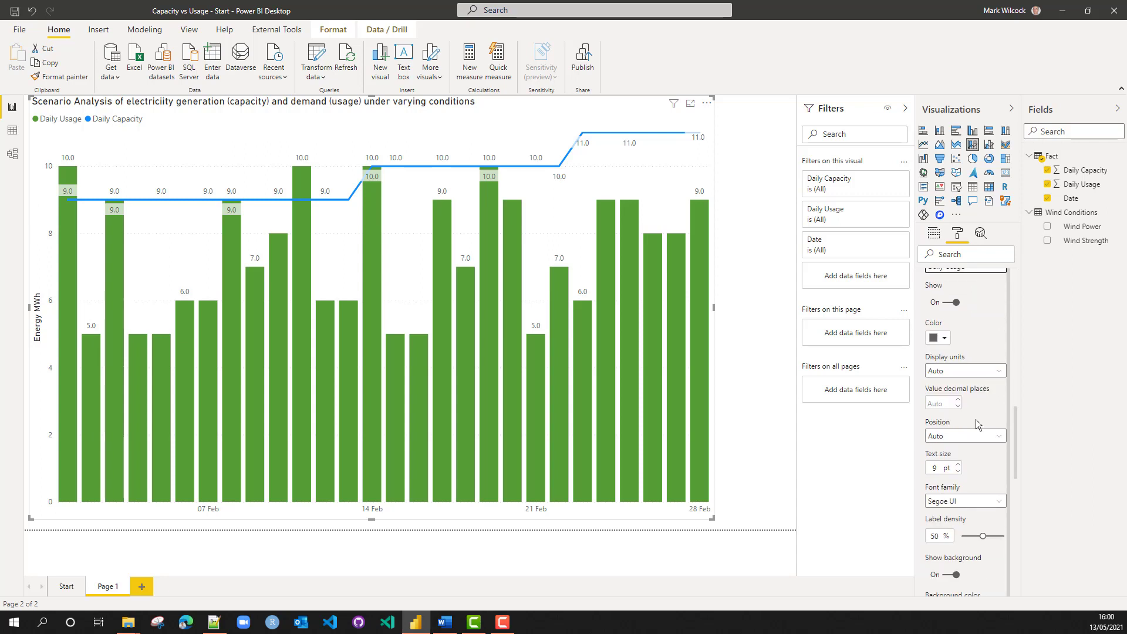
click(979, 441)
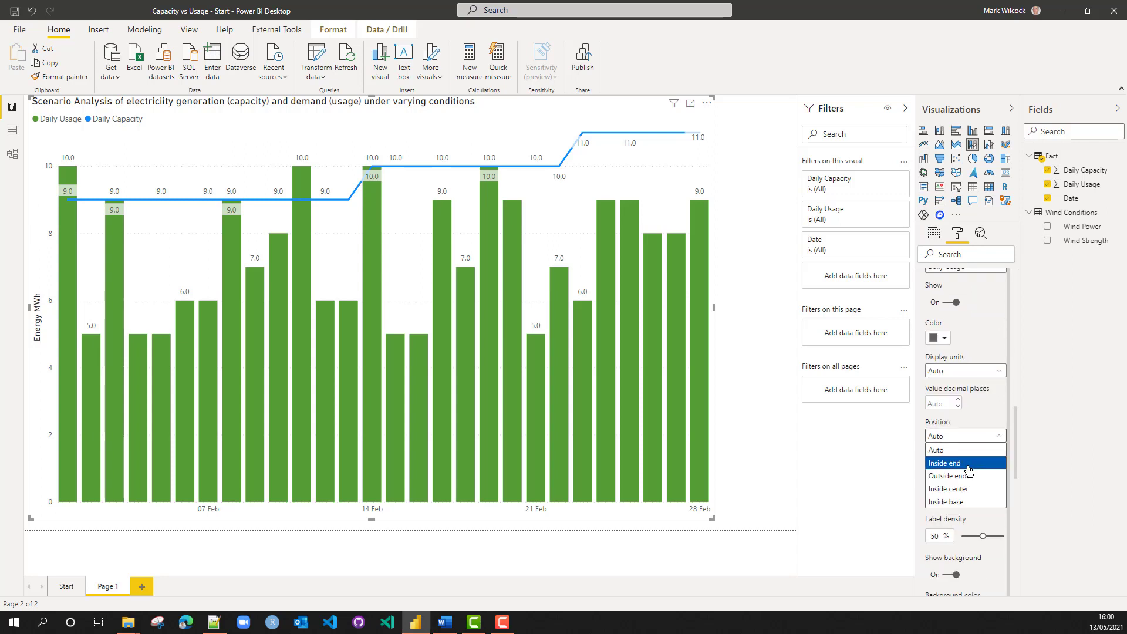
click(967, 490)
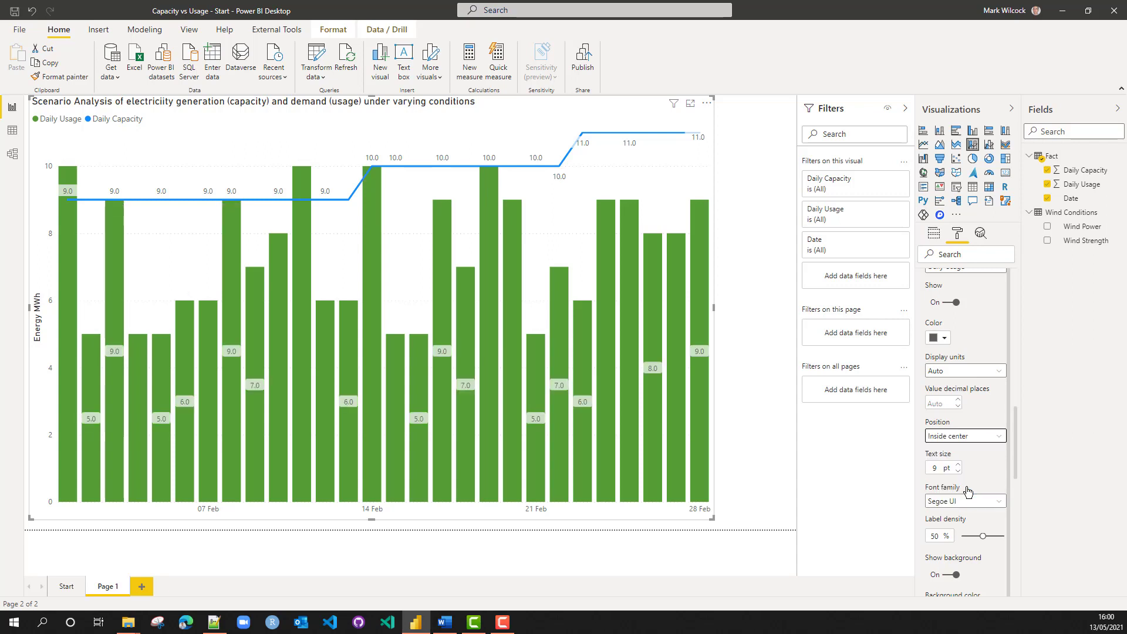
scroll(968, 478, down, 1)
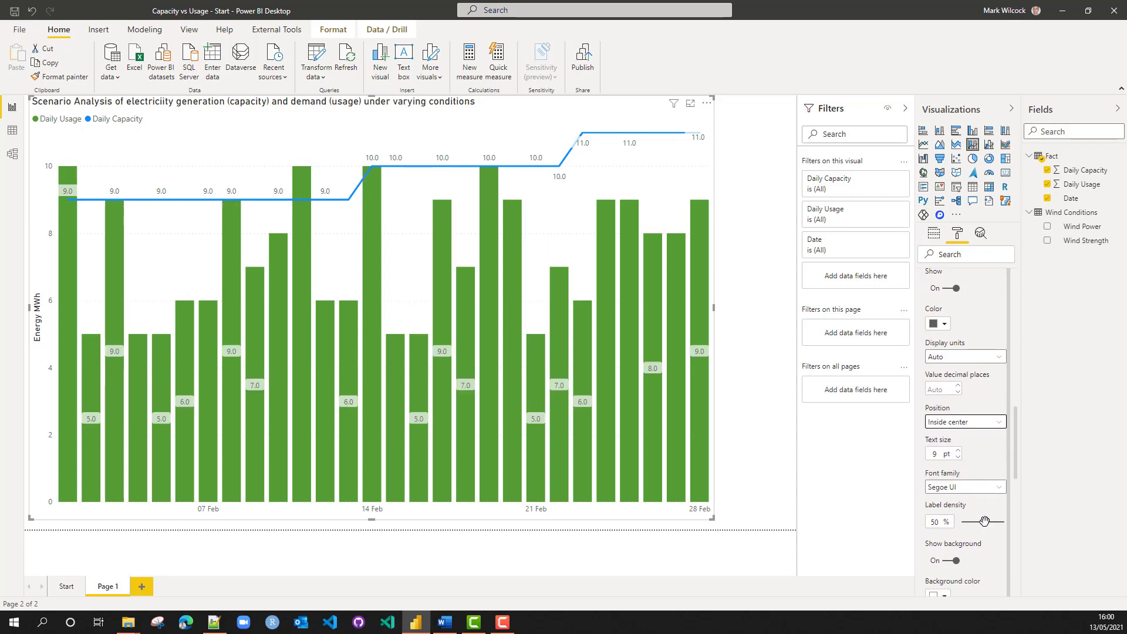
drag(984, 521, 1003, 550)
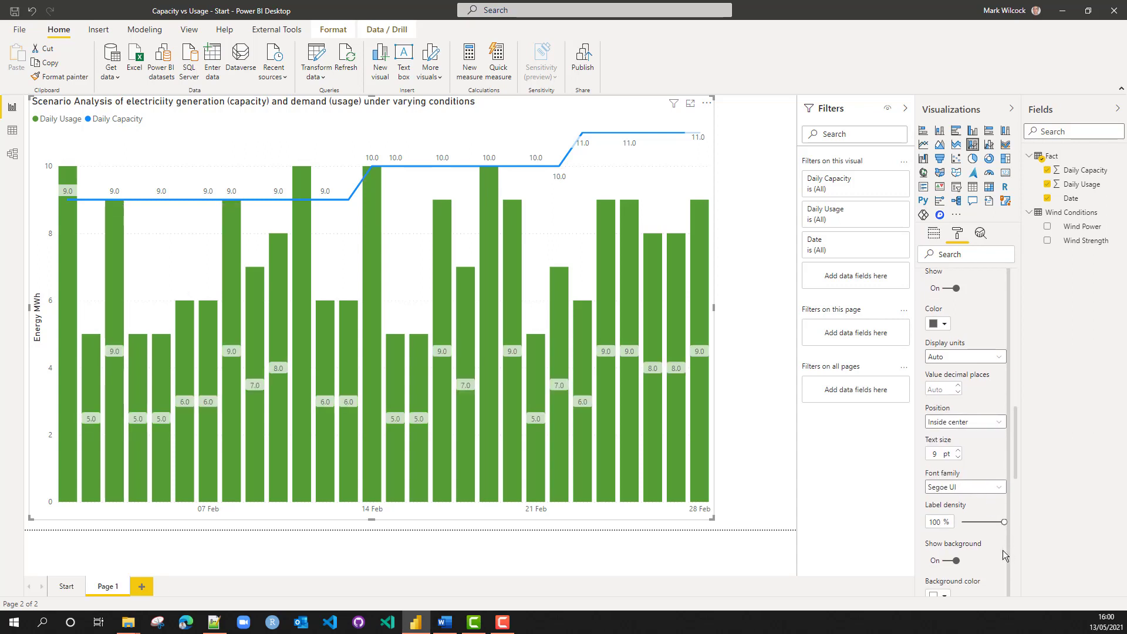
click(935, 565)
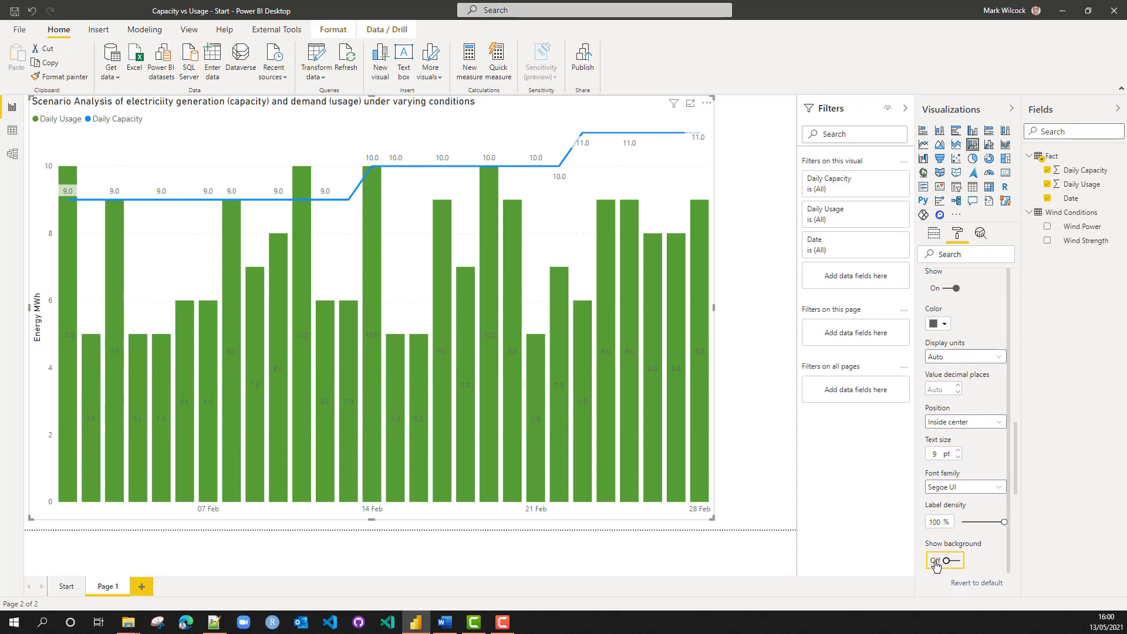
scroll(958, 536, down, 2)
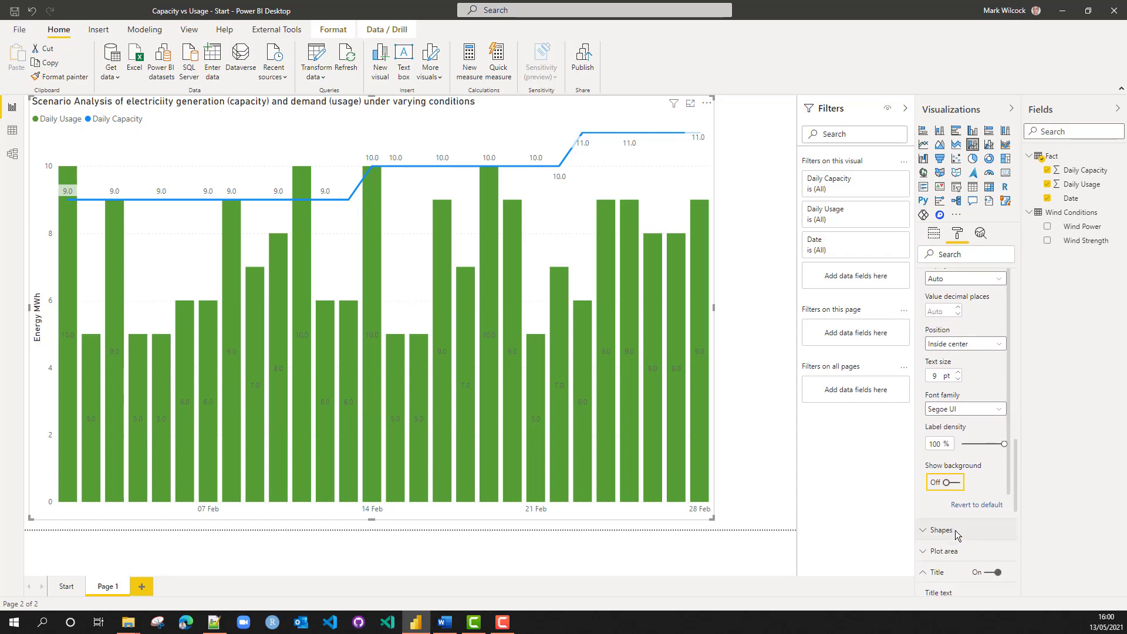
scroll(963, 443, up, 2)
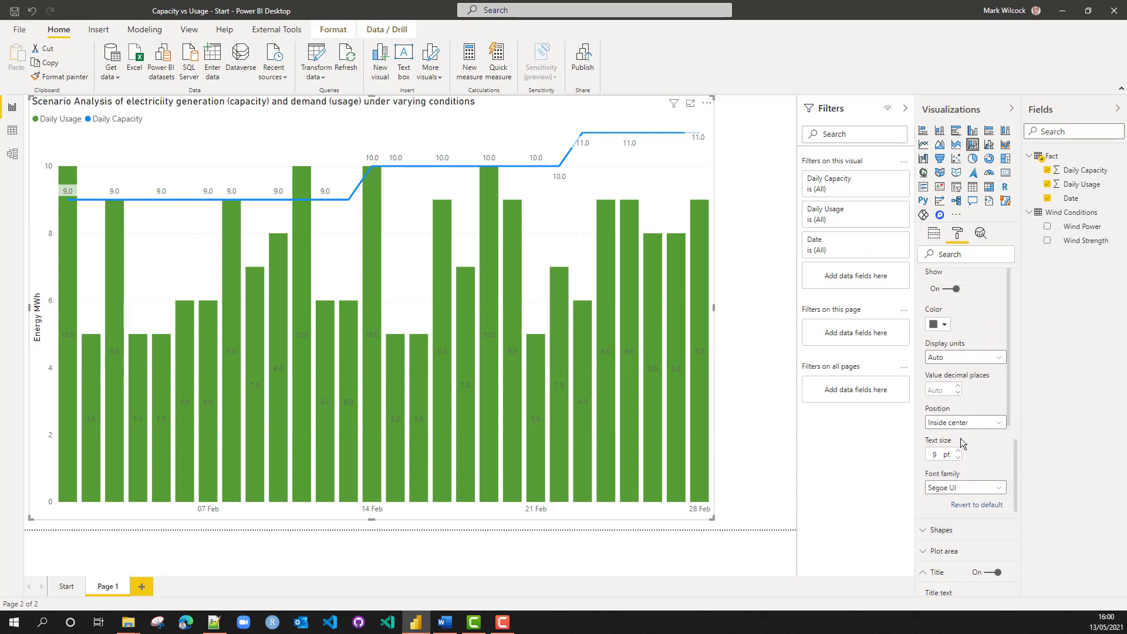
click(943, 326)
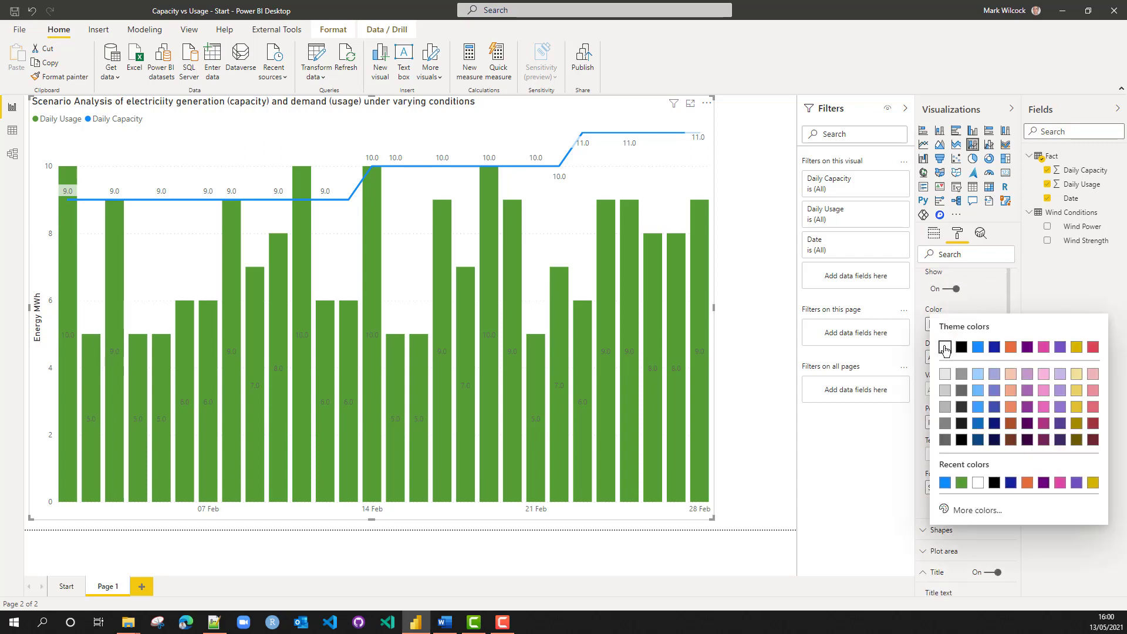
click(945, 349)
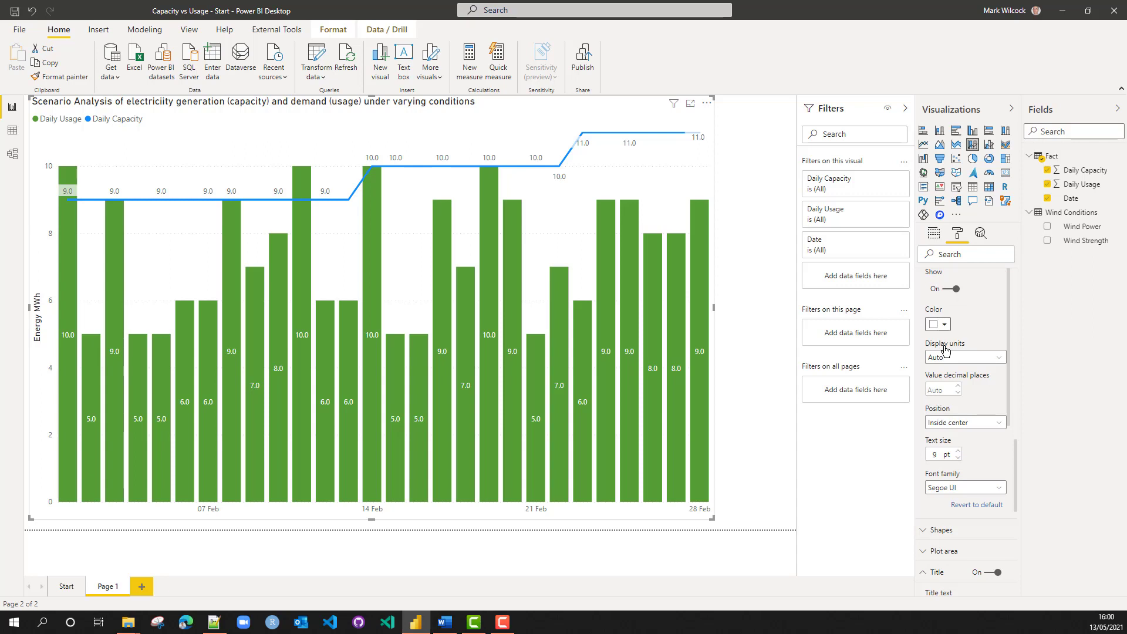
Place the Daily Capacity labels above the line
scroll(969, 361, up, 2)
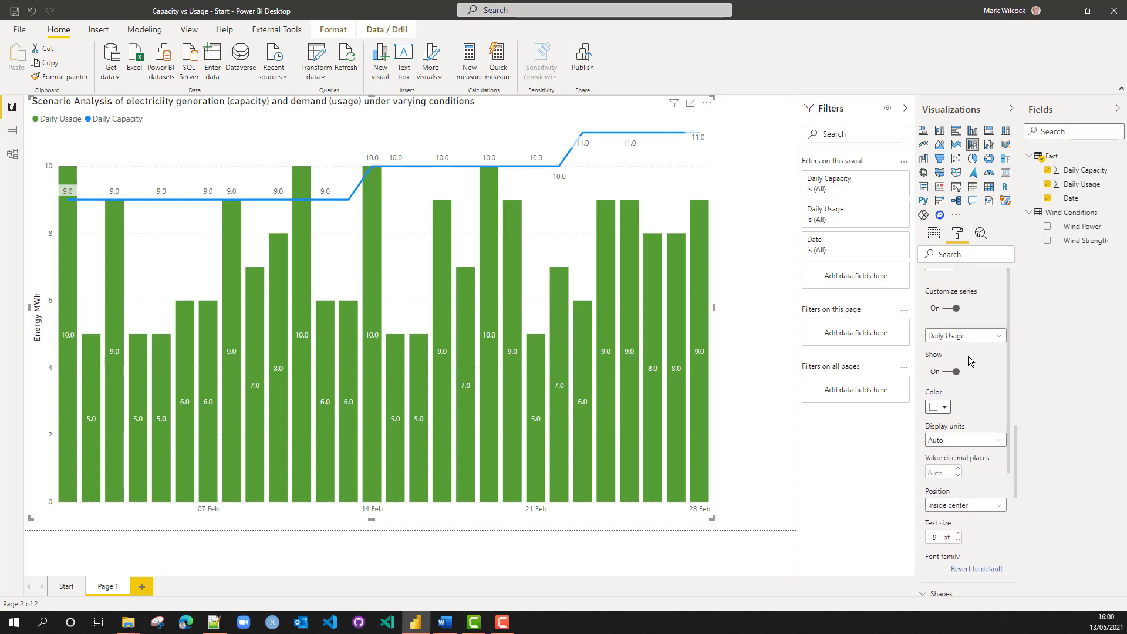
click(969, 350)
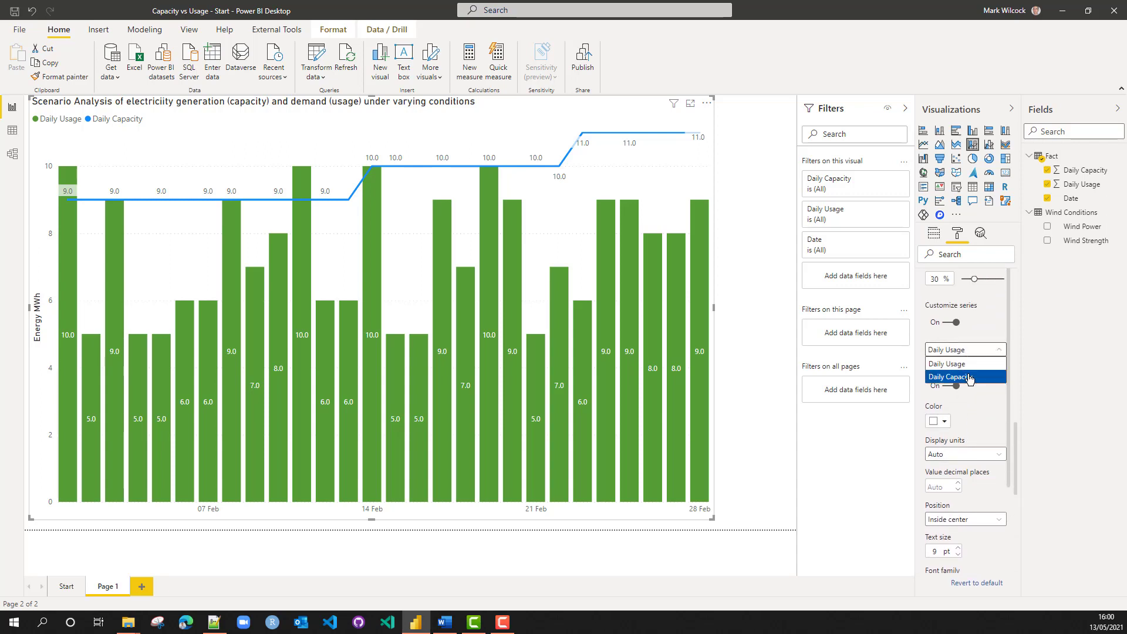
click(969, 377)
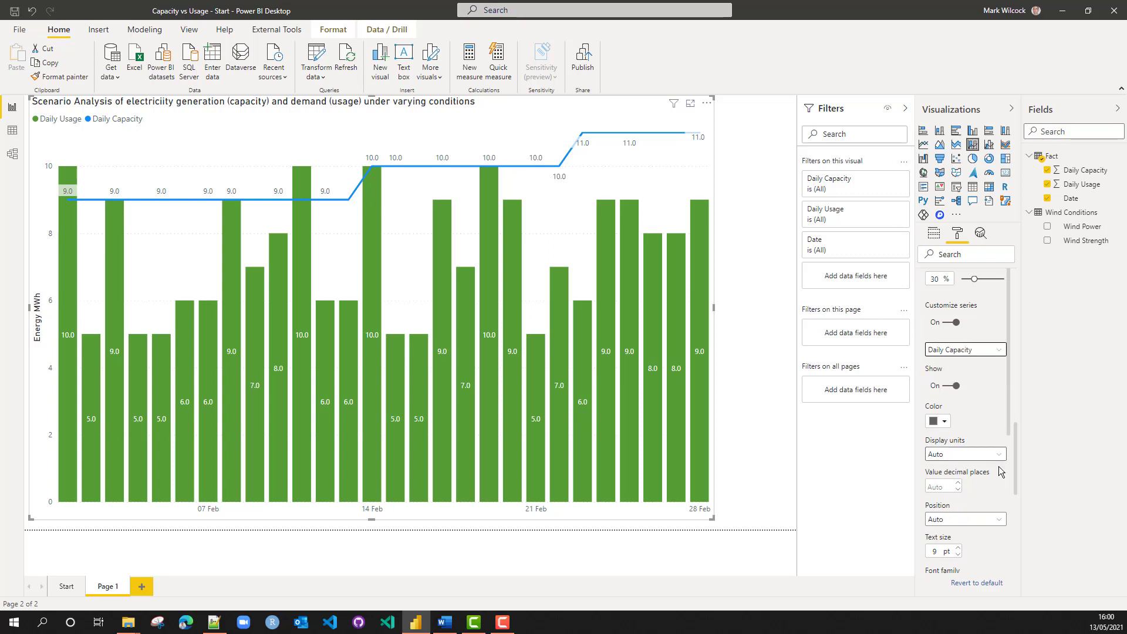
click(994, 519)
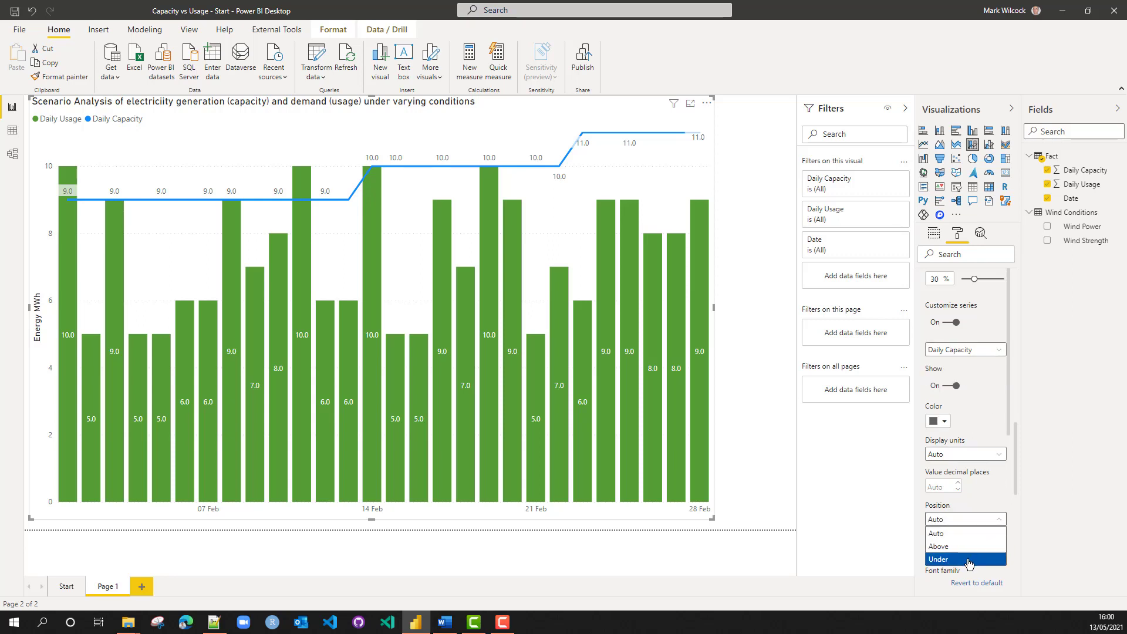
click(957, 546)
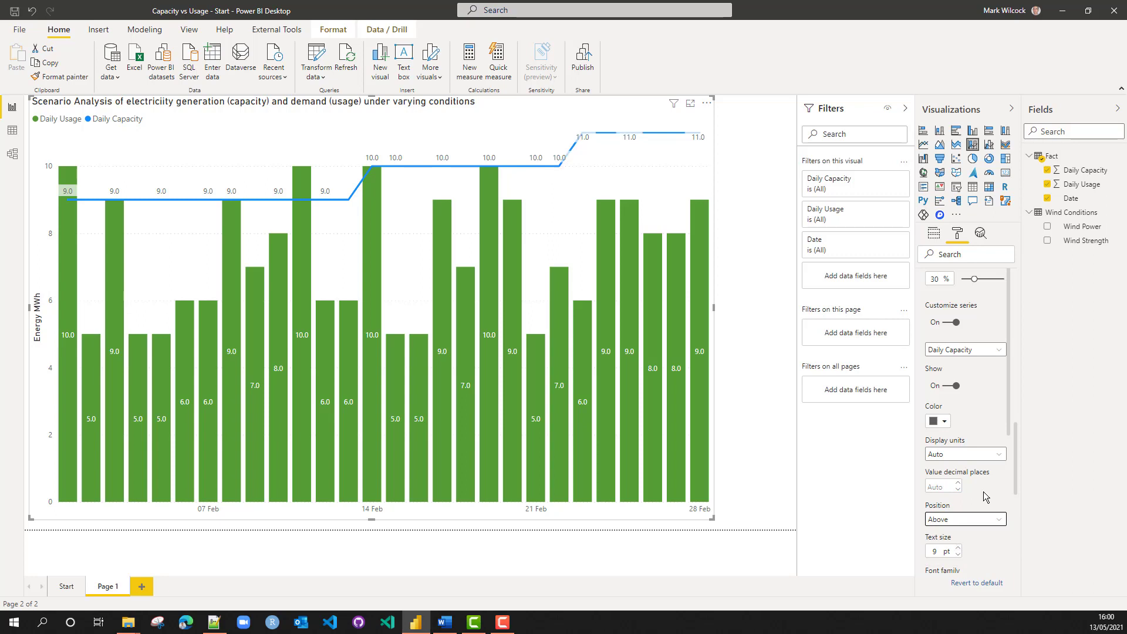
click(945, 422)
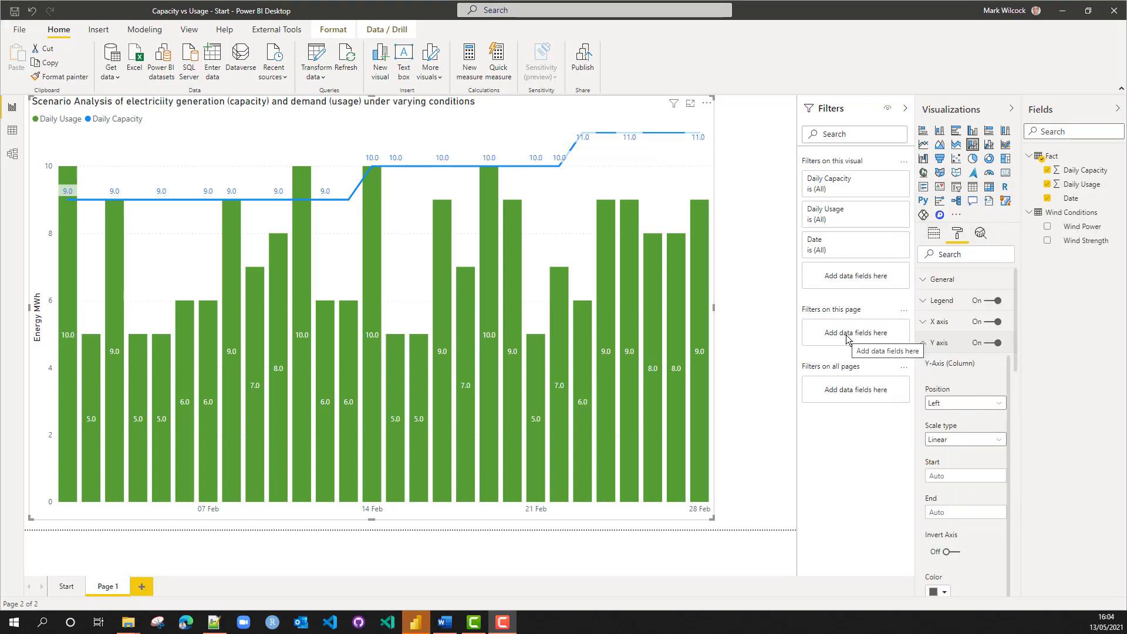
Set the value axis range to start at 0 and end at 20
click(955, 474)
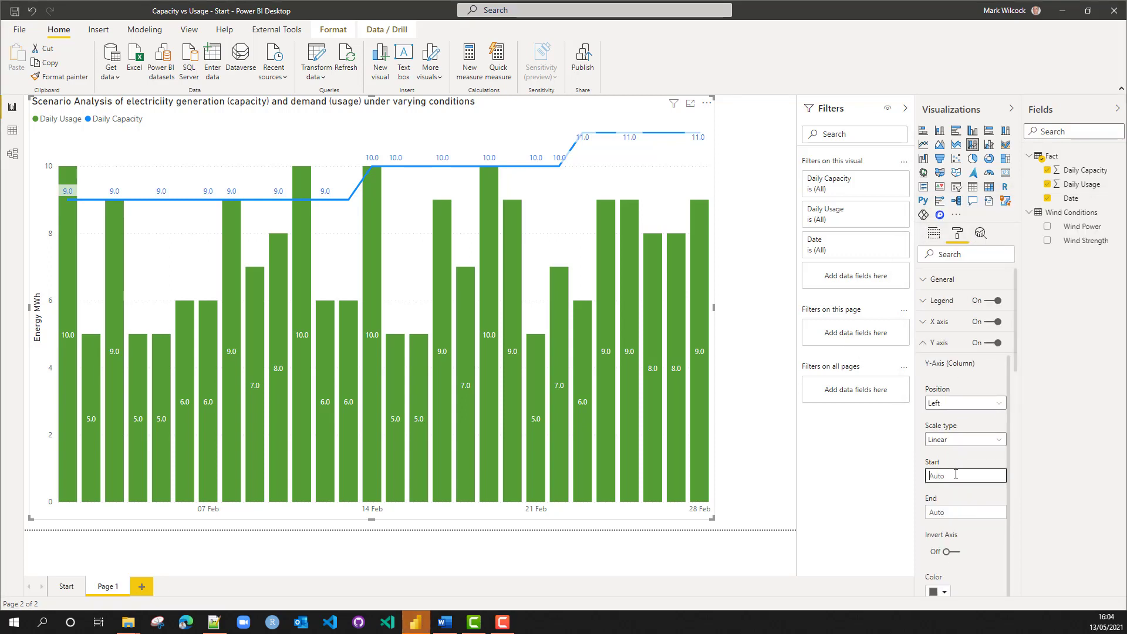
text(0)
click(965, 513)
text(20)
key(Return)
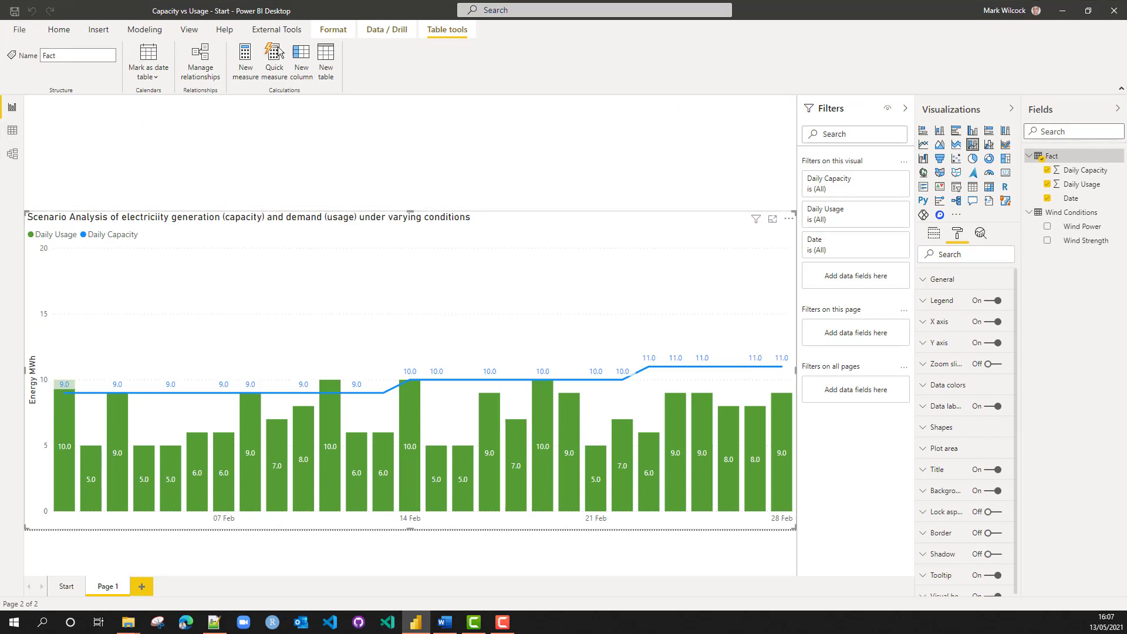
Create the measure What-if Capacity = [Capacity]
click(246, 60)
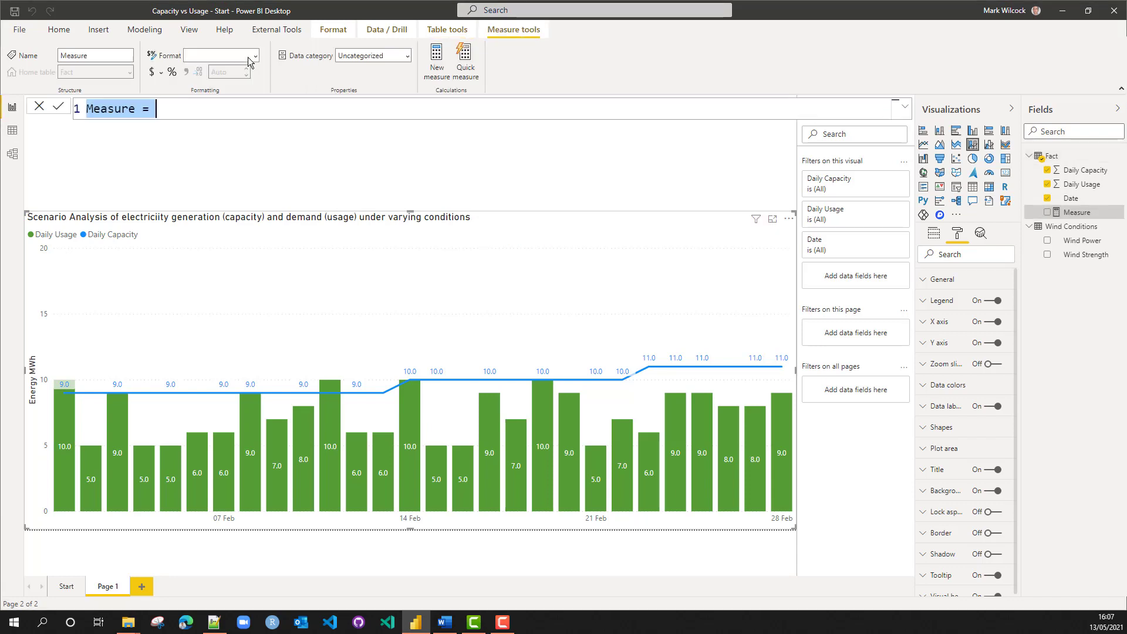
text(Usage = sum('Fact'[Daily Usage]))
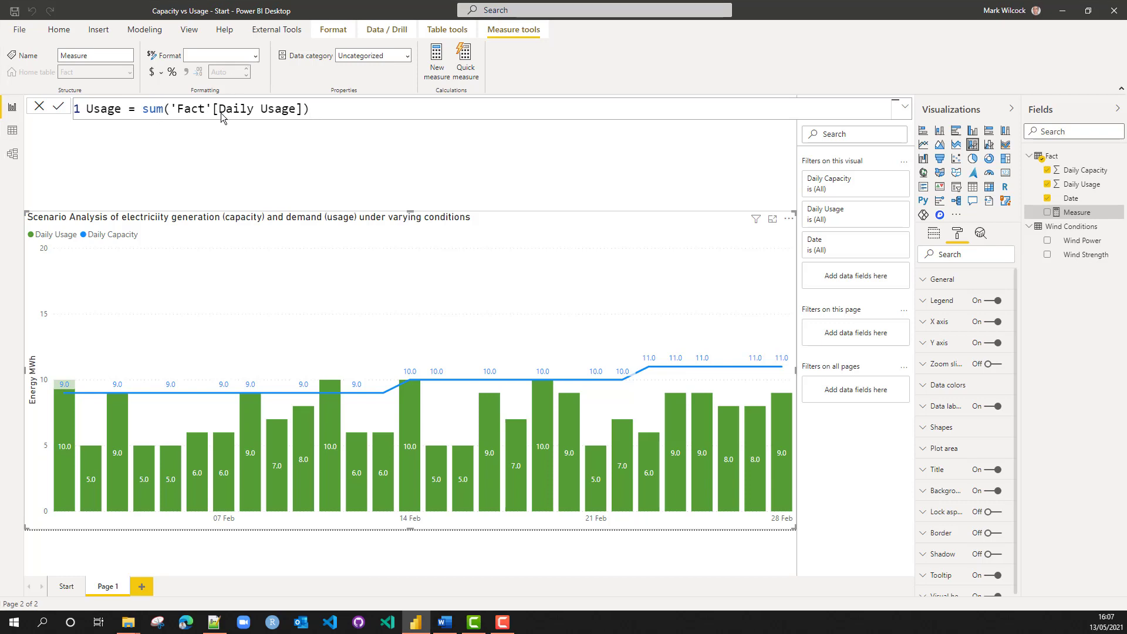
click(59, 110)
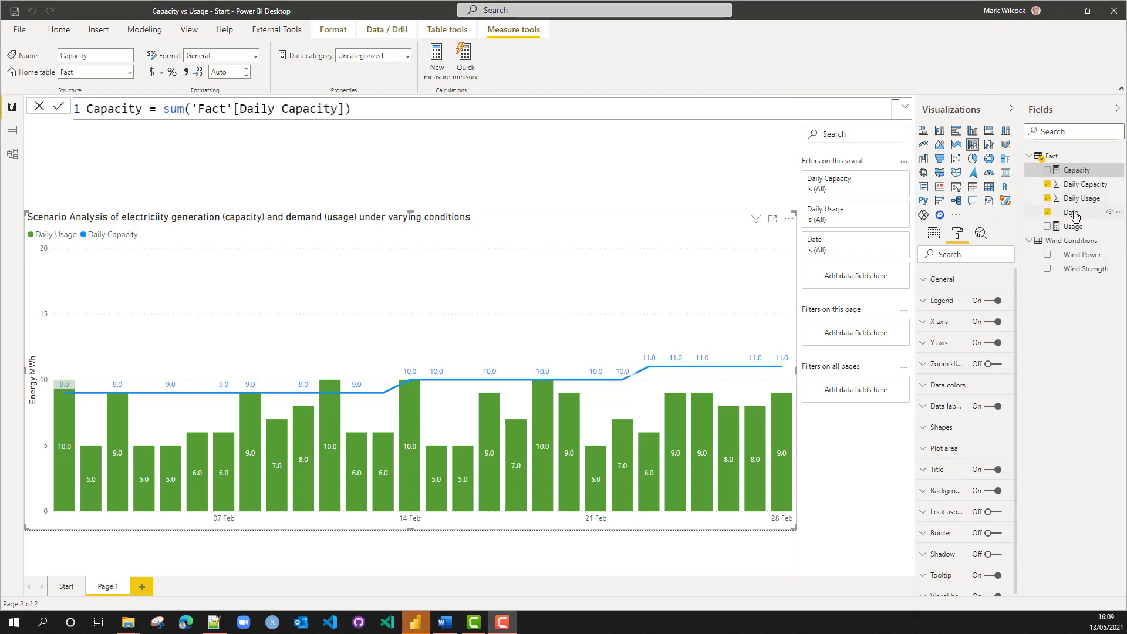
click(1074, 227)
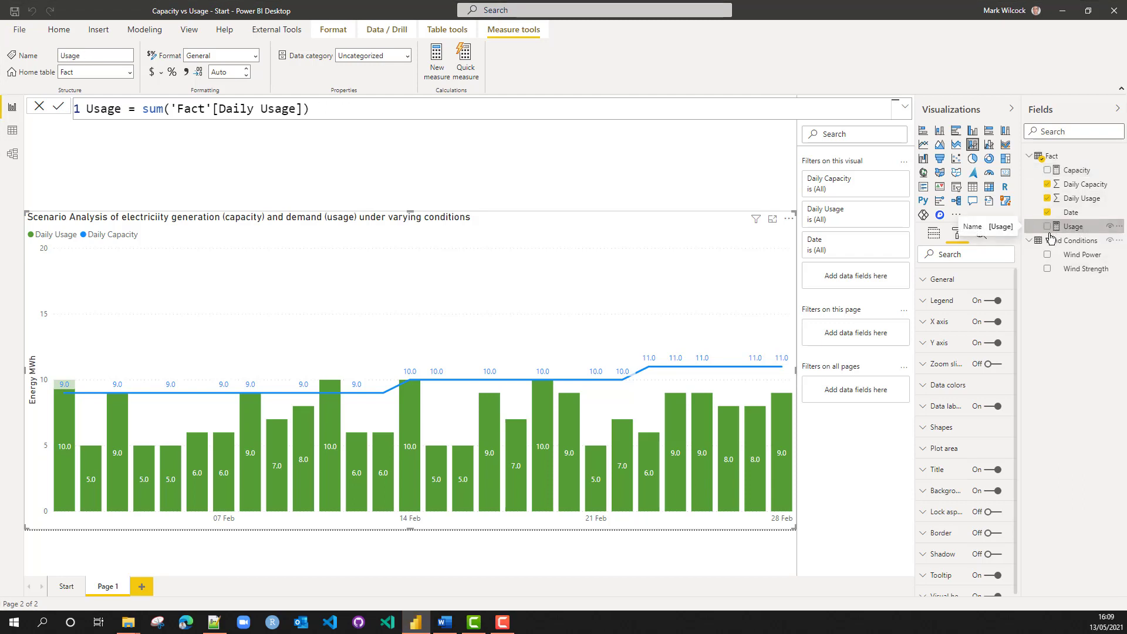
Create the measure What-if Usage = [Usage]
click(436, 59)
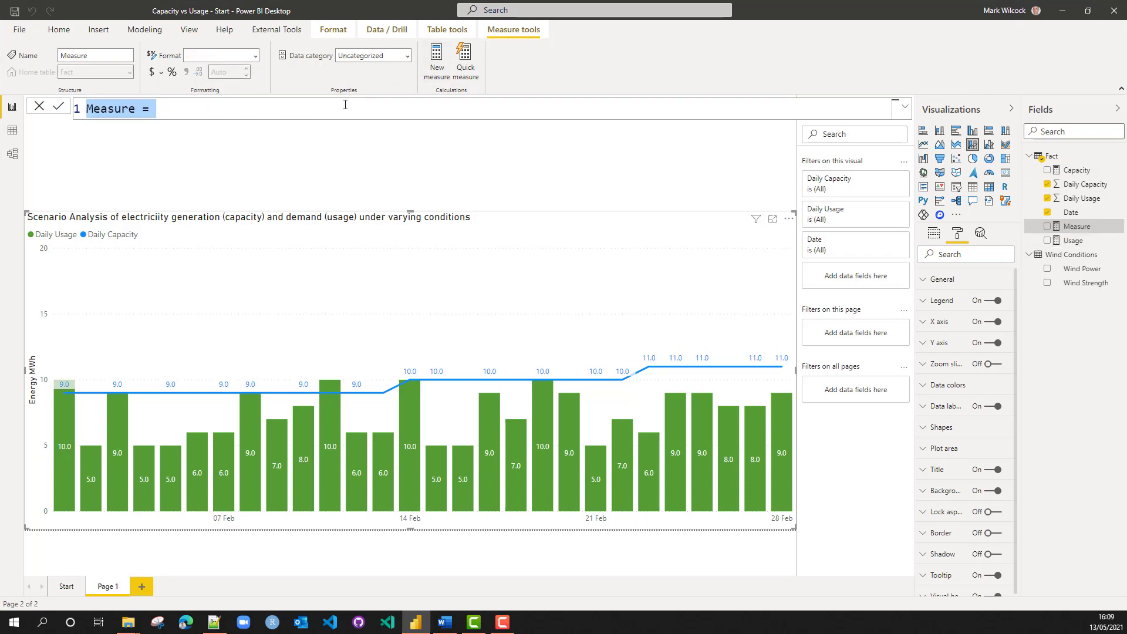
text(What-if Usage)
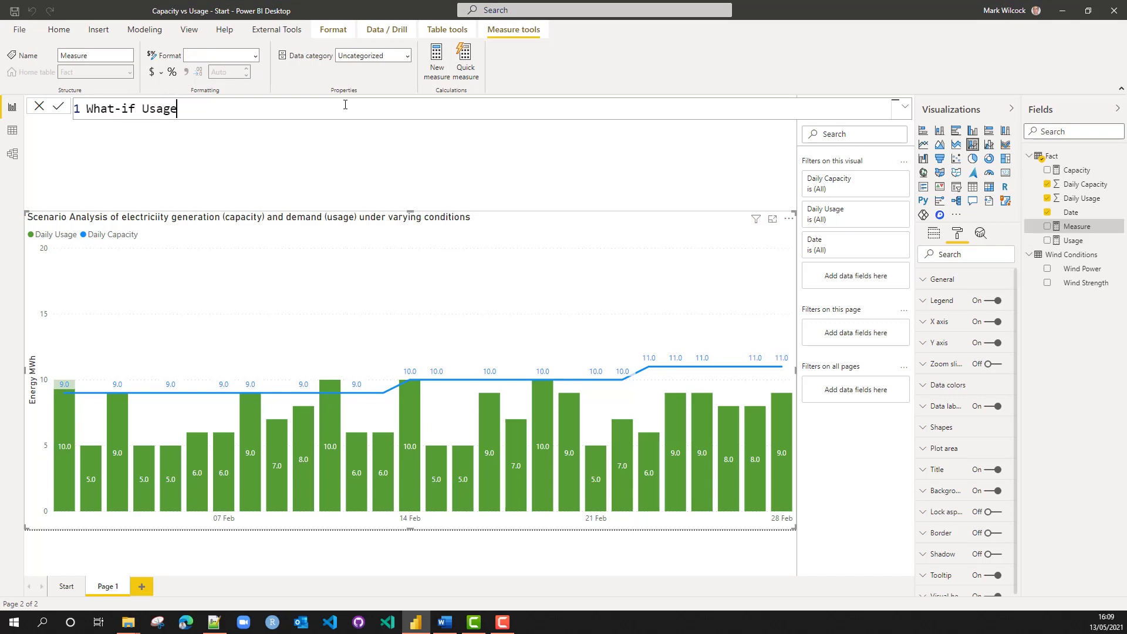
text( = [u)
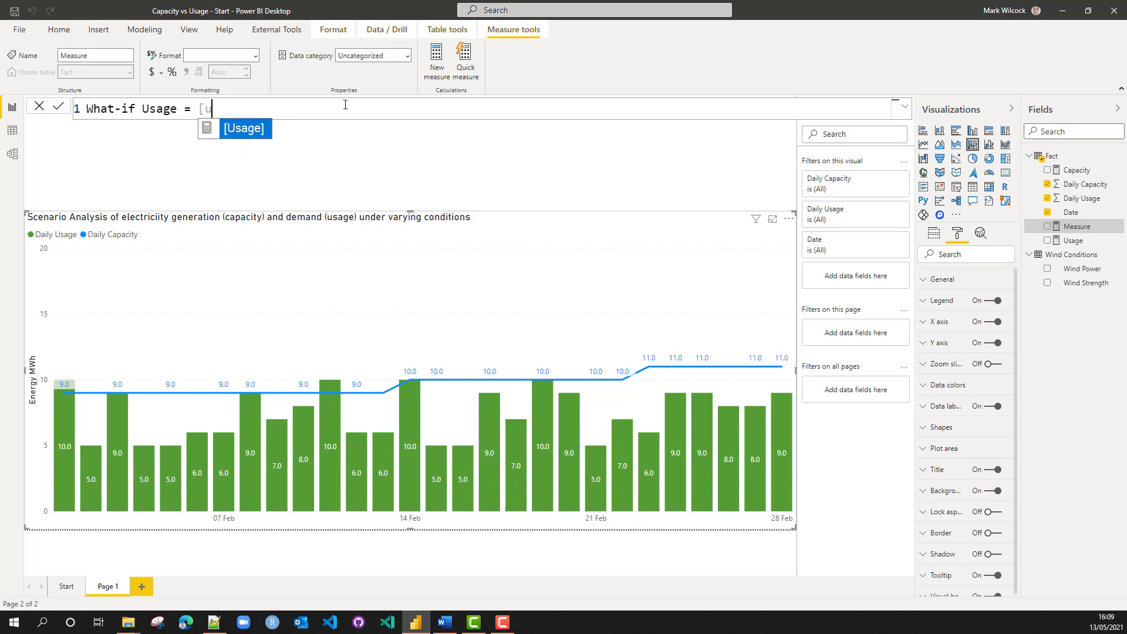
key(Tab)
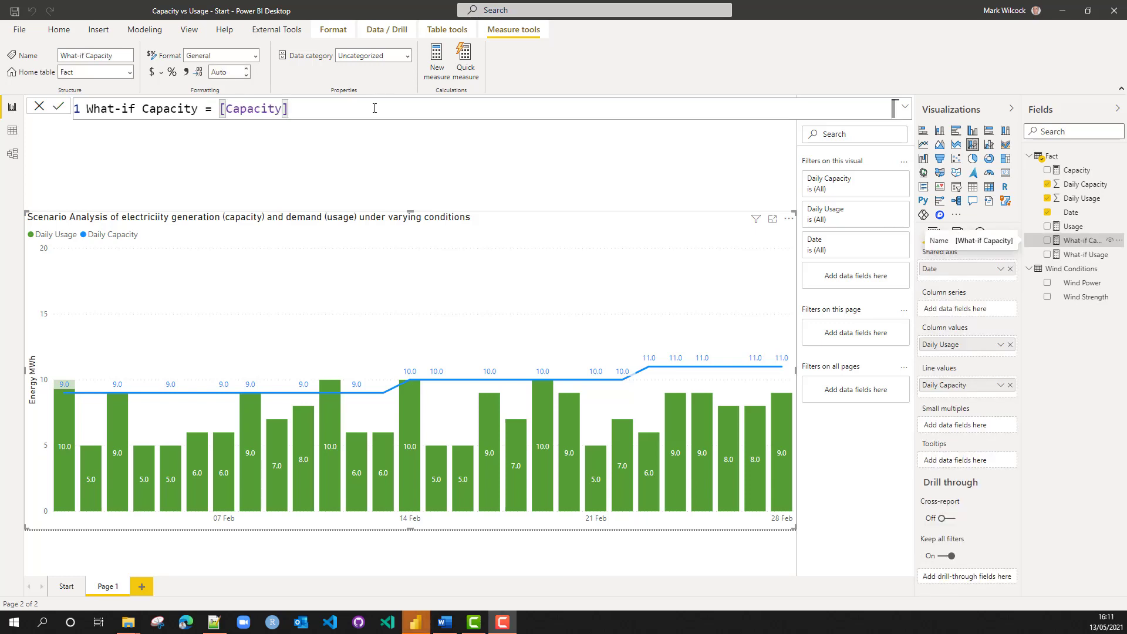
click(1081, 255)
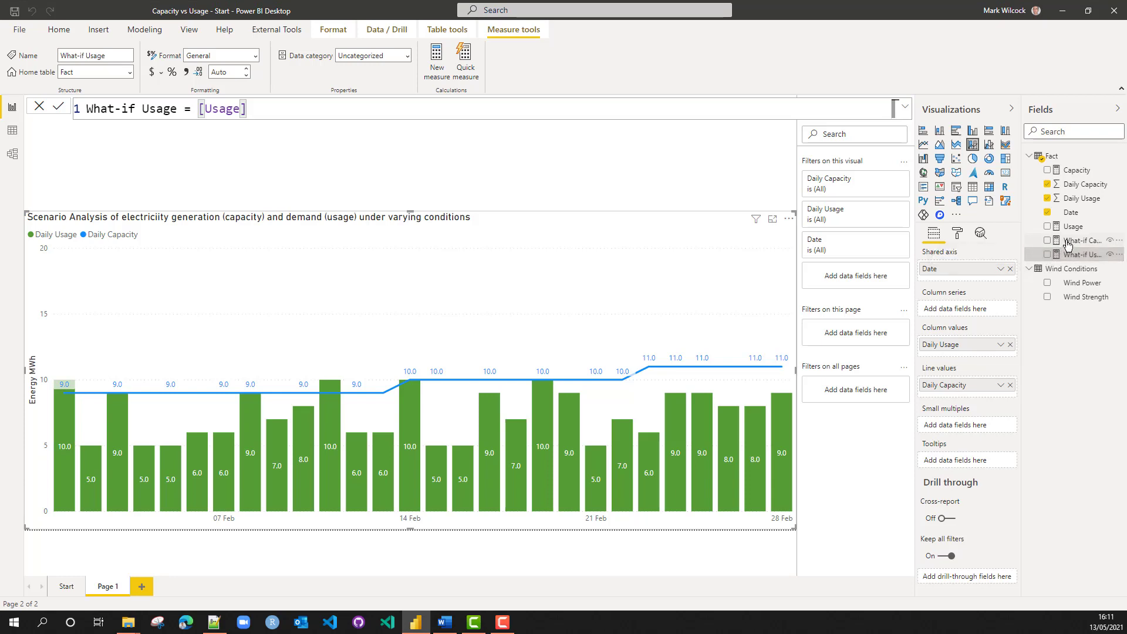
Replace the chart's Daily fields with What-if Usage columns and a What-if Capacity line
drag(1078, 261, 1006, 358)
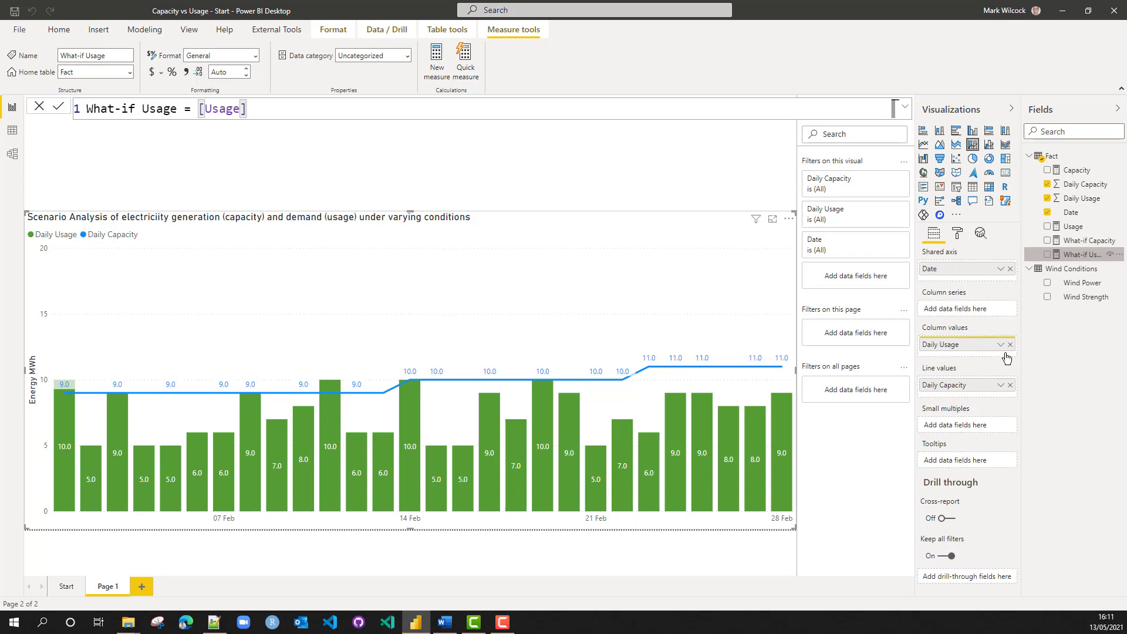
click(1010, 358)
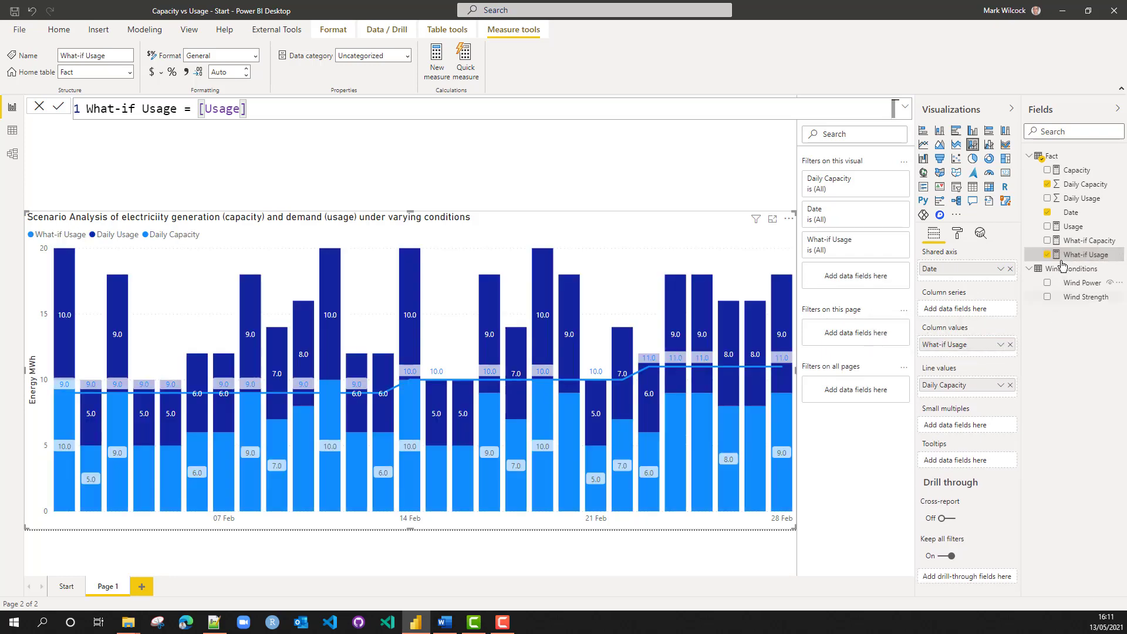
drag(1075, 247, 999, 384)
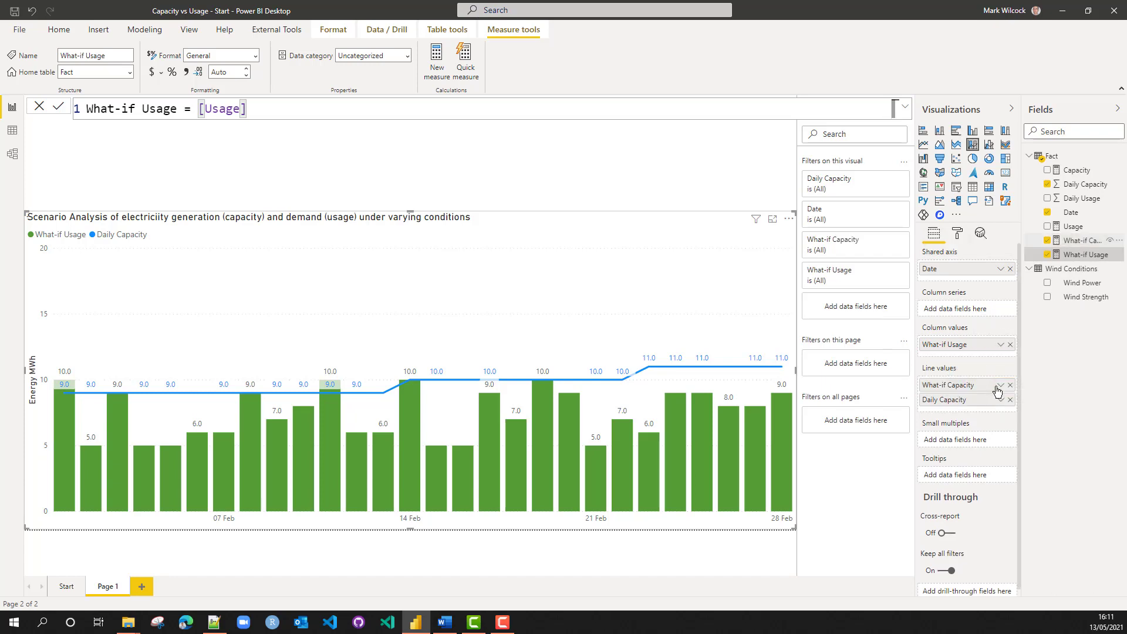
click(1009, 400)
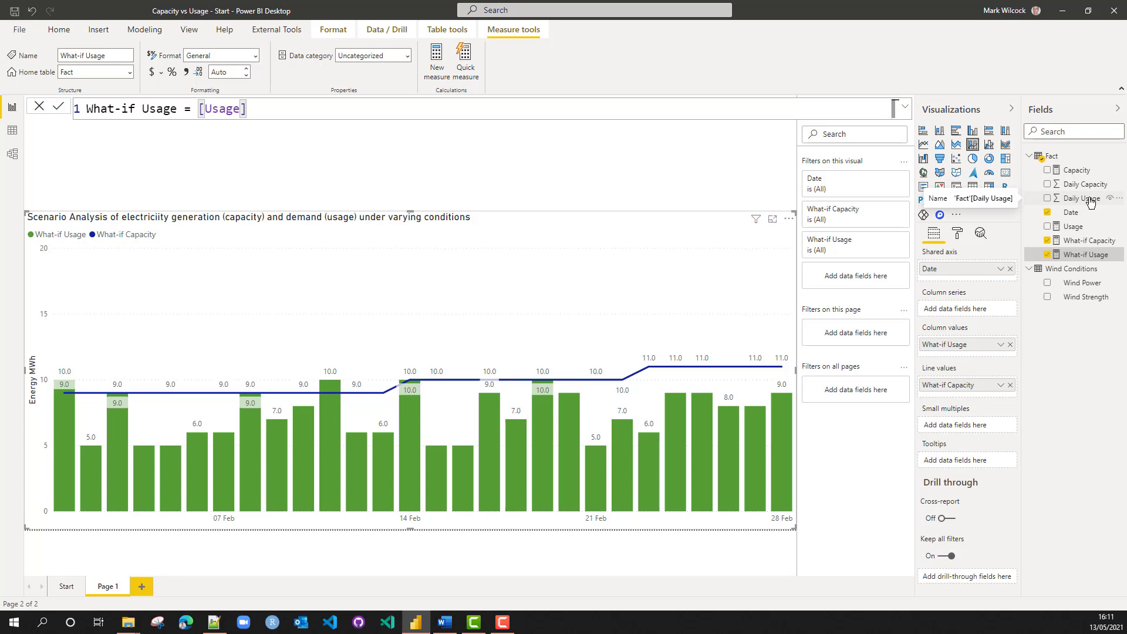
Delete the Daily Usage and Daily Capacity columns from the Fact table
click(1088, 200)
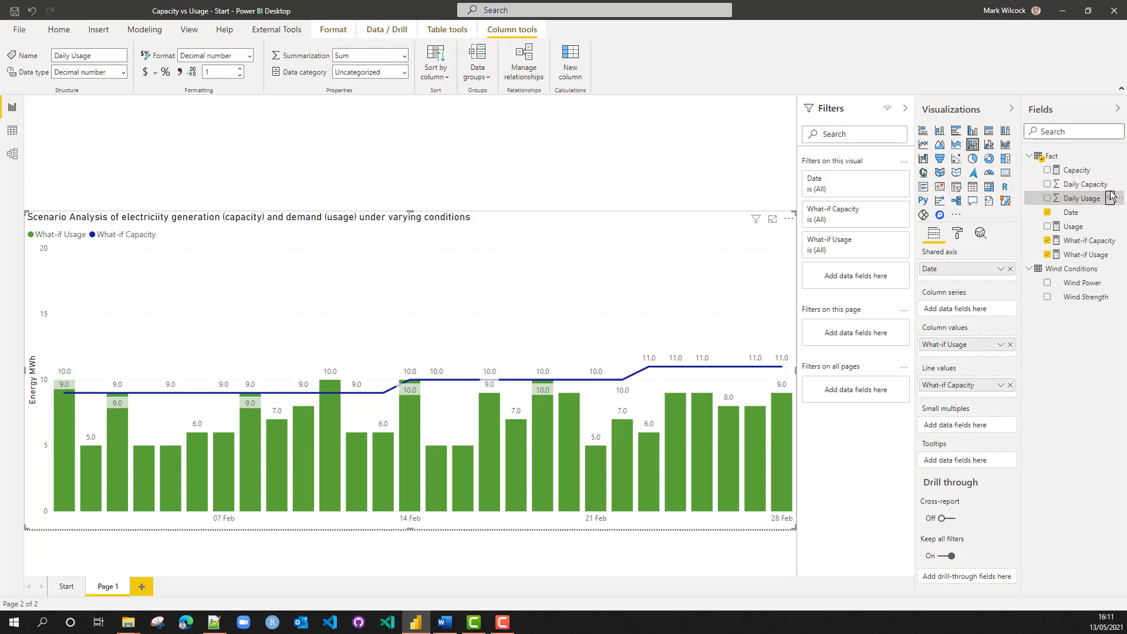
key(Delete)
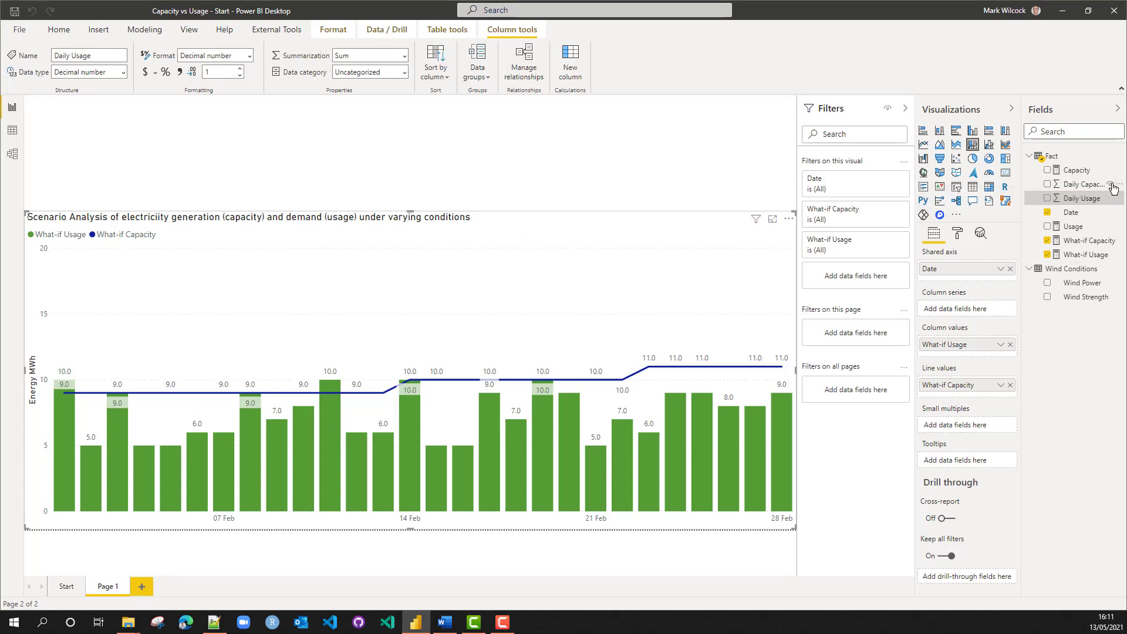
click(1109, 186)
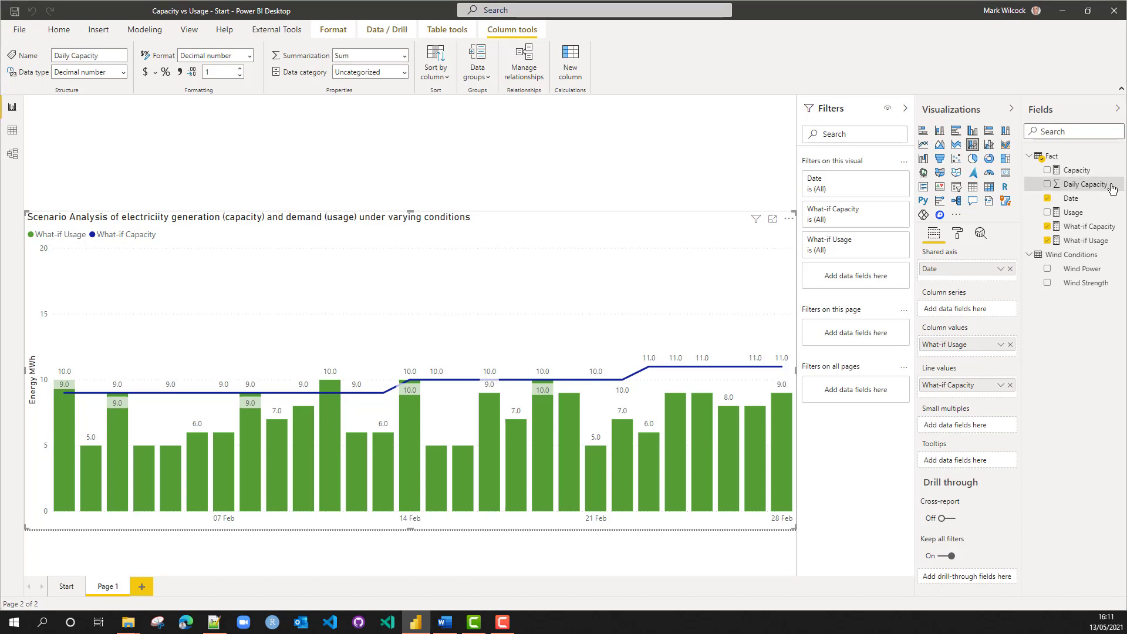
key(Delete)
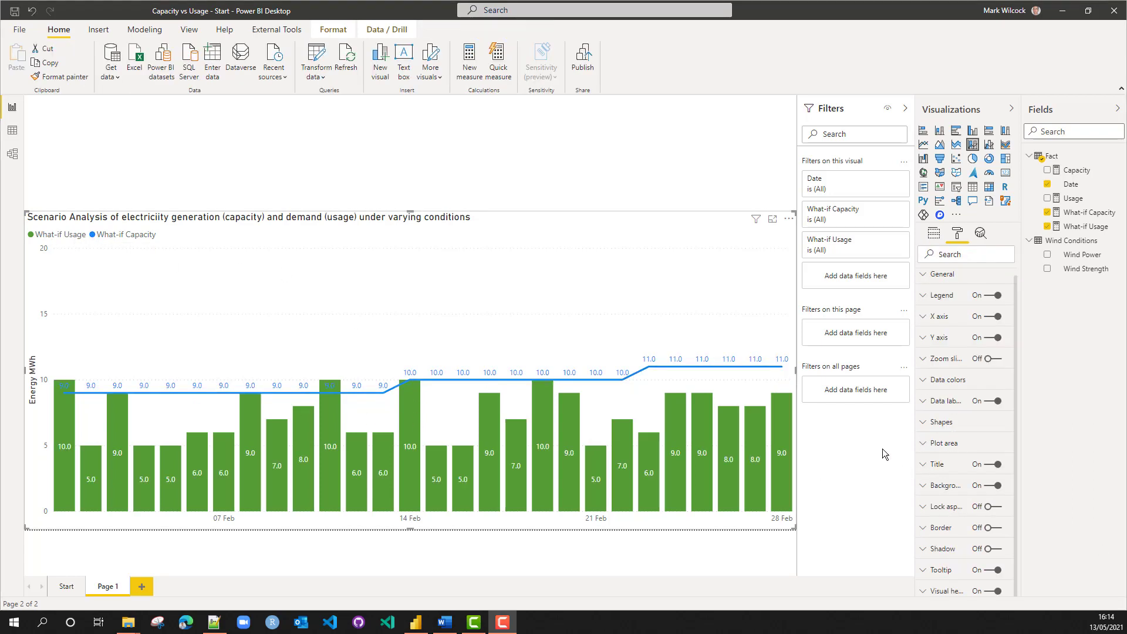
Turn on Stepped for the capacity line in the chart's shape settings
click(923, 427)
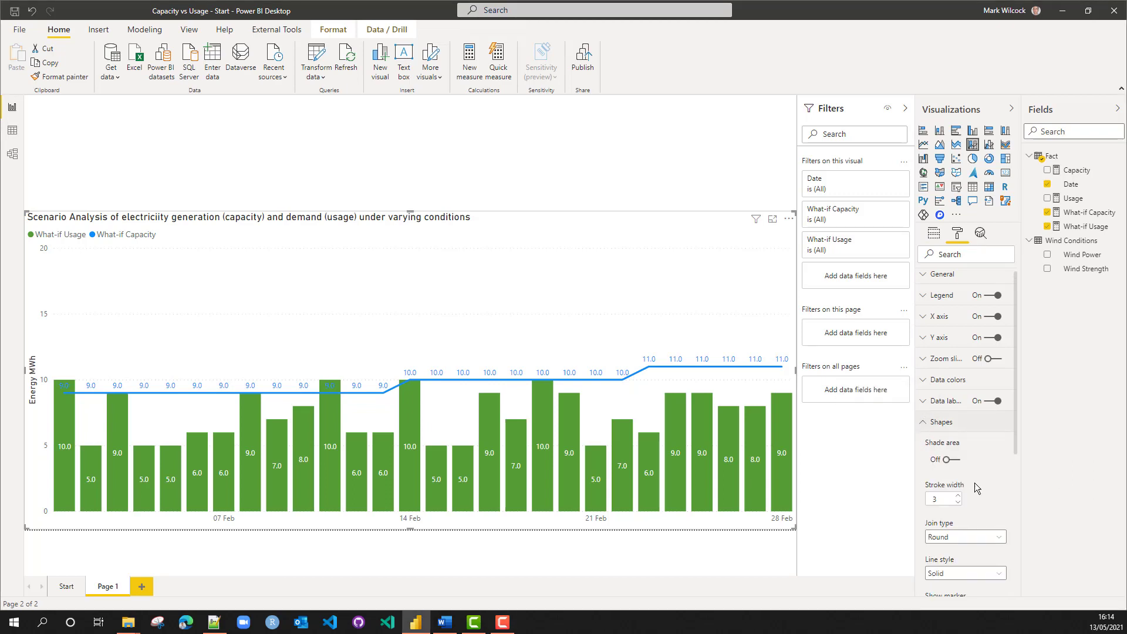
scroll(982, 467, down, 2)
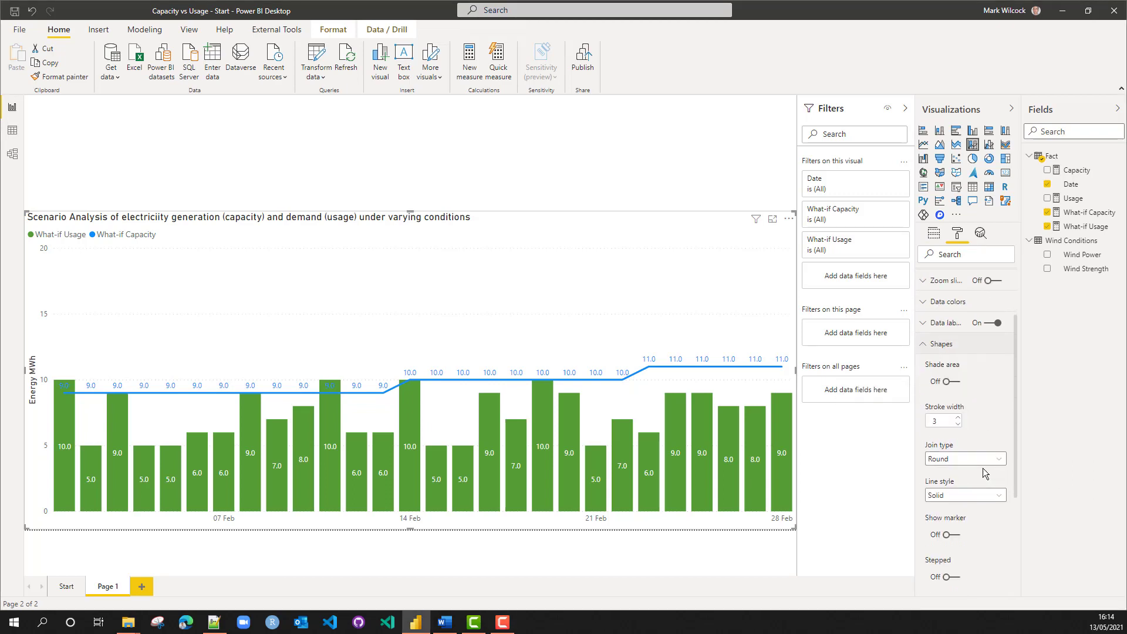
click(956, 577)
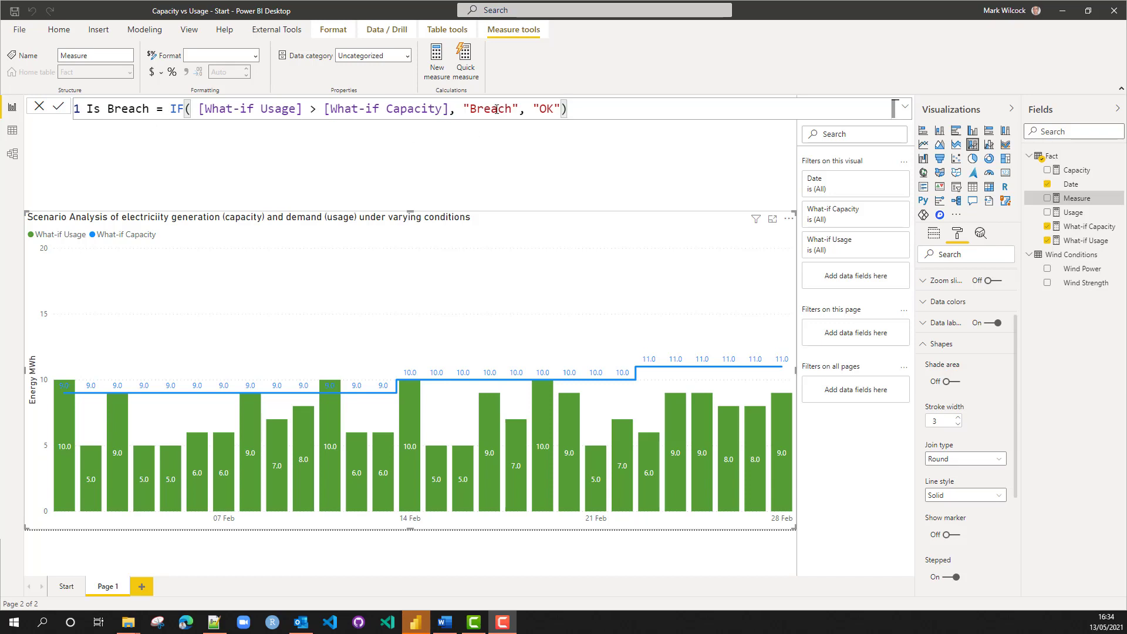
Commit the Is Breach measure and add it to the chart's Tooltips so each day shows Breach or OK
click(60, 107)
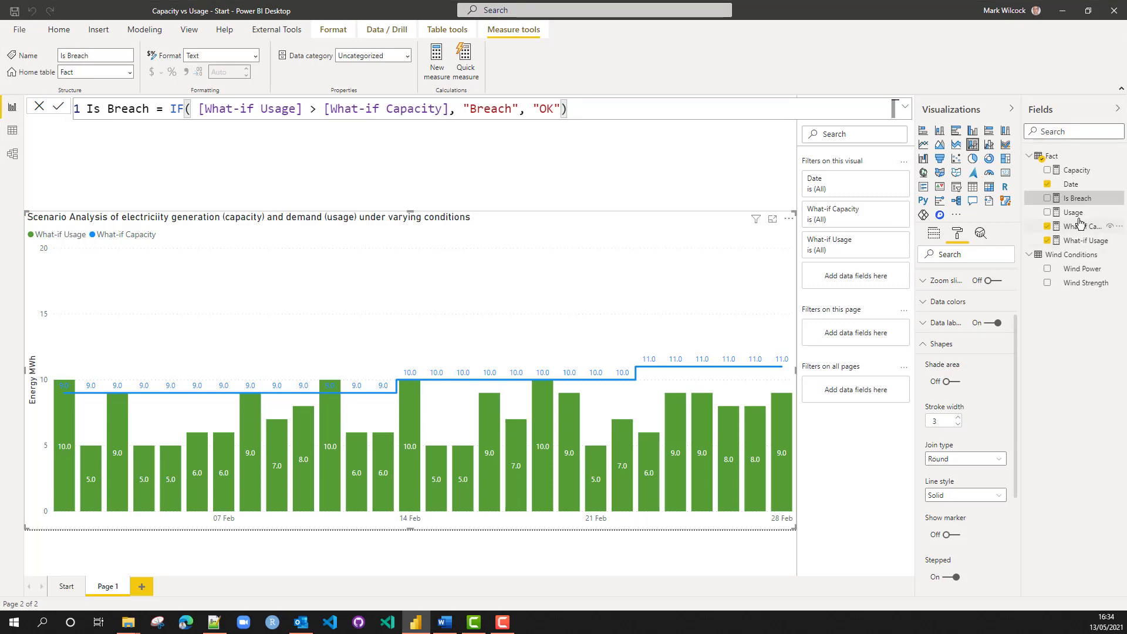
click(932, 234)
drag(1069, 203, 981, 461)
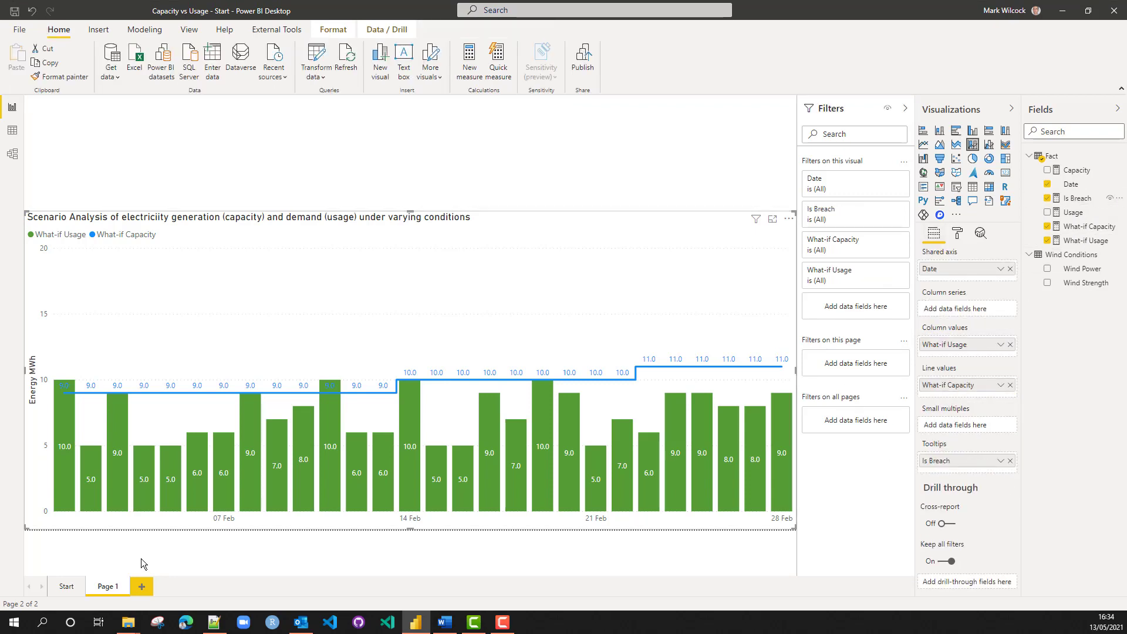
mouse_move(67, 454)
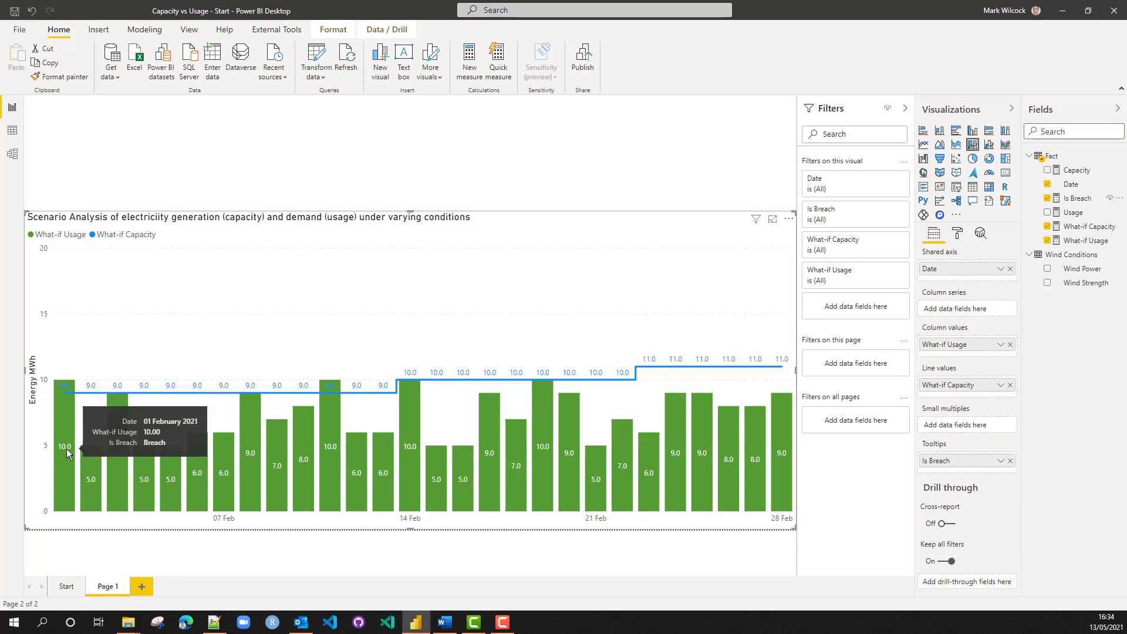
mouse_move(91, 477)
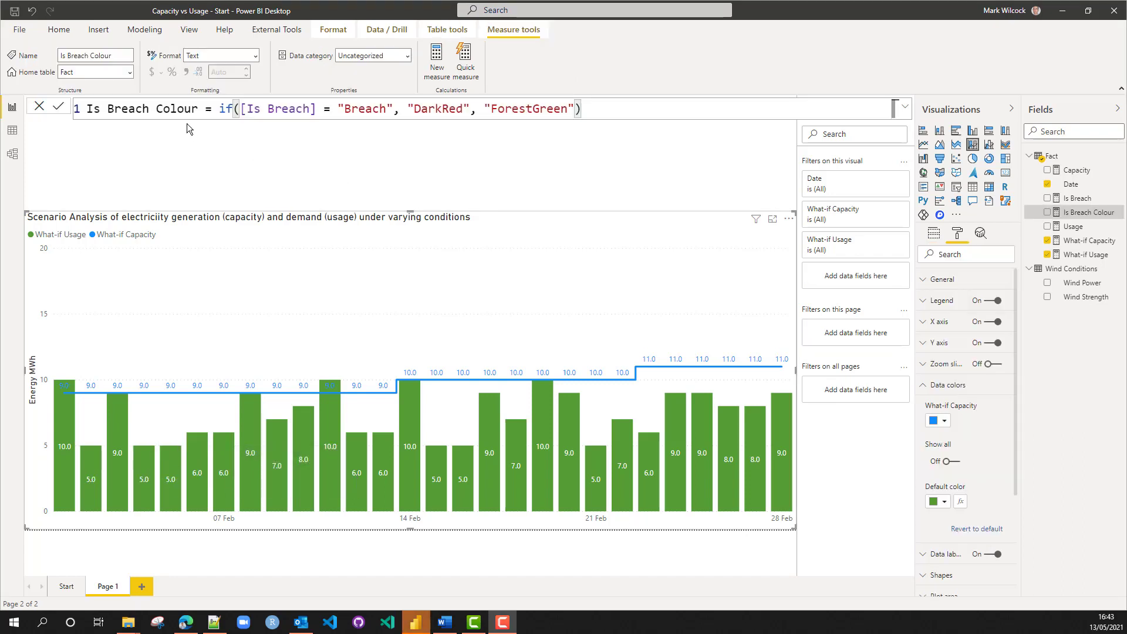
Review the Is Breach Colour formula's Breach test and its DarkRed and ForestGreen results, then open the CSS colour names page
drag(198, 108, 70, 104)
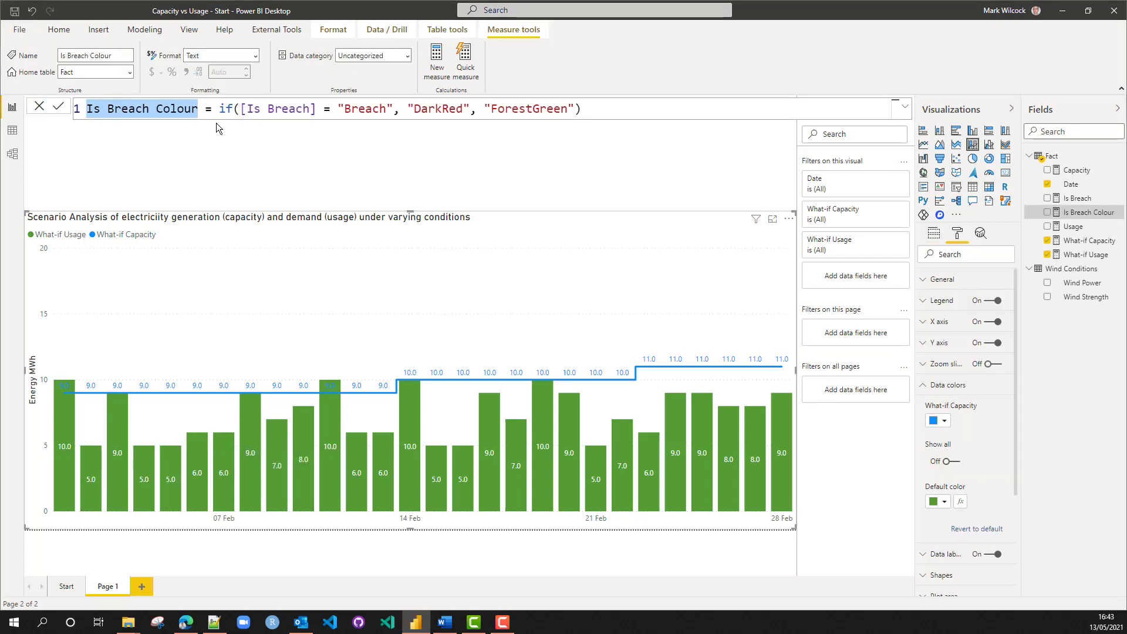
drag(241, 110, 317, 110)
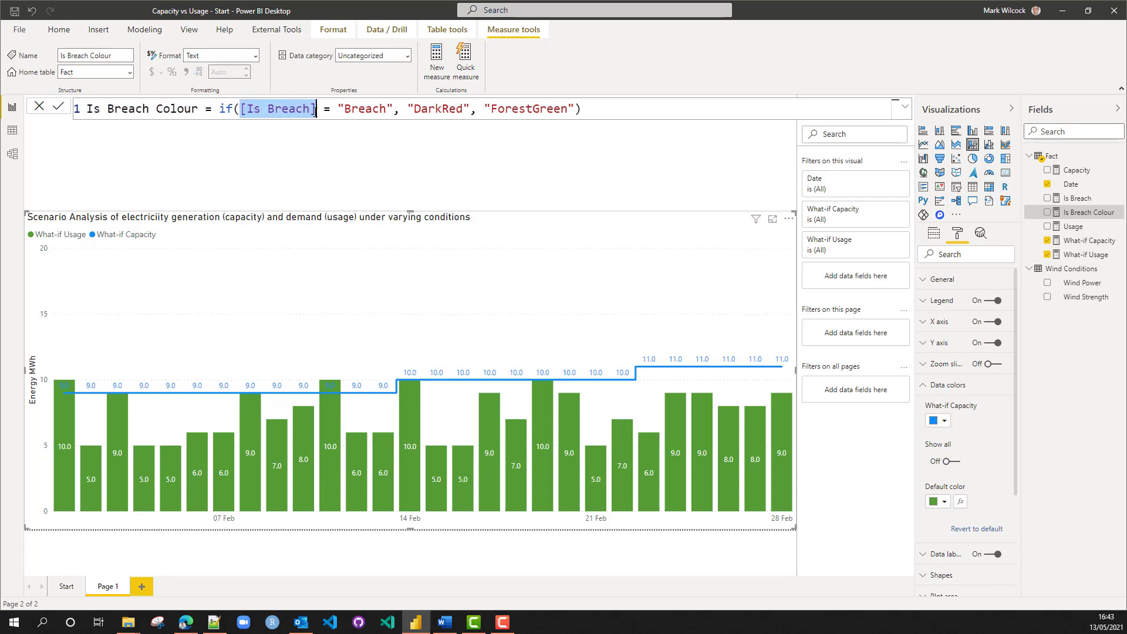
click(349, 110)
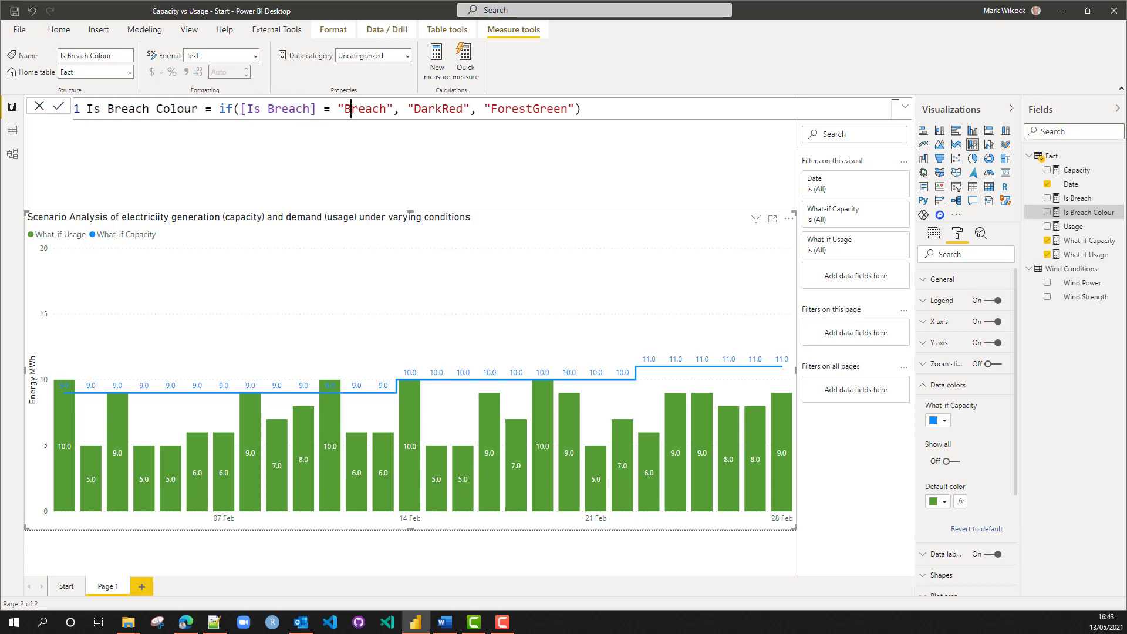
click(432, 112)
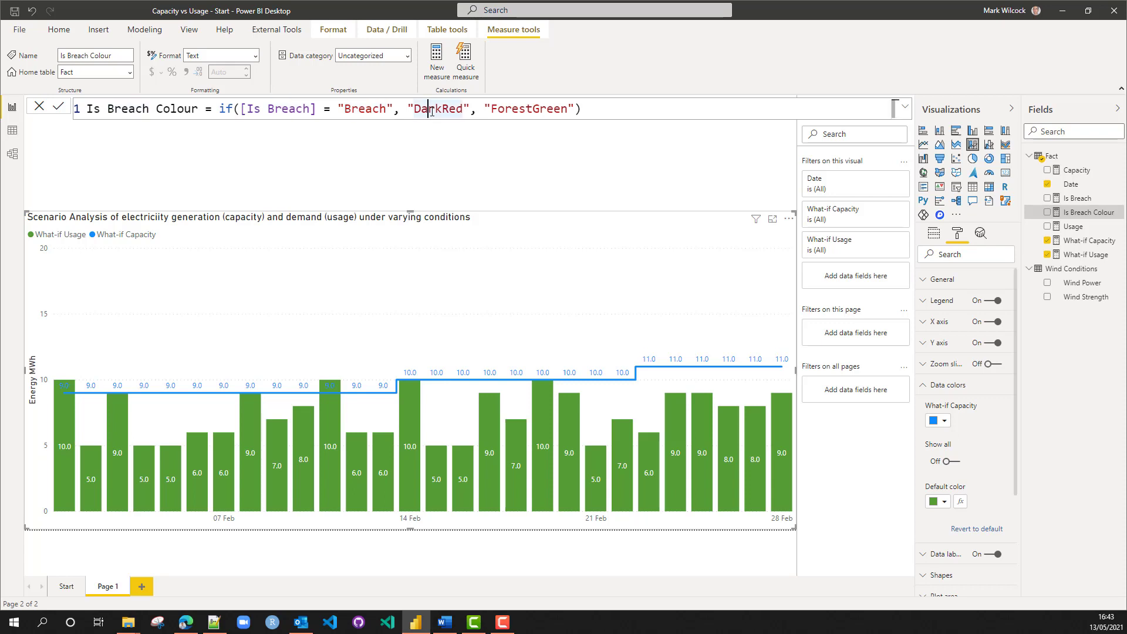
click(511, 109)
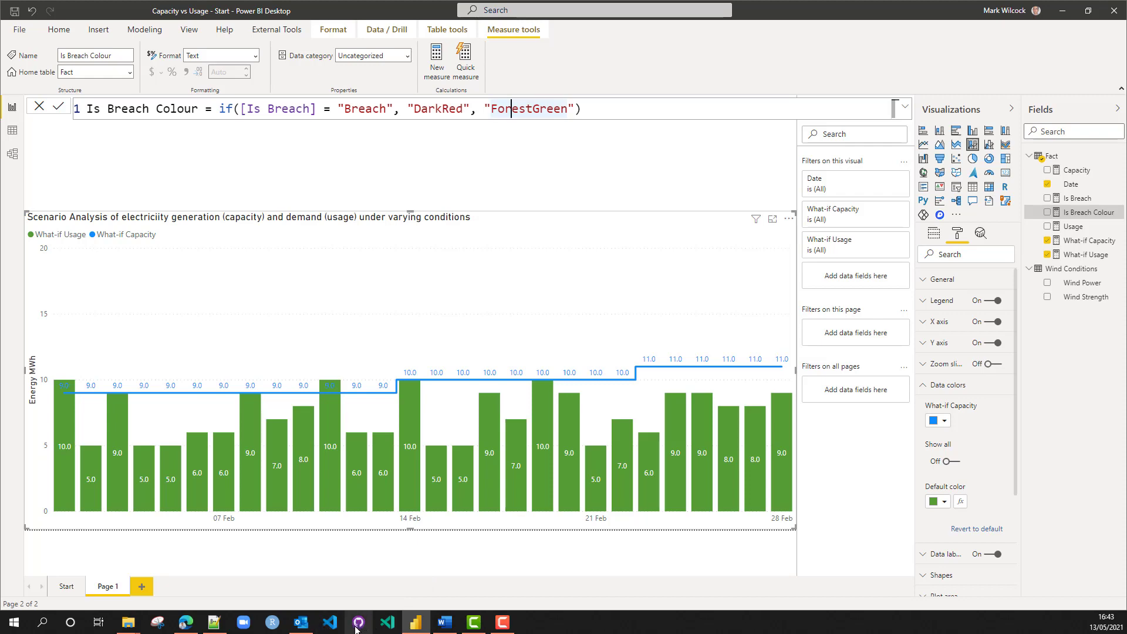
click(185, 622)
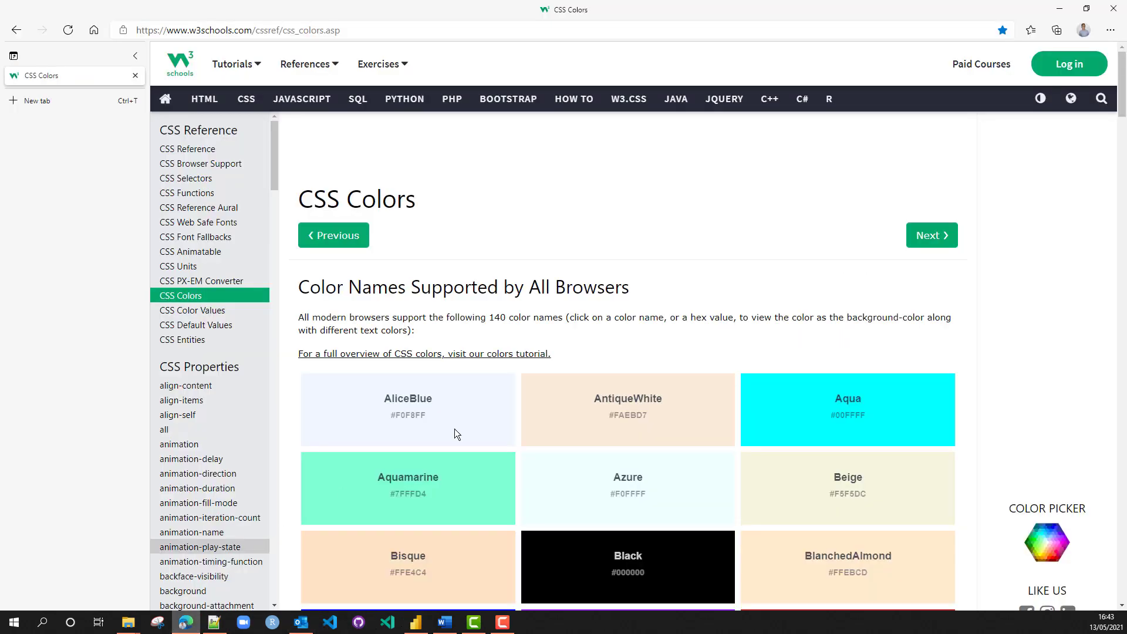
Scroll through the W3Schools named colour swatches, then minimize Edge to return to Power BI
scroll(531, 360, down, 10)
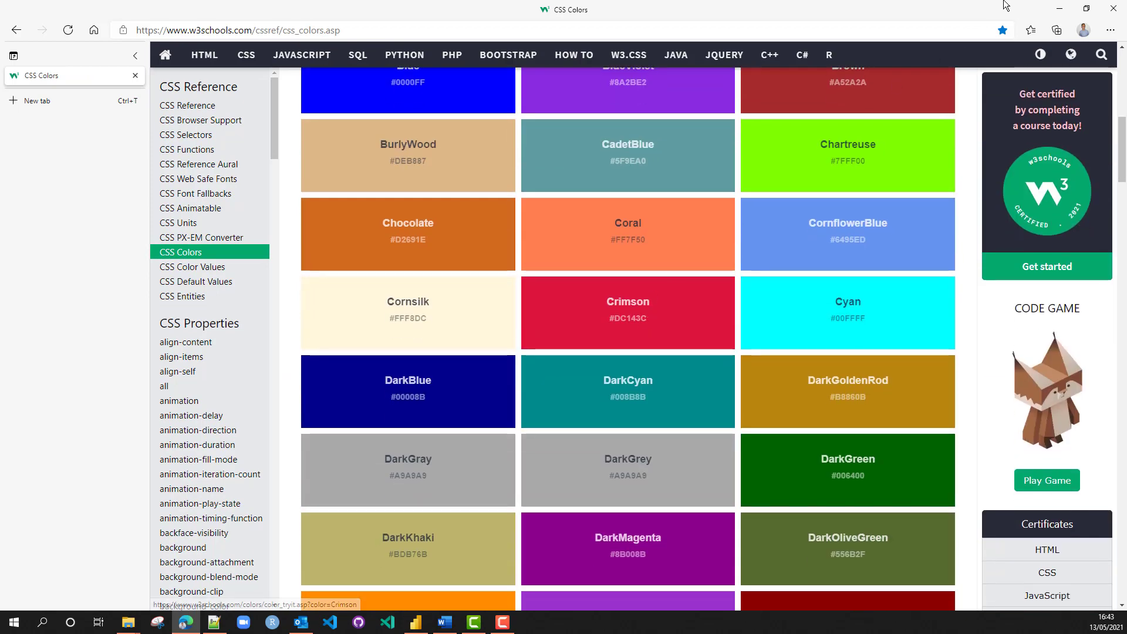
click(1059, 8)
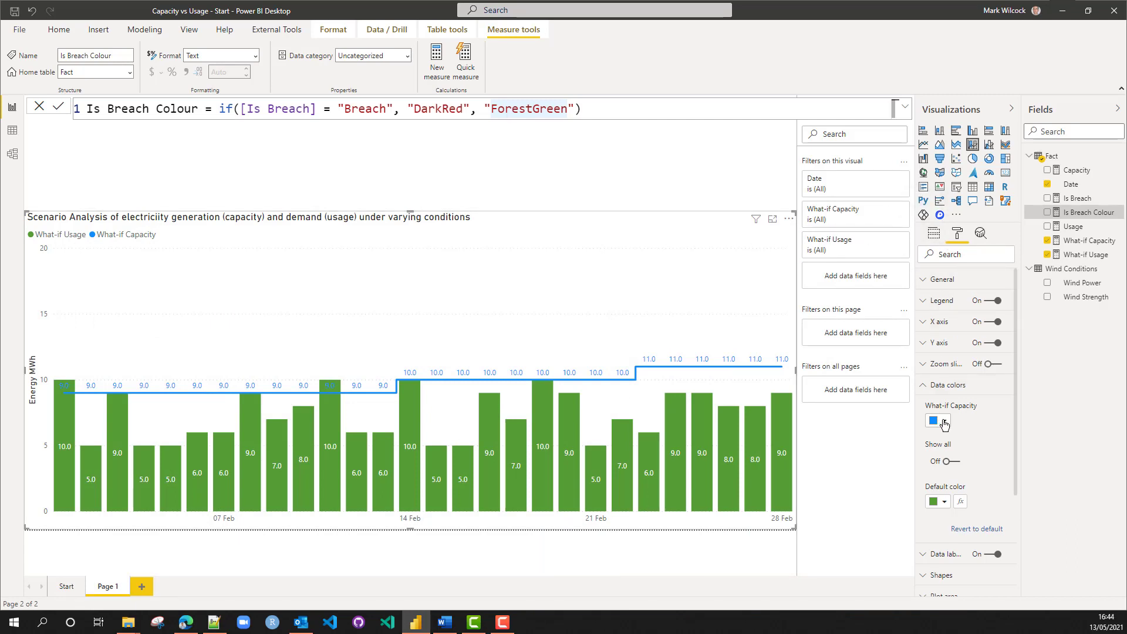
Format the columns' Default color by Field value, based on the Fact table's Is Breach Colour
click(962, 504)
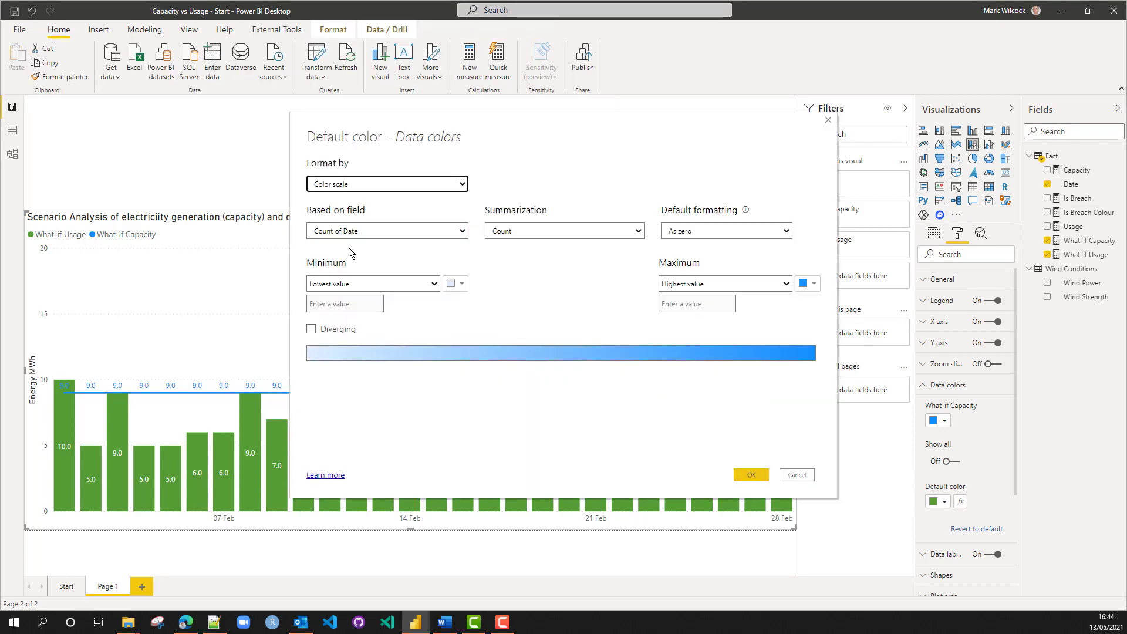
click(462, 185)
click(396, 240)
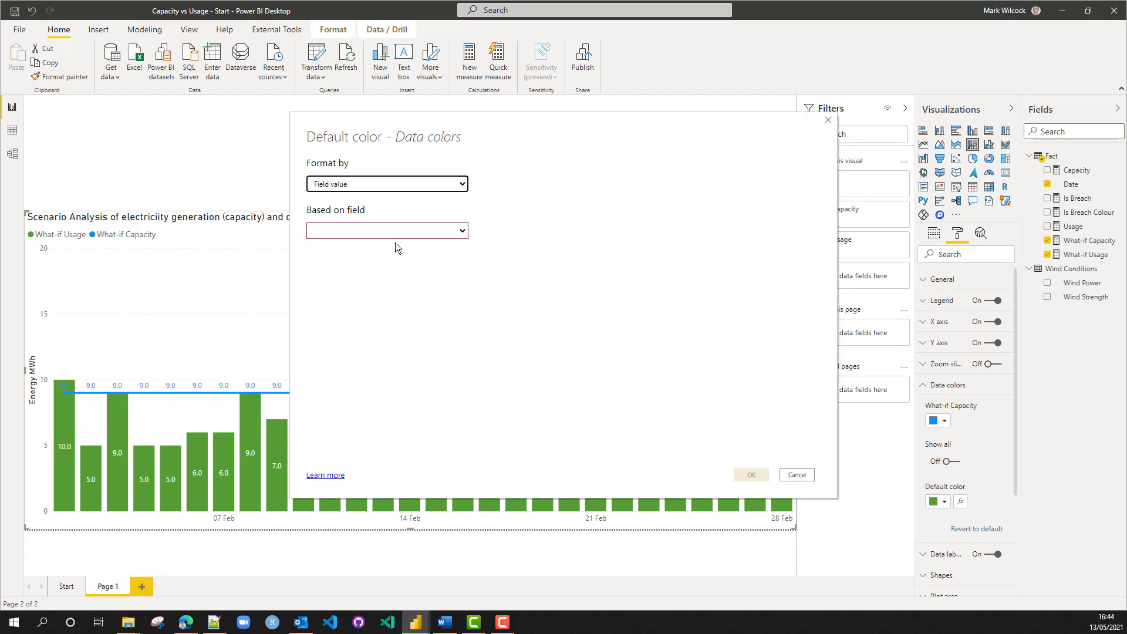
click(462, 231)
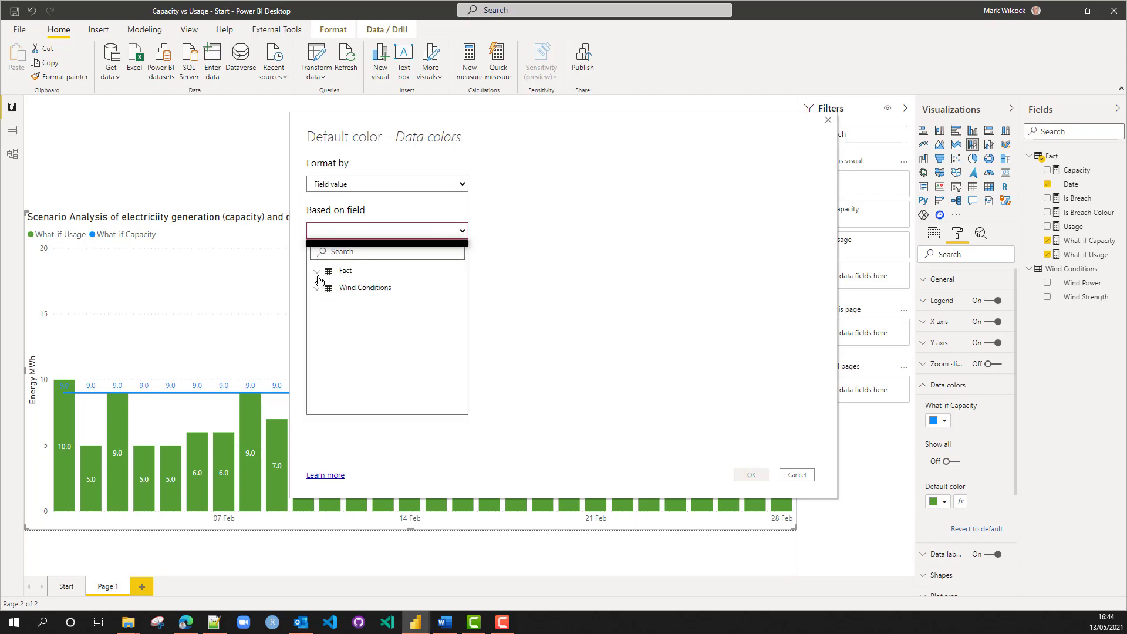
click(317, 272)
click(360, 330)
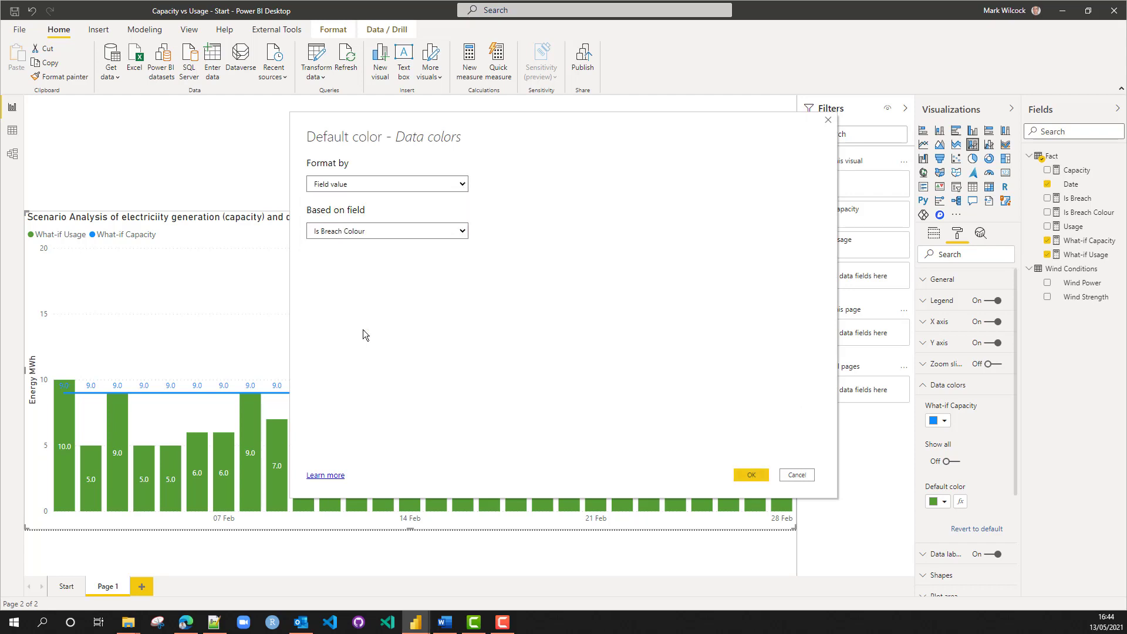
click(751, 475)
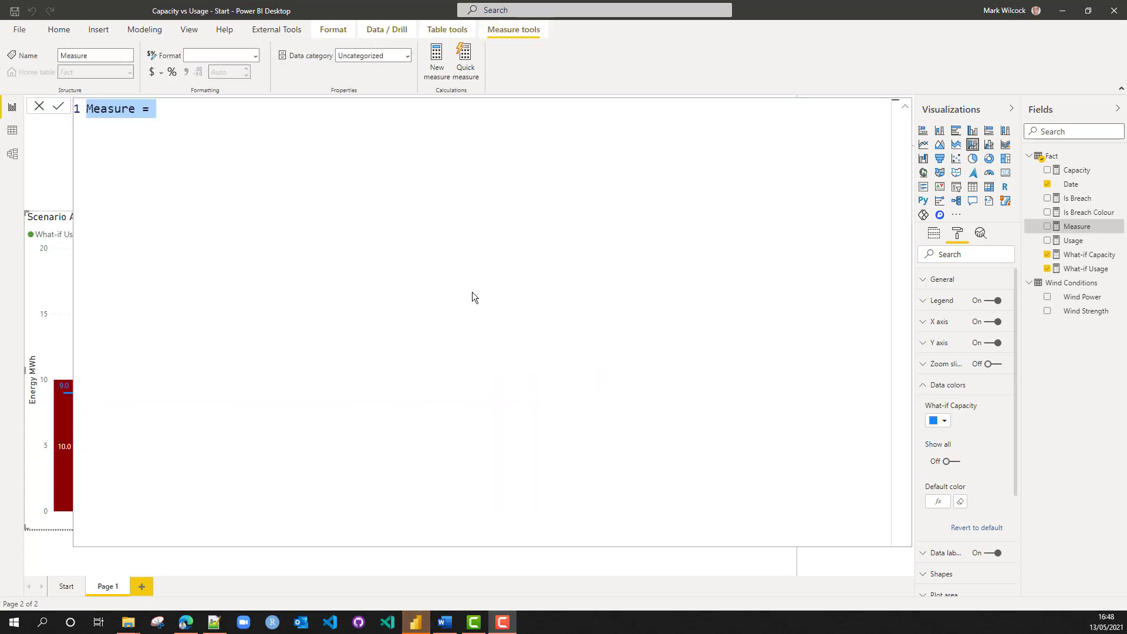
Name a new measure Total Breach Days and begin its formula with COUNTROWS(FILTER('Fact'
double_click(109, 113)
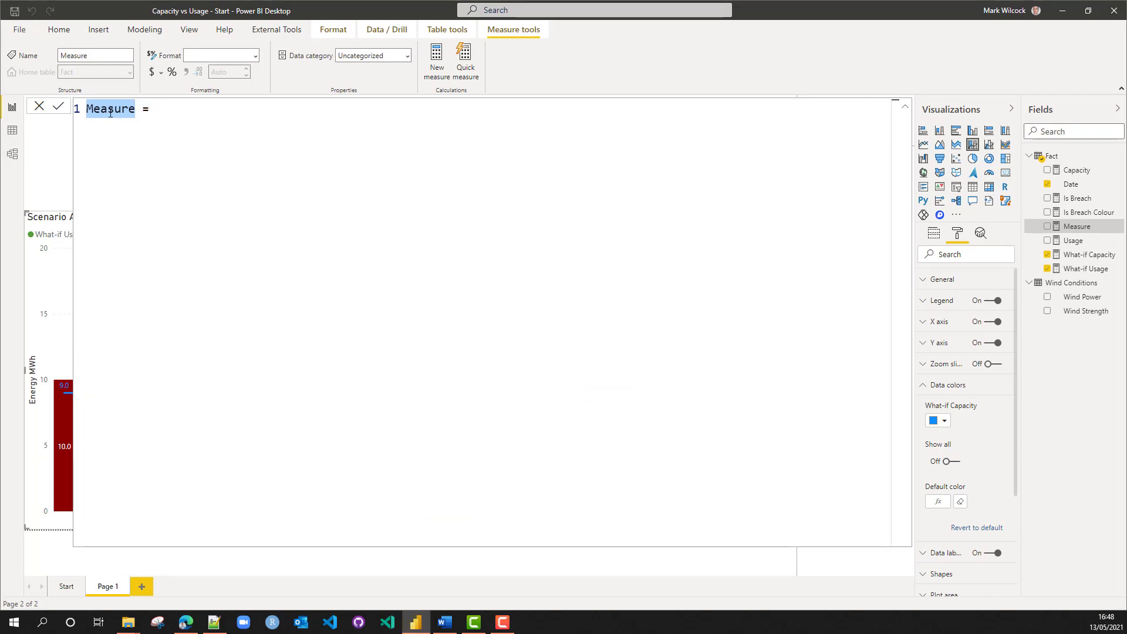
text(Total Breach Days)
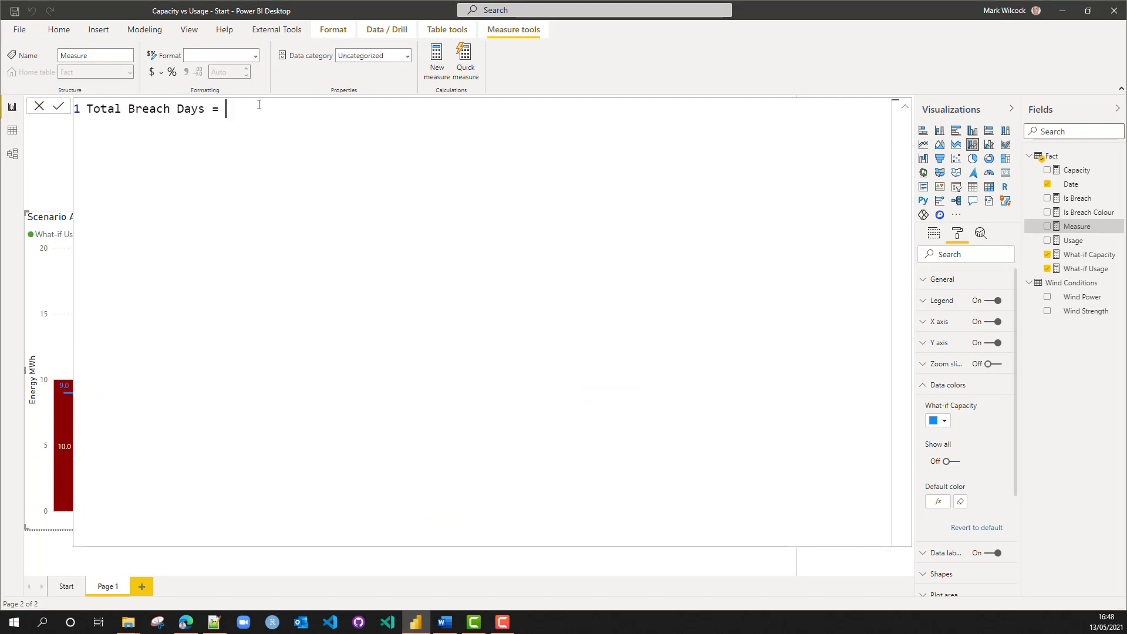
key(shift+Return)
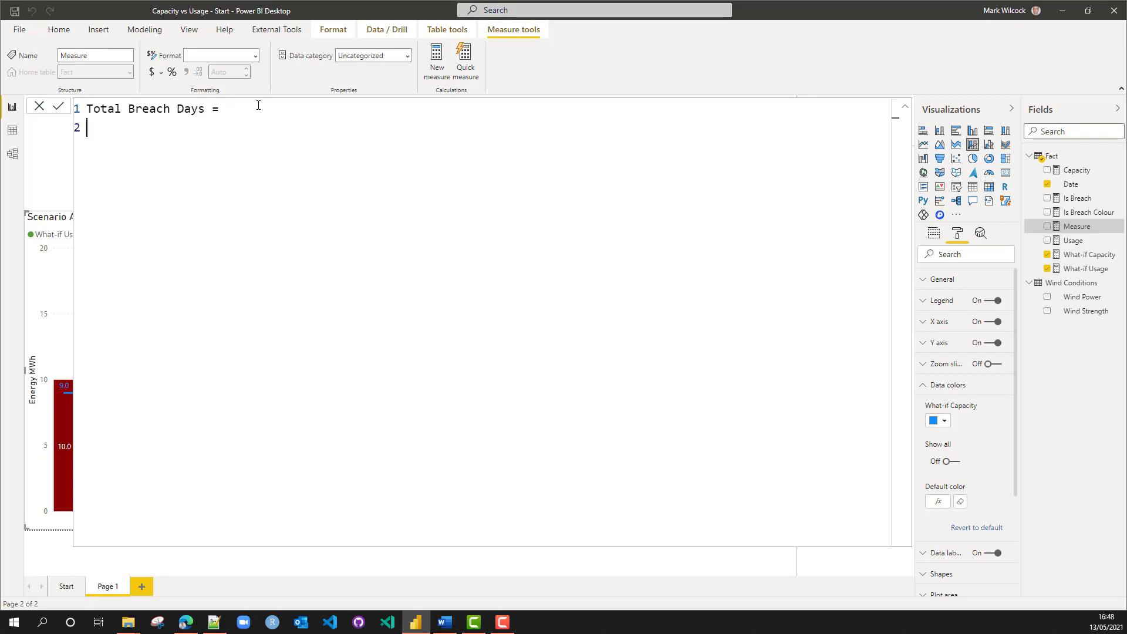
text(COUNTROWS()
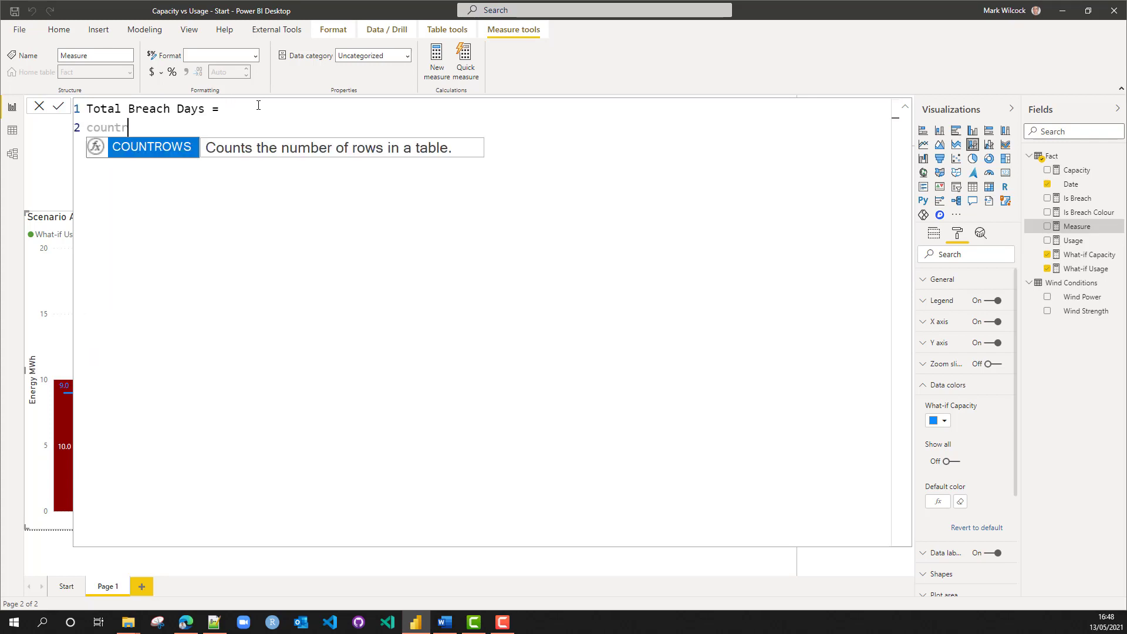
key(shift+Return)
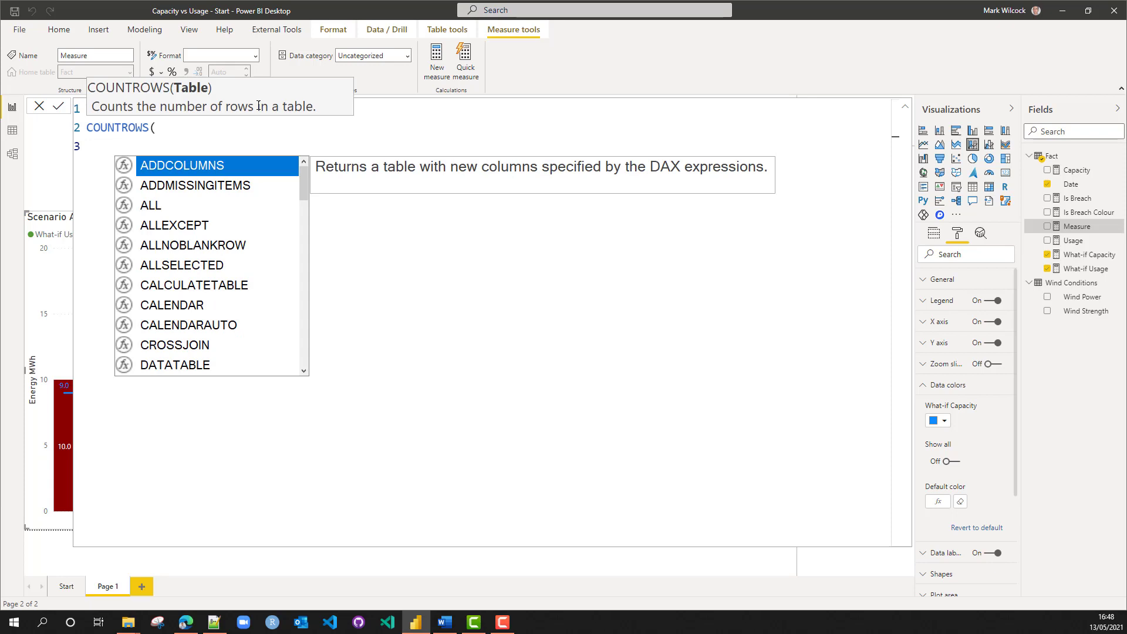
text(filter)
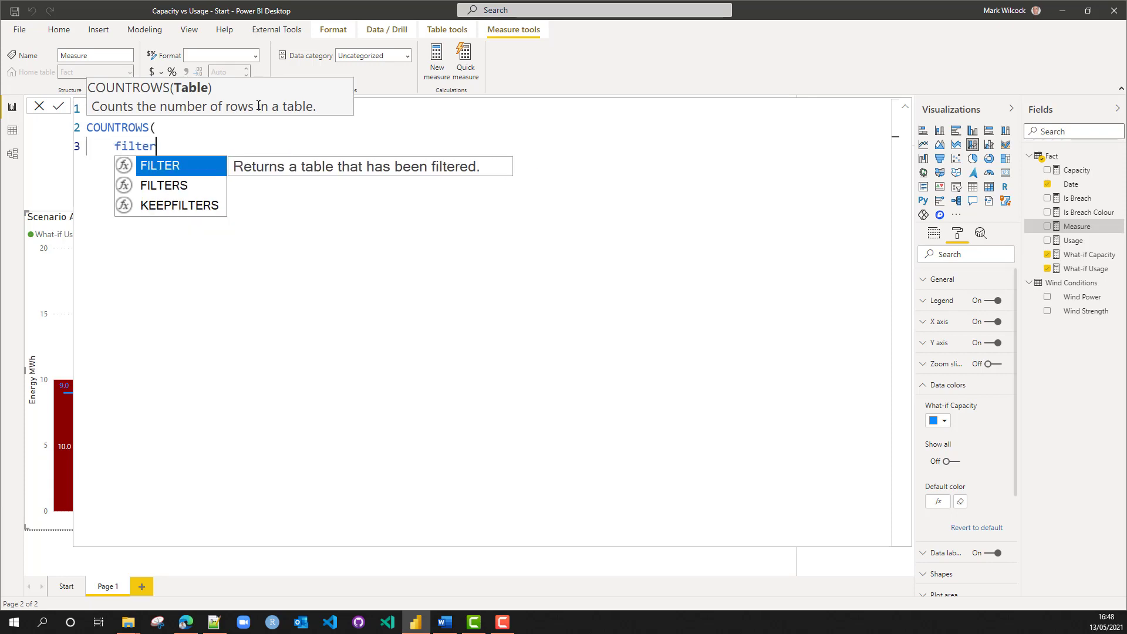
text(()
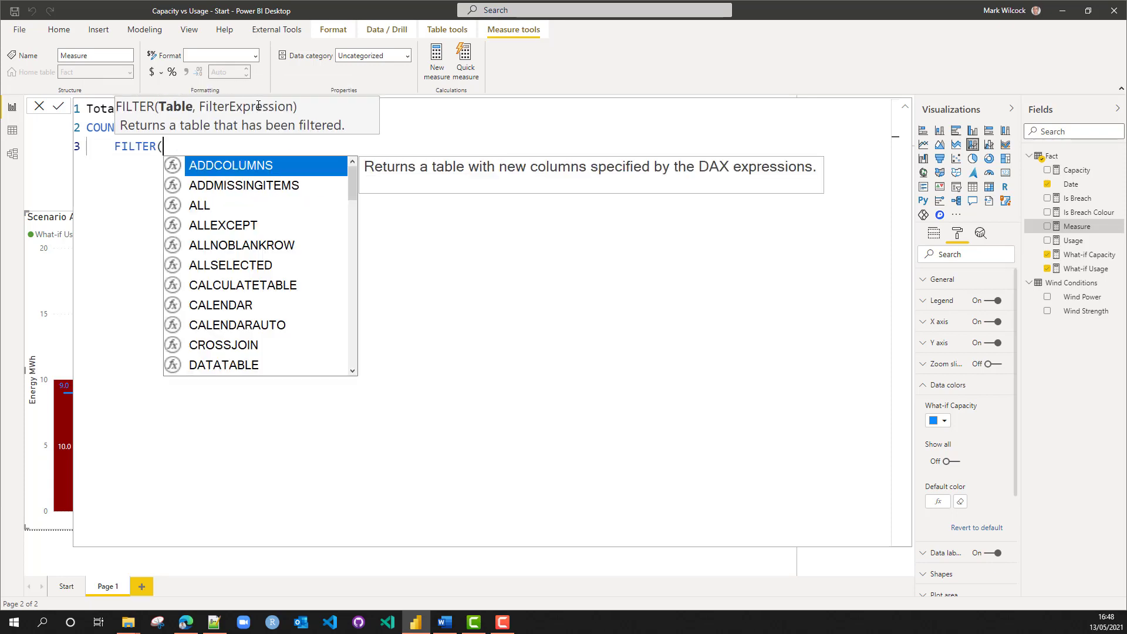
key(shift+Return)
text(fact)
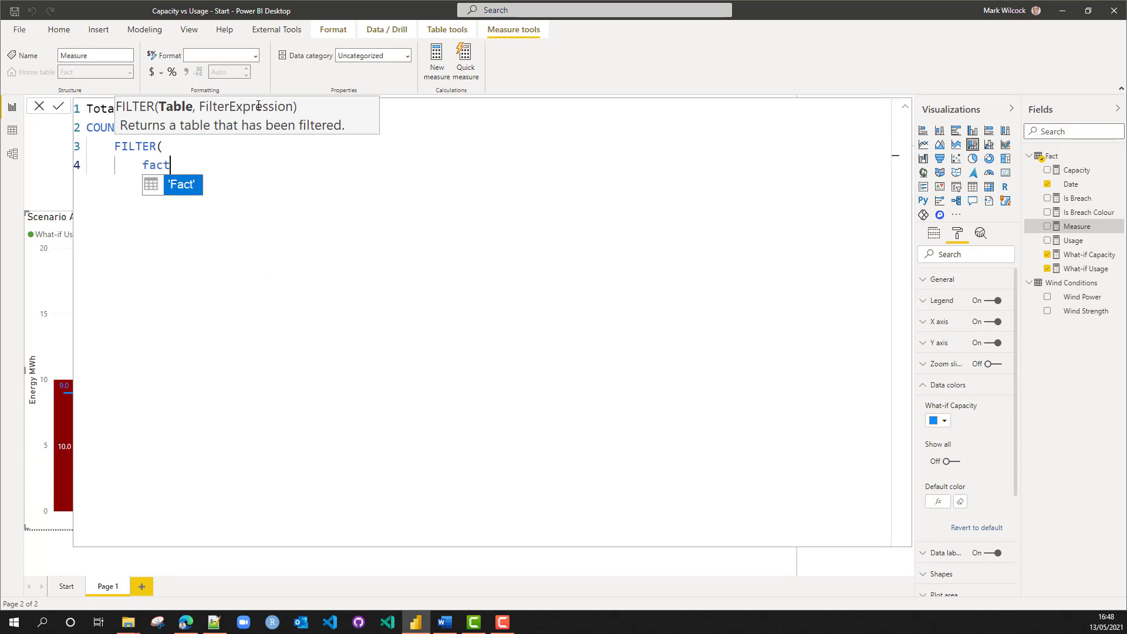
key(Tab)
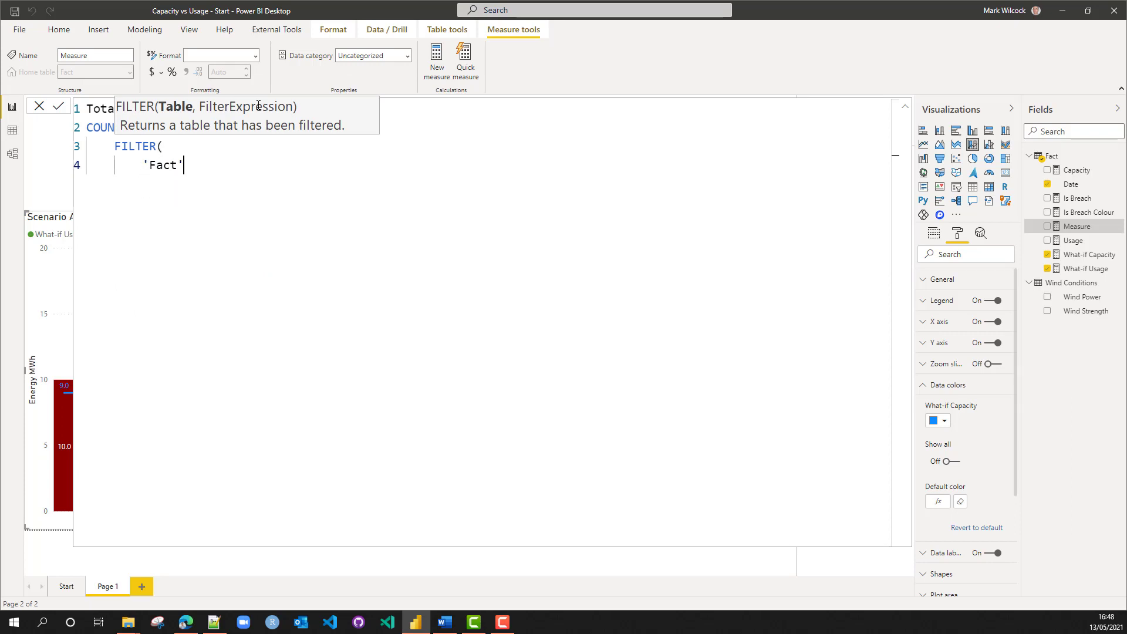
Complete the filter condition [Is Breach] = "Breach", close both brackets, and commit the measure
text(,)
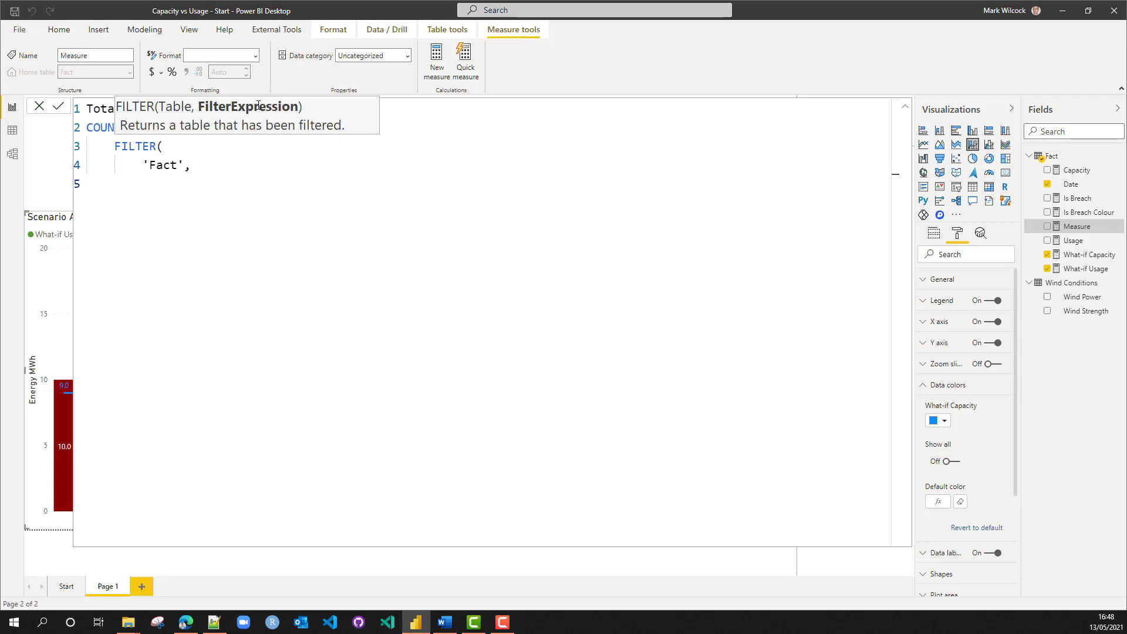
text(is)
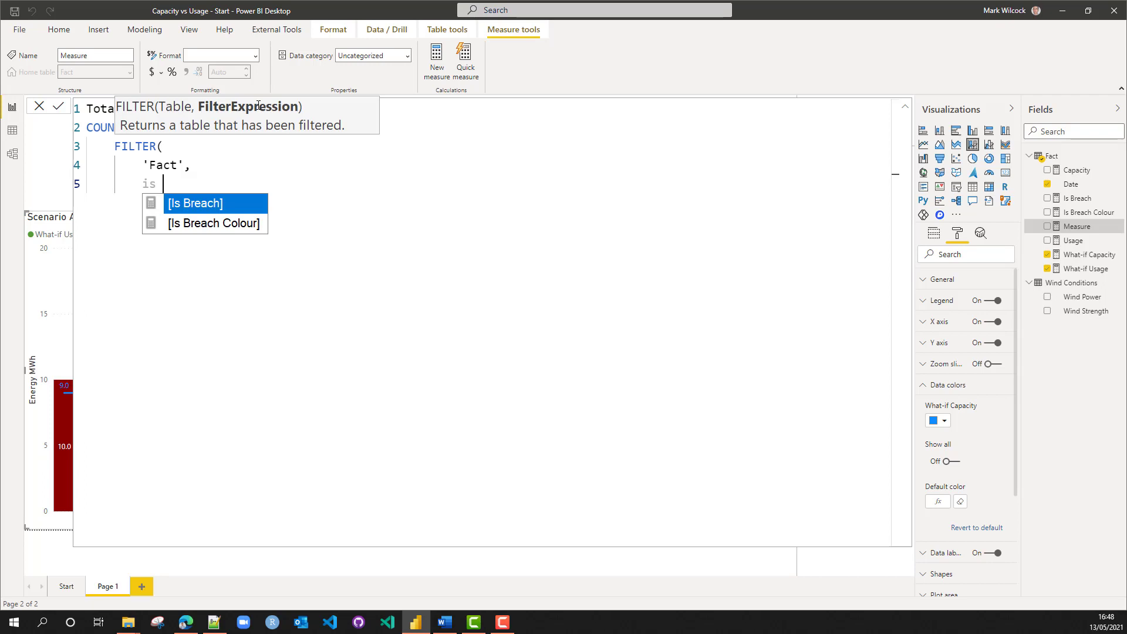
key(Tab)
text(= "Breach")
key(Return)
text())
key(Return)
text())
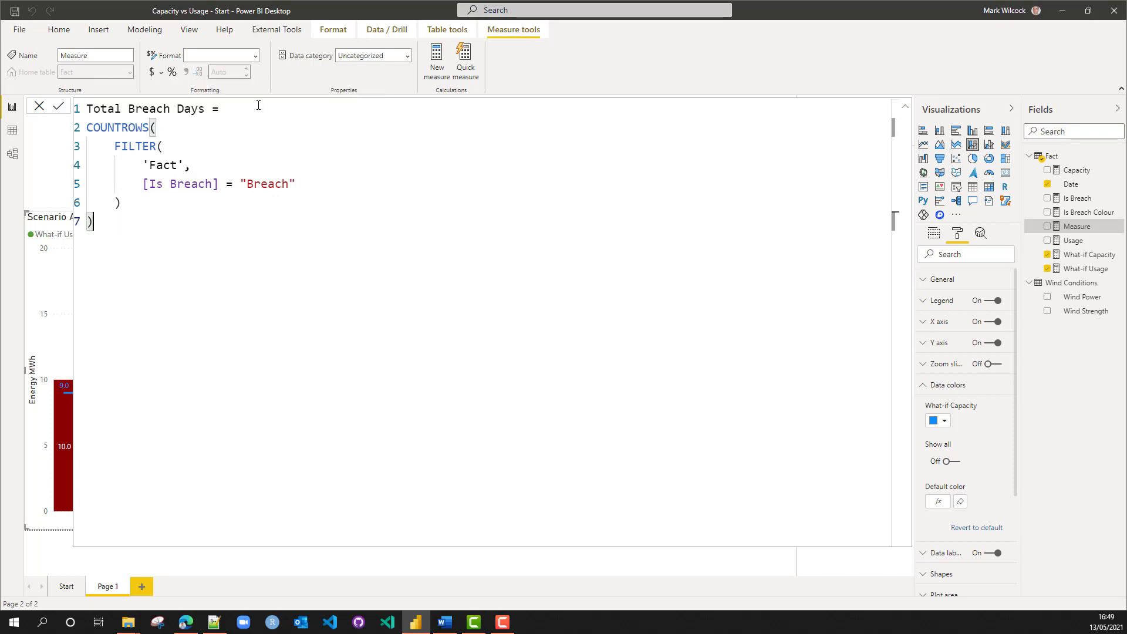
click(61, 109)
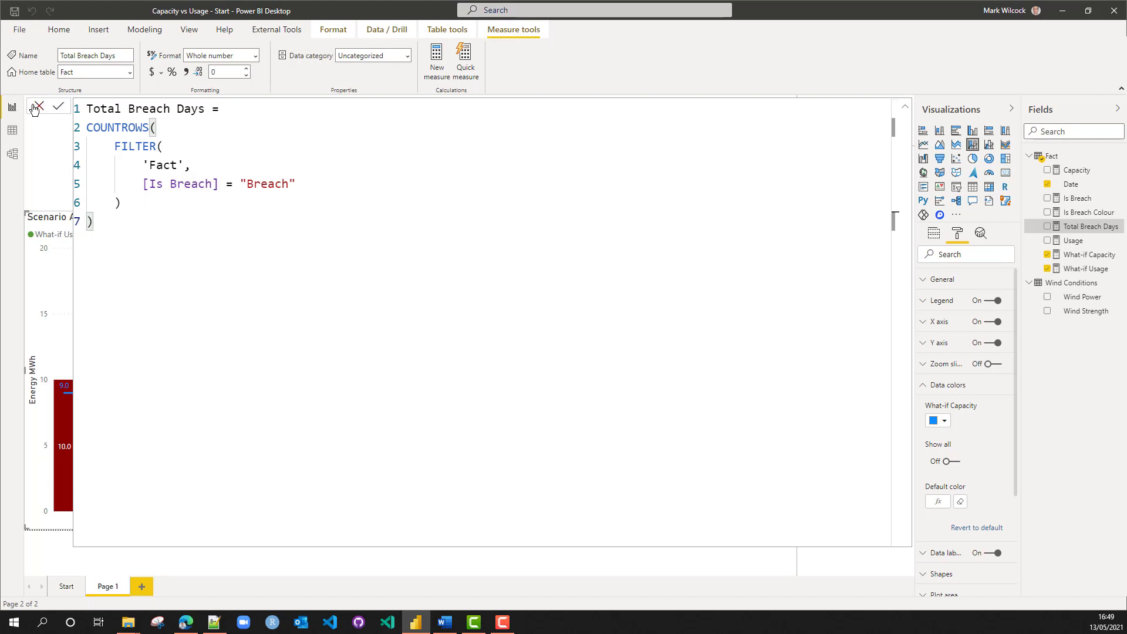
click(39, 109)
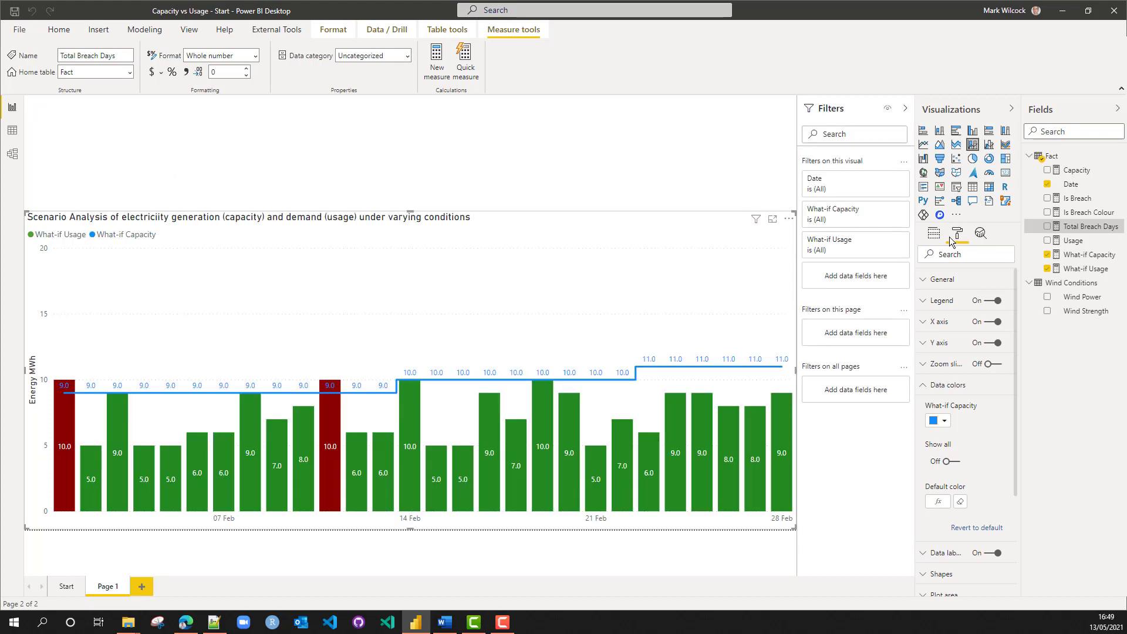
Place a card in the top-right corner above the chart showing Total Breach Days (2)
click(1005, 173)
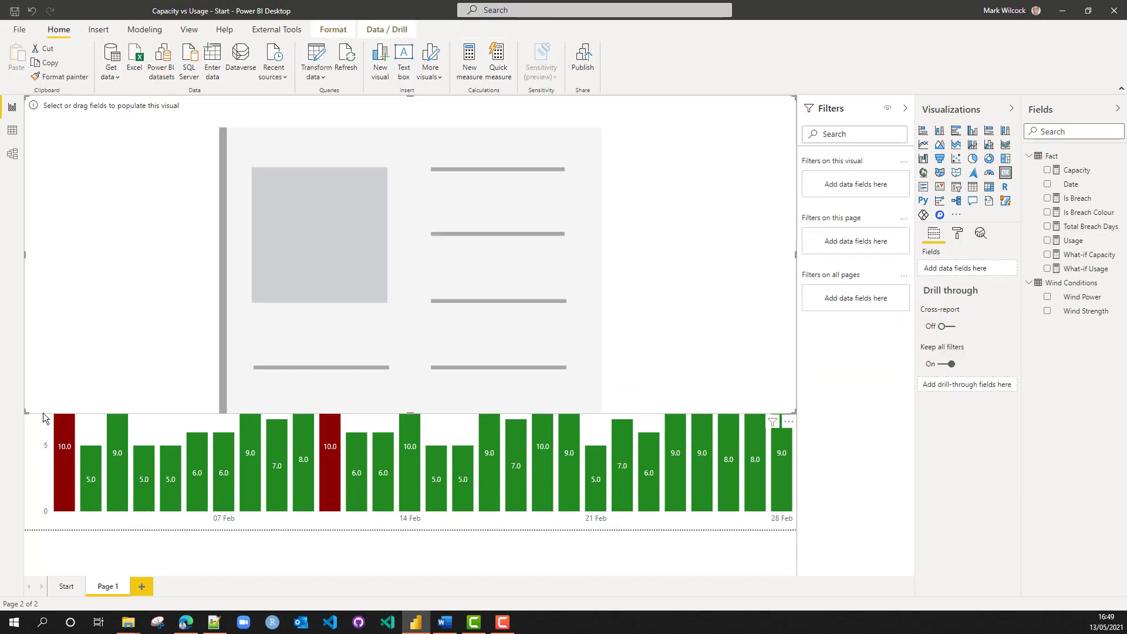
drag(25, 412, 73, 389)
drag(274, 280, 665, 188)
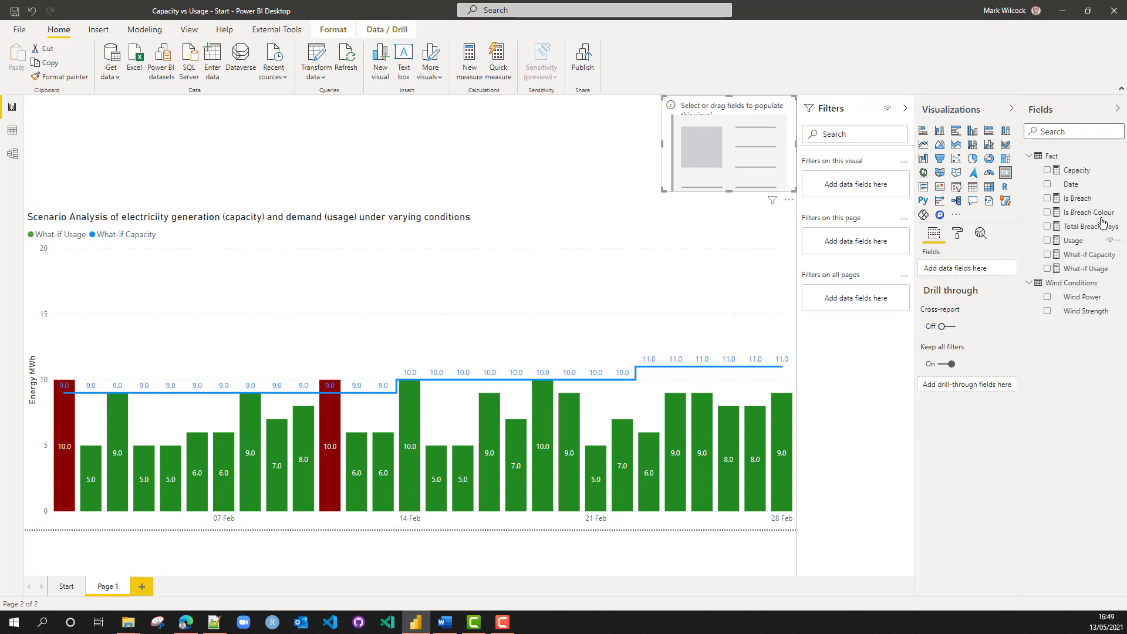
drag(1083, 226, 728, 153)
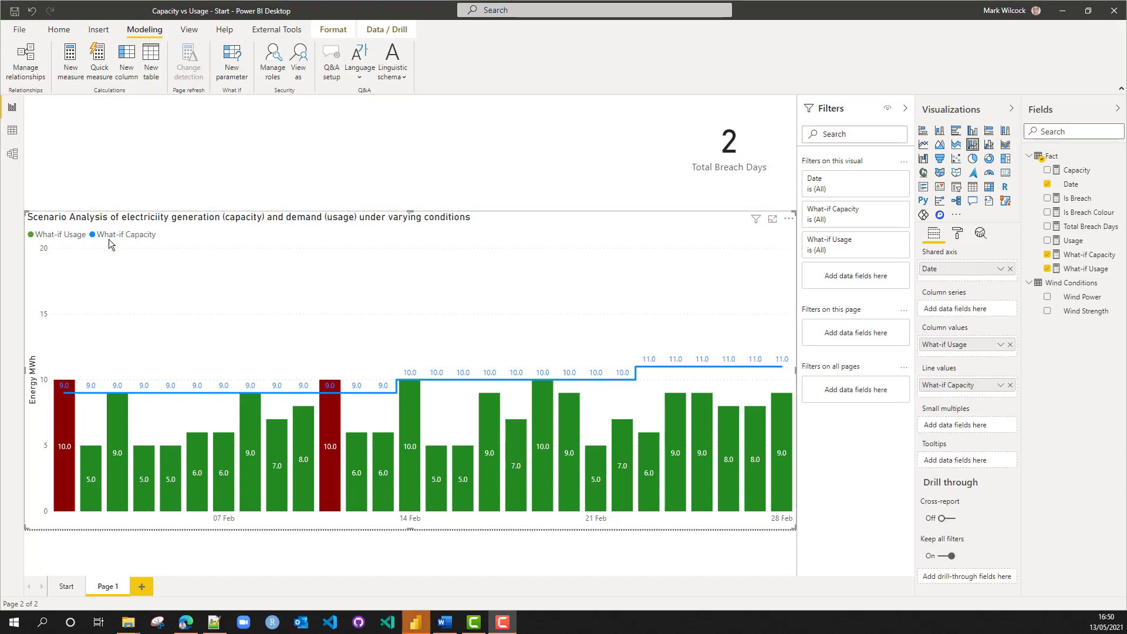
Start a new what-if parameter named Usage Parameter with the Decimal number data type
click(232, 60)
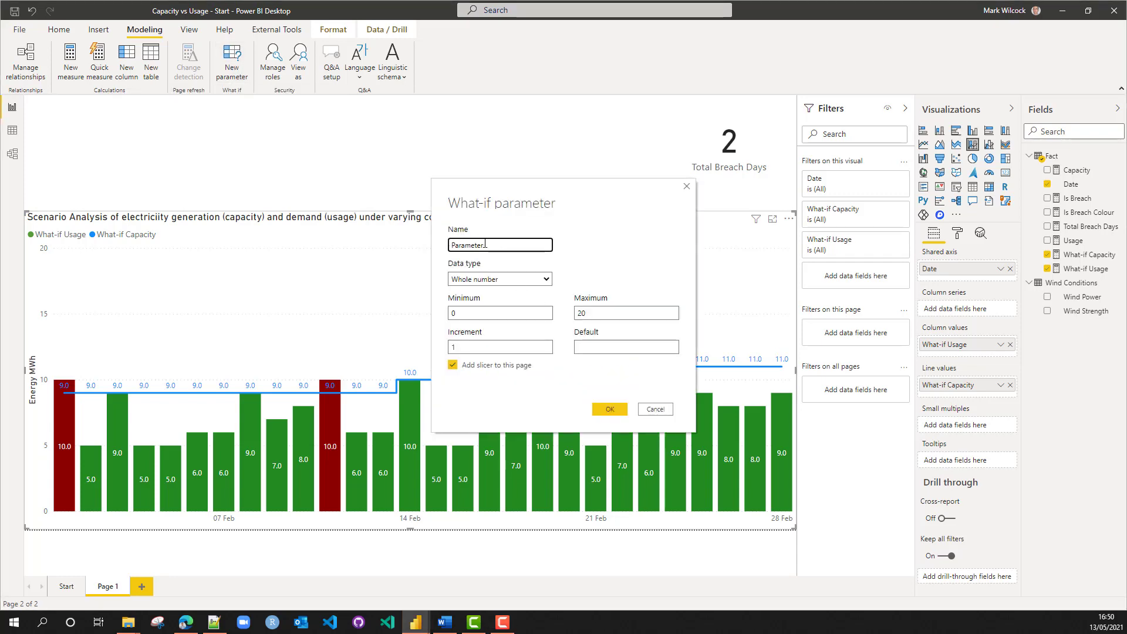
drag(484, 243, 443, 248)
key(Home)
text(Usage)
click(494, 280)
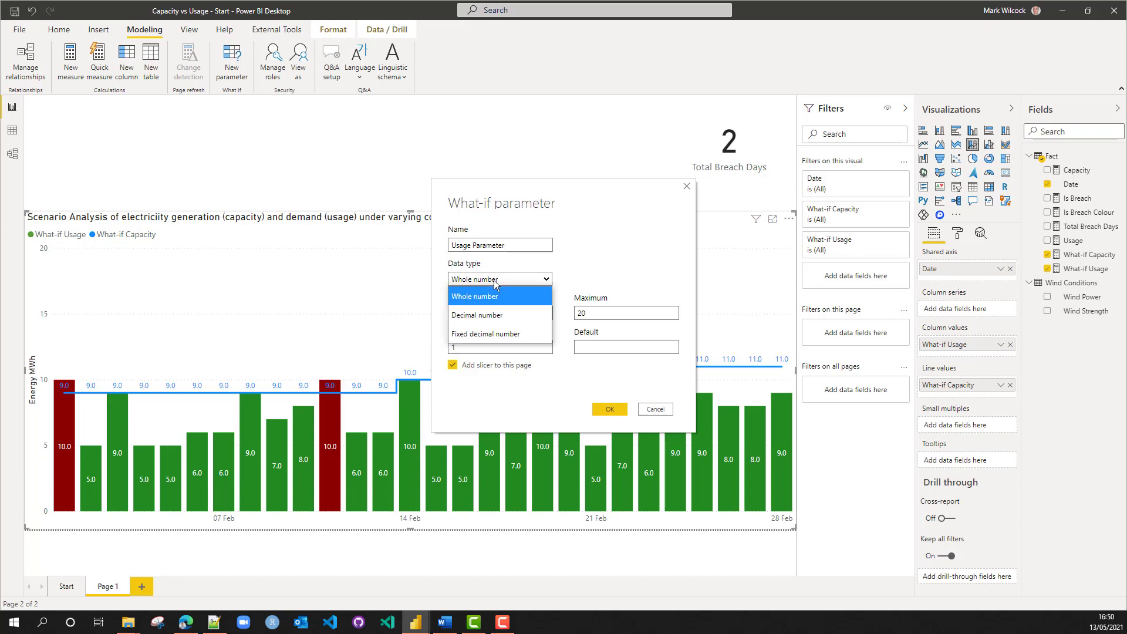
click(495, 315)
Set minimum 0.8, maximum 2, increment 0.2 and default 1.0, then create it with its slicer
click(493, 315)
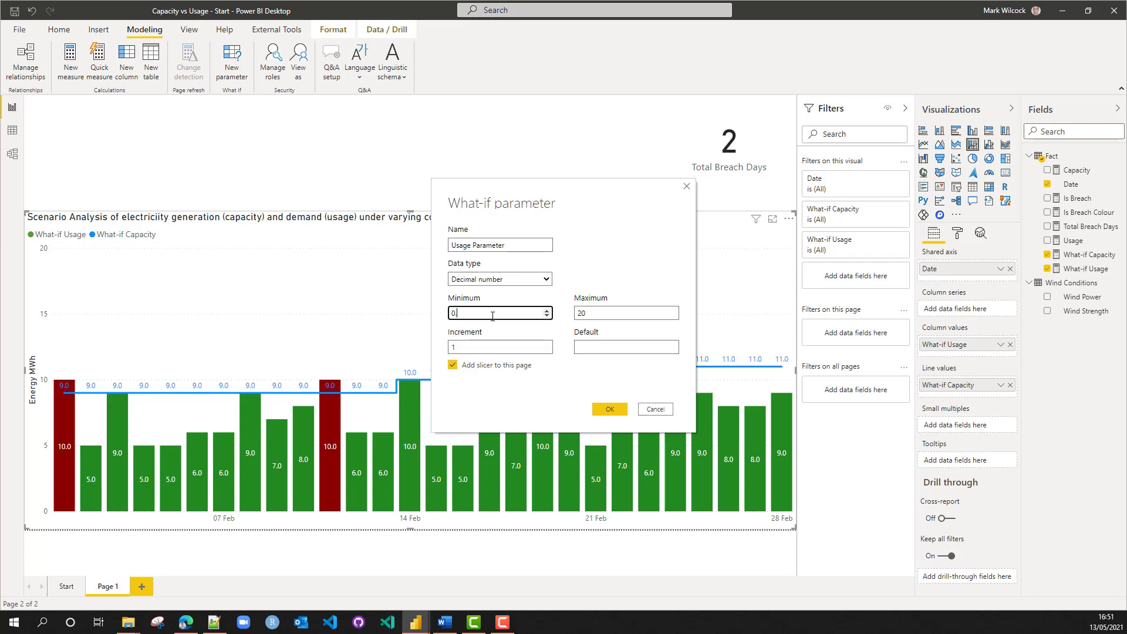
text(.8)
double_click(579, 313)
text(2)
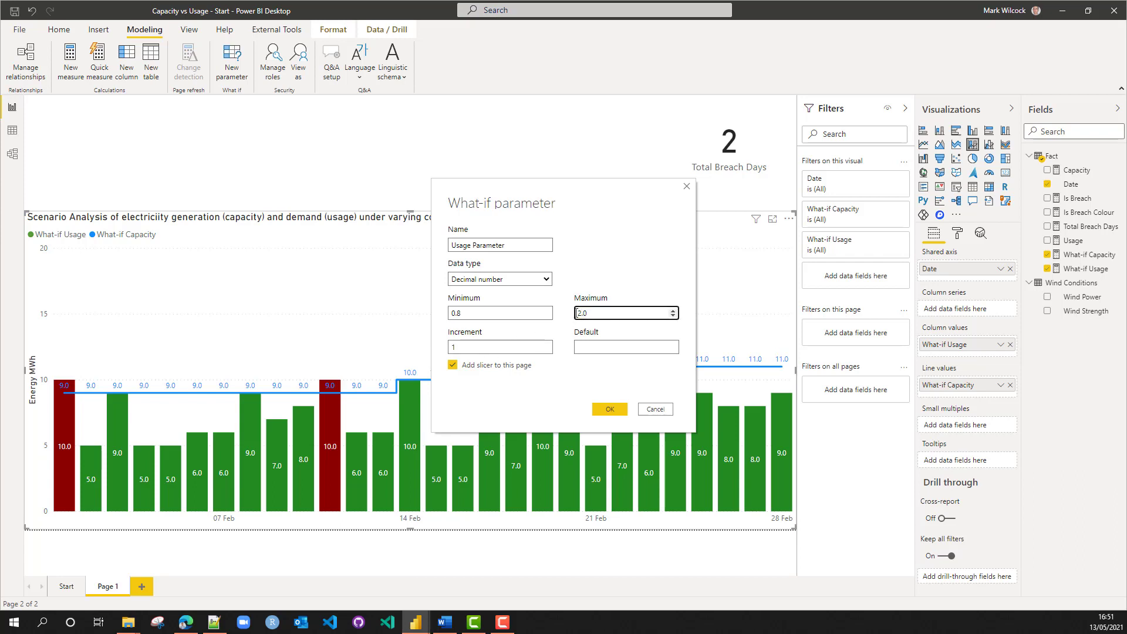
click(471, 348)
key(BackSpace)
text(0.2)
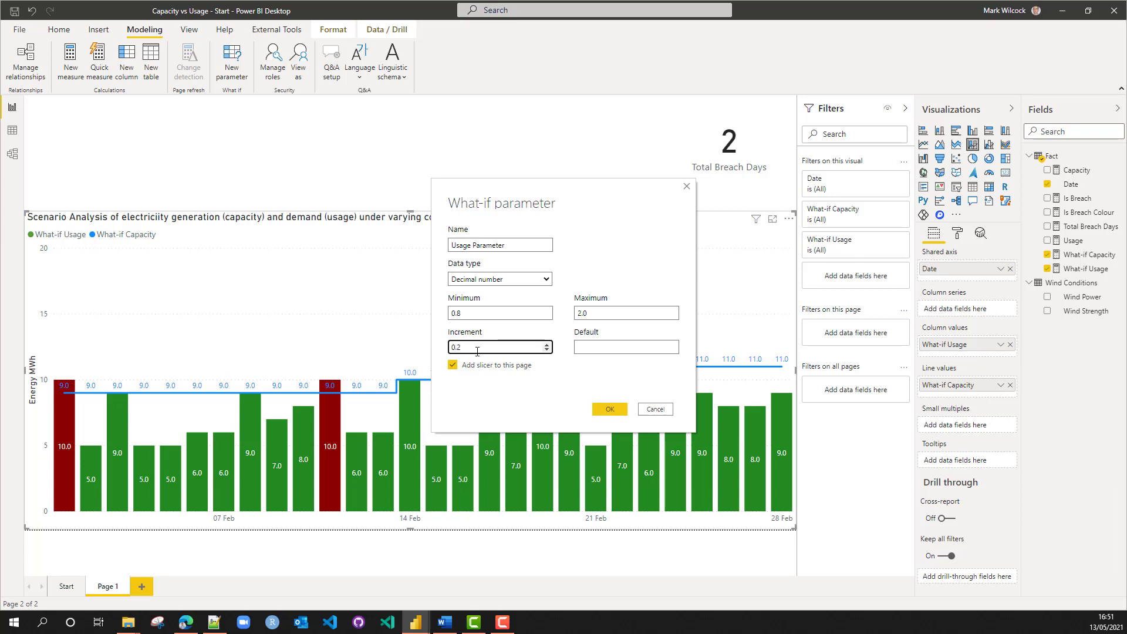
click(587, 344)
text(1.)
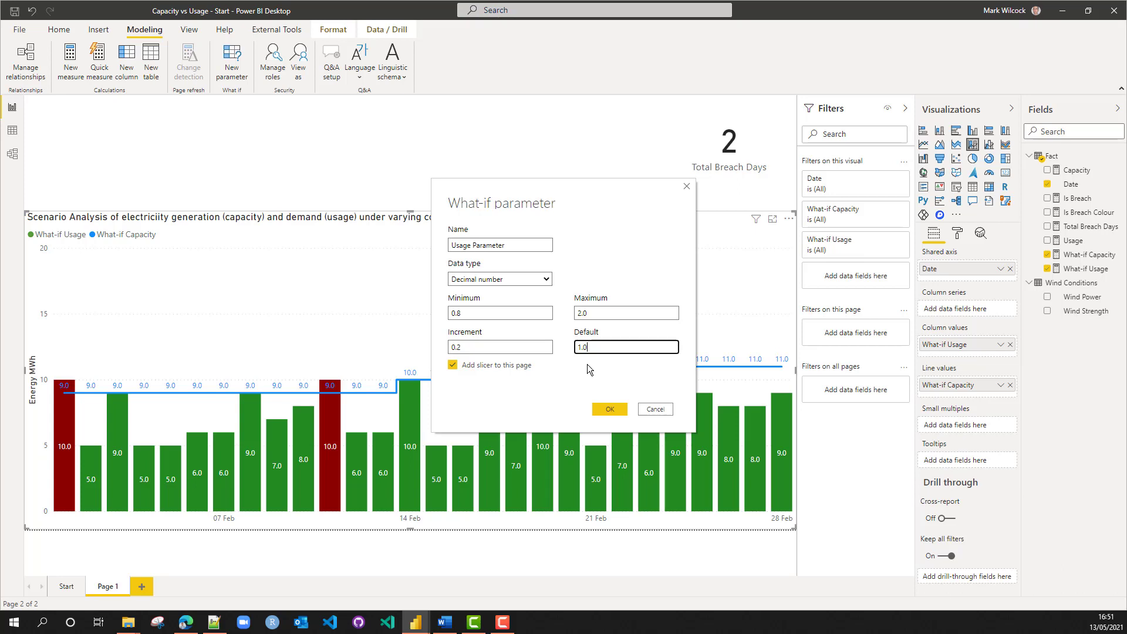
click(615, 412)
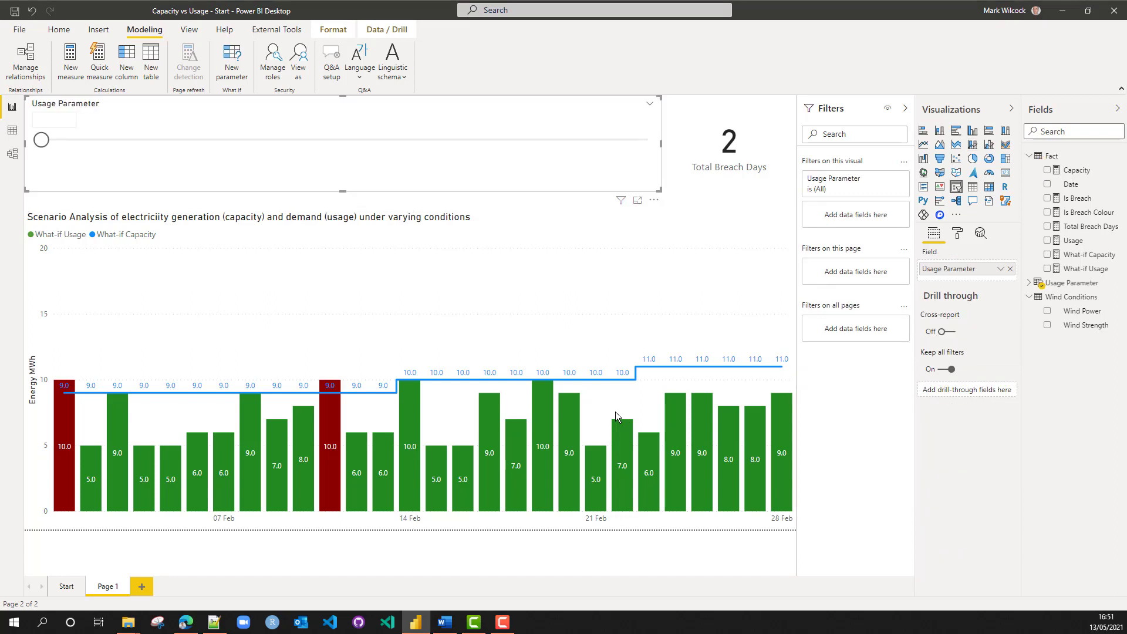
Set the Usage Parameter slider to 1.00 and inspect the table's GENERATESERIES formula starting at 0.8
drag(41, 139, 240, 139)
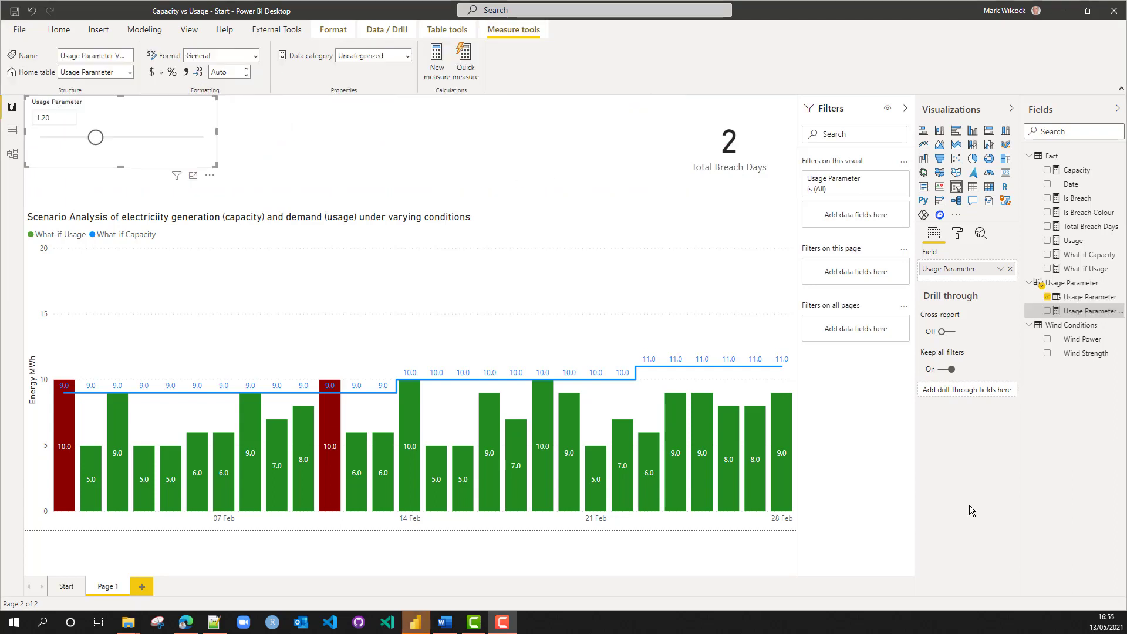
click(1069, 283)
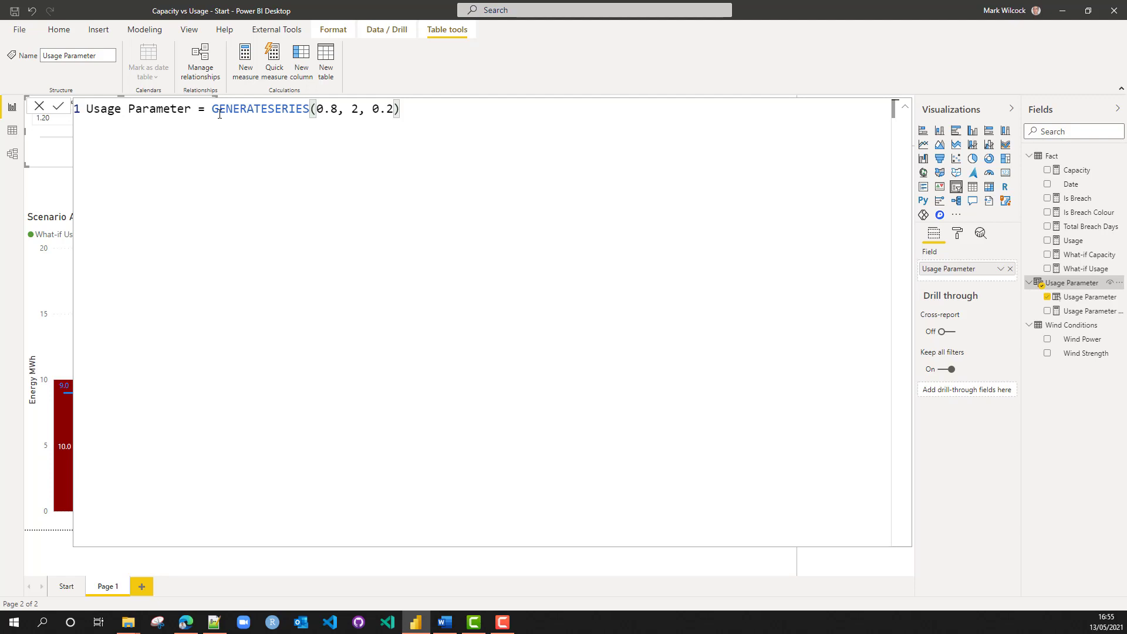
drag(210, 109, 310, 109)
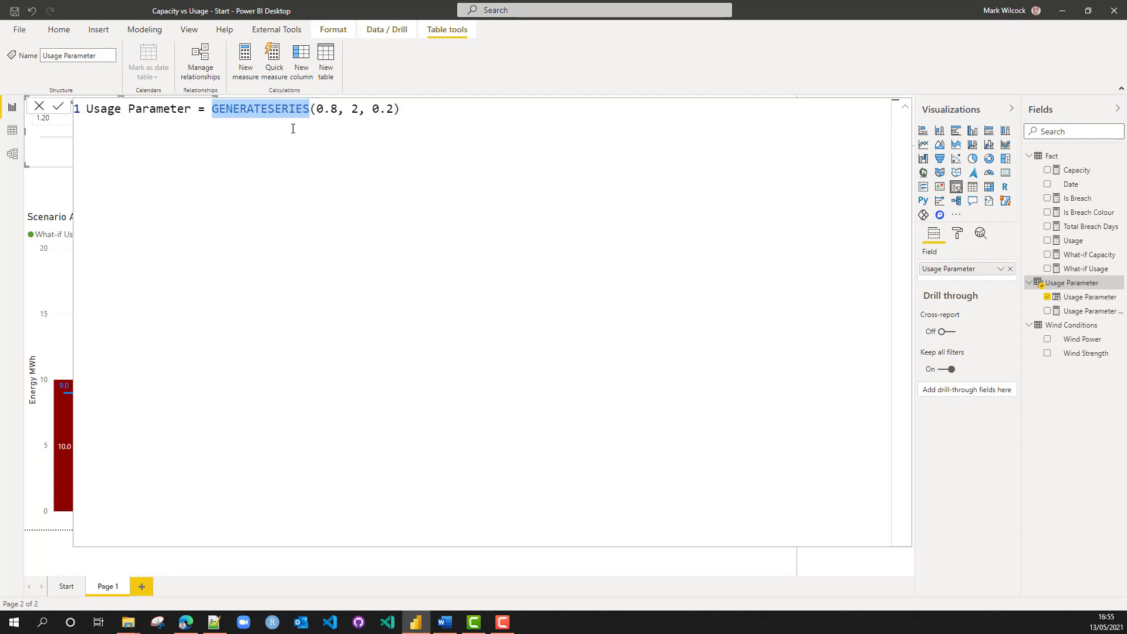
click(322, 115)
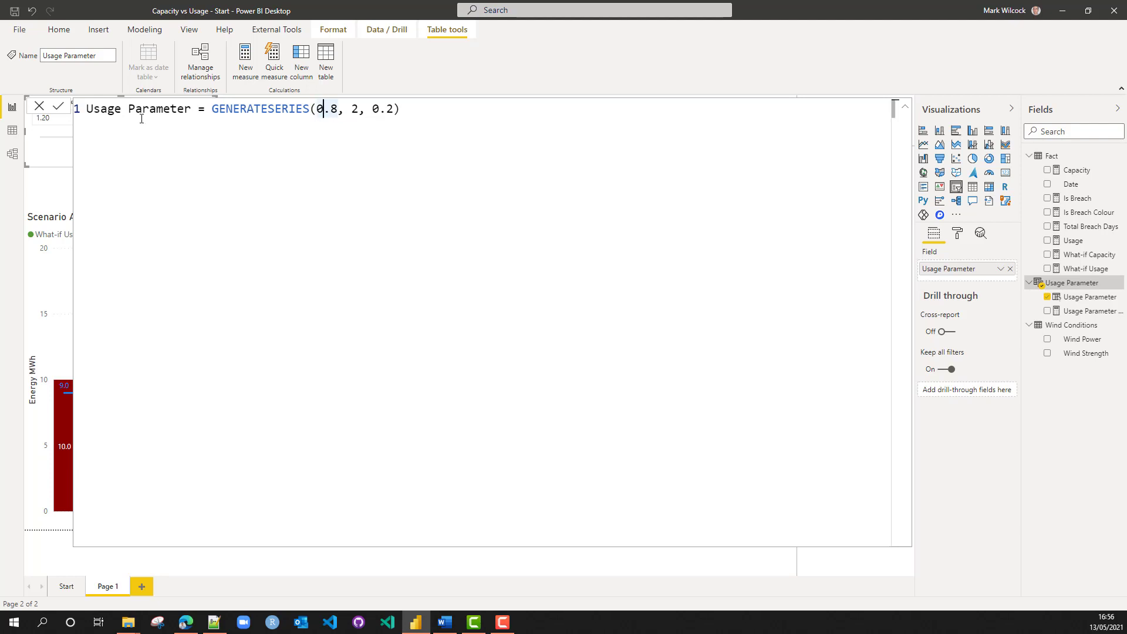
View the Usage Parameter table's rows, then return to the report and show the Usage Parameter Value measure
click(14, 133)
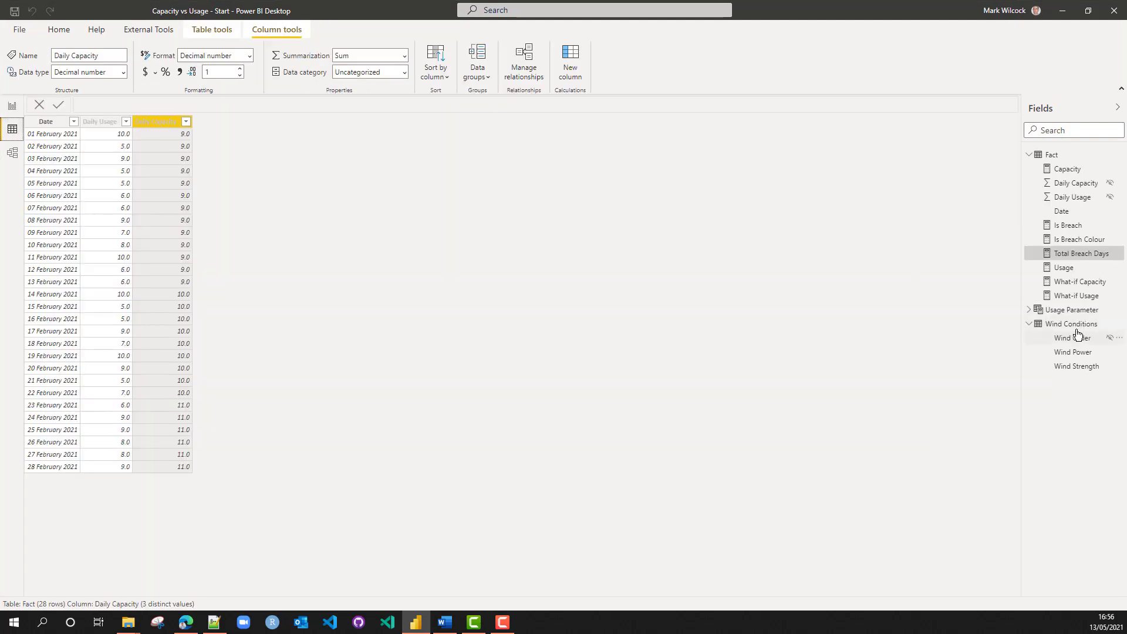
click(1070, 310)
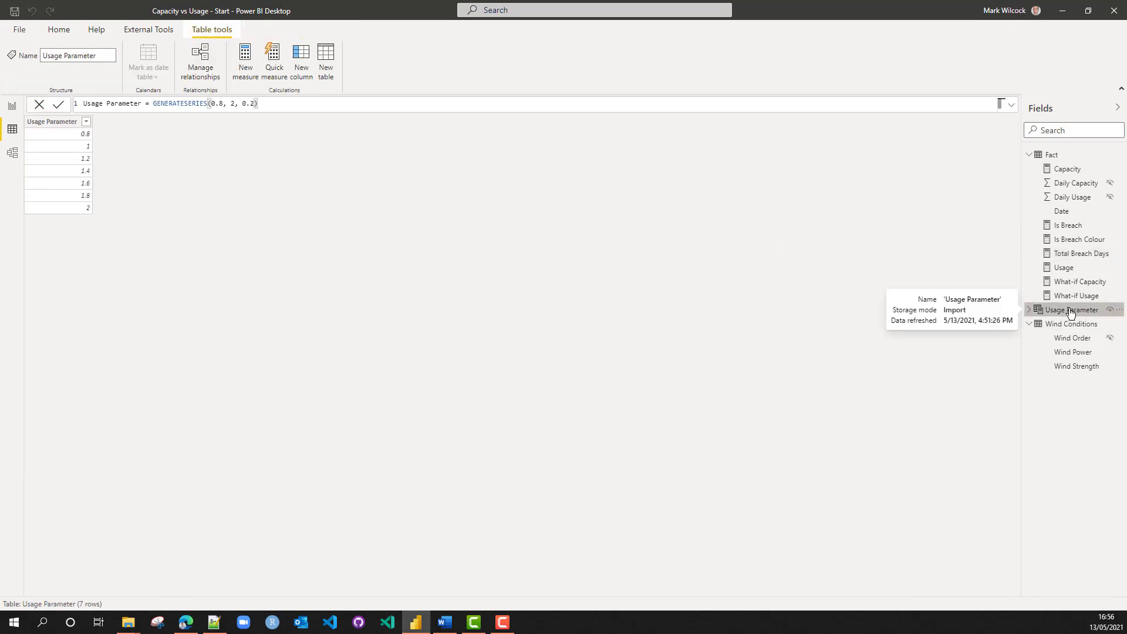
click(12, 106)
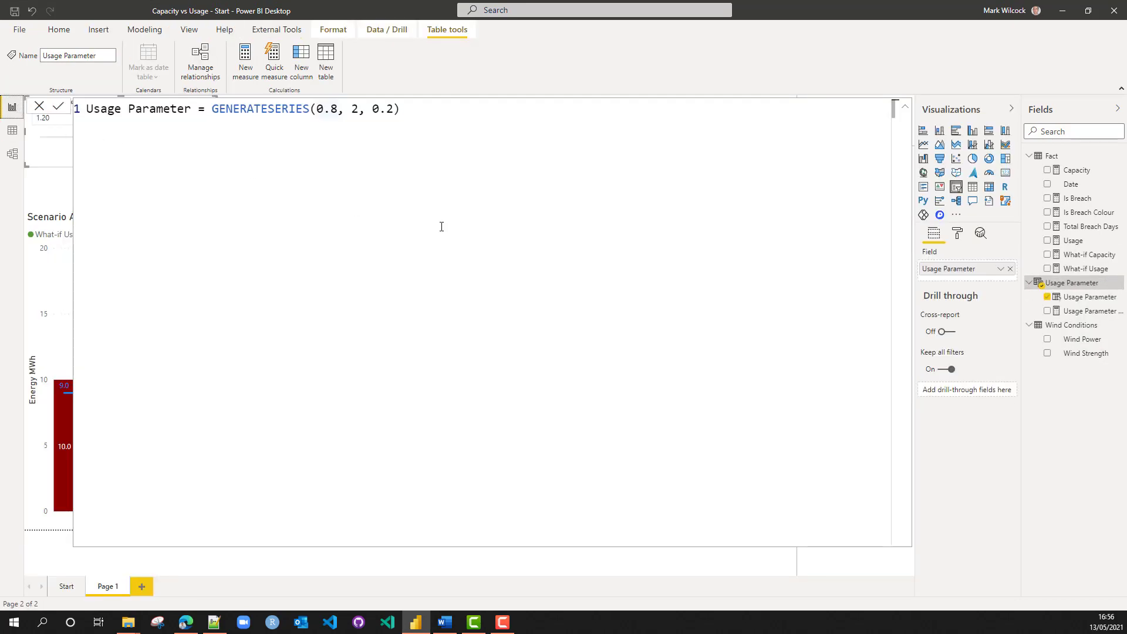
click(1079, 318)
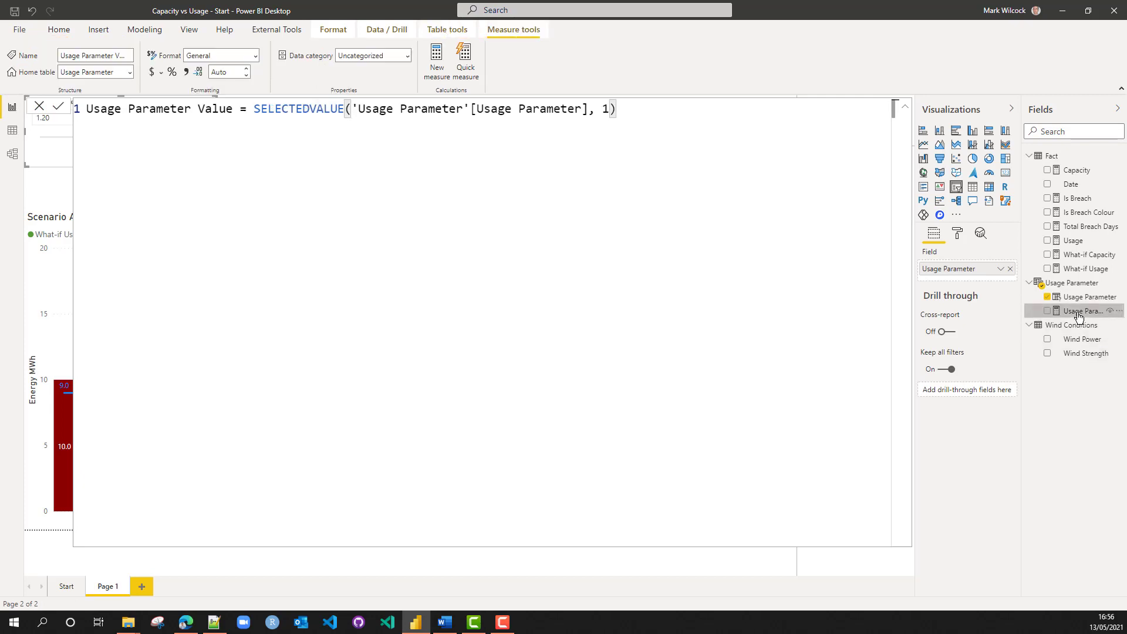
Examine SELECTEDVALUE and its default 1 in the formula, then move the Usage Parameter slider to 1.60
click(299, 108)
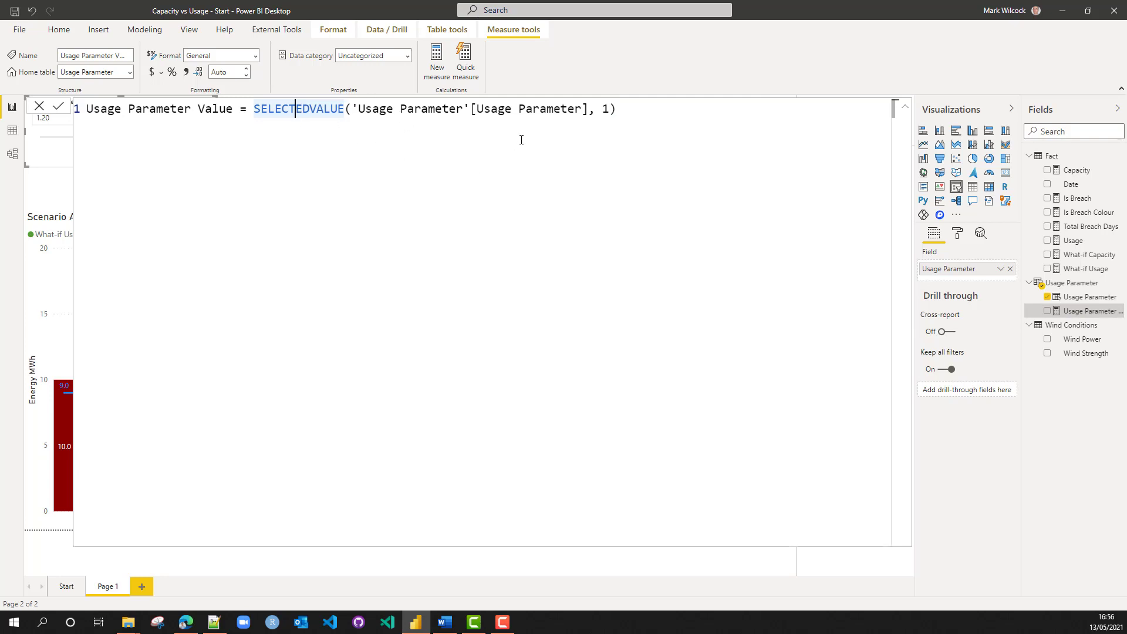
click(596, 113)
key(shift+Right)
key(shift+Right)
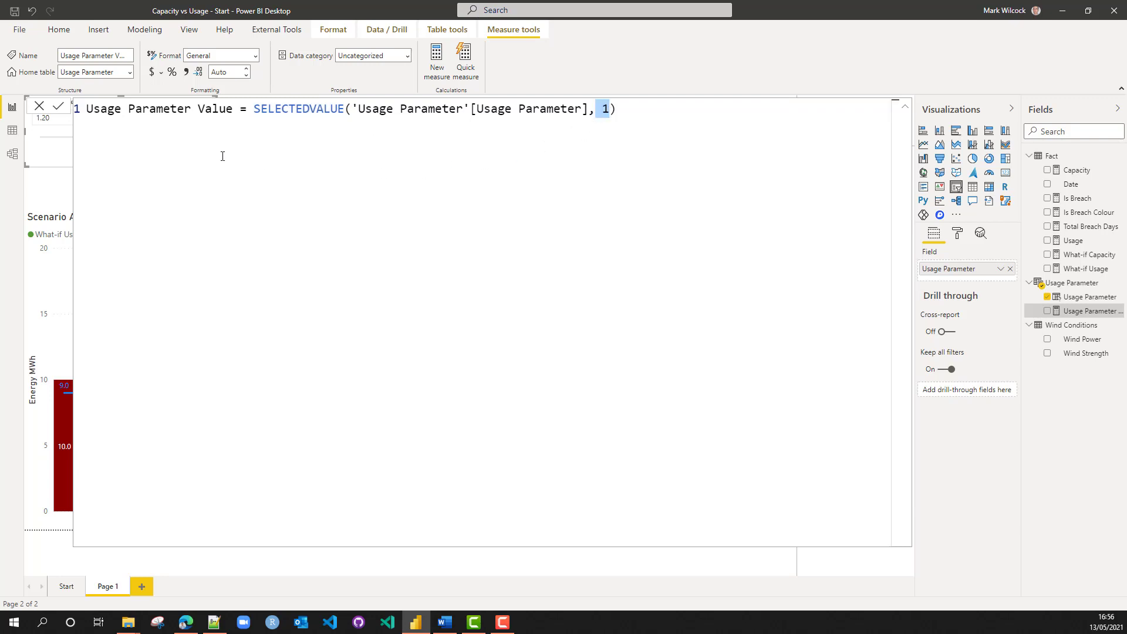
click(39, 105)
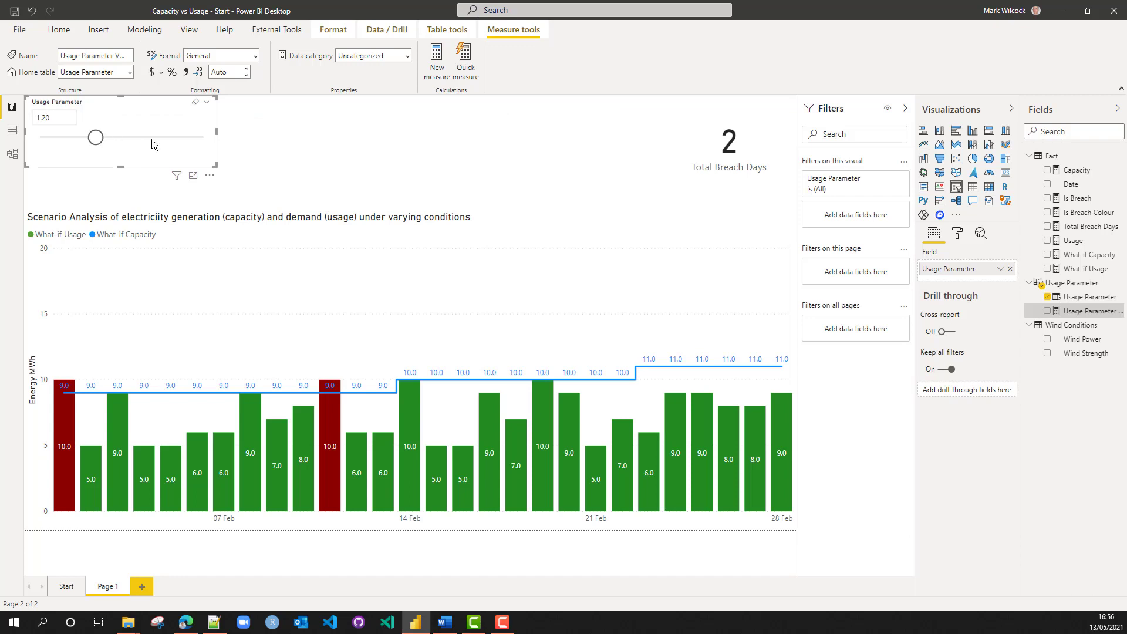
drag(96, 137, 137, 142)
Add a Usage Parameter Value card beside the slider and test it by sliding to 1.60
click(285, 117)
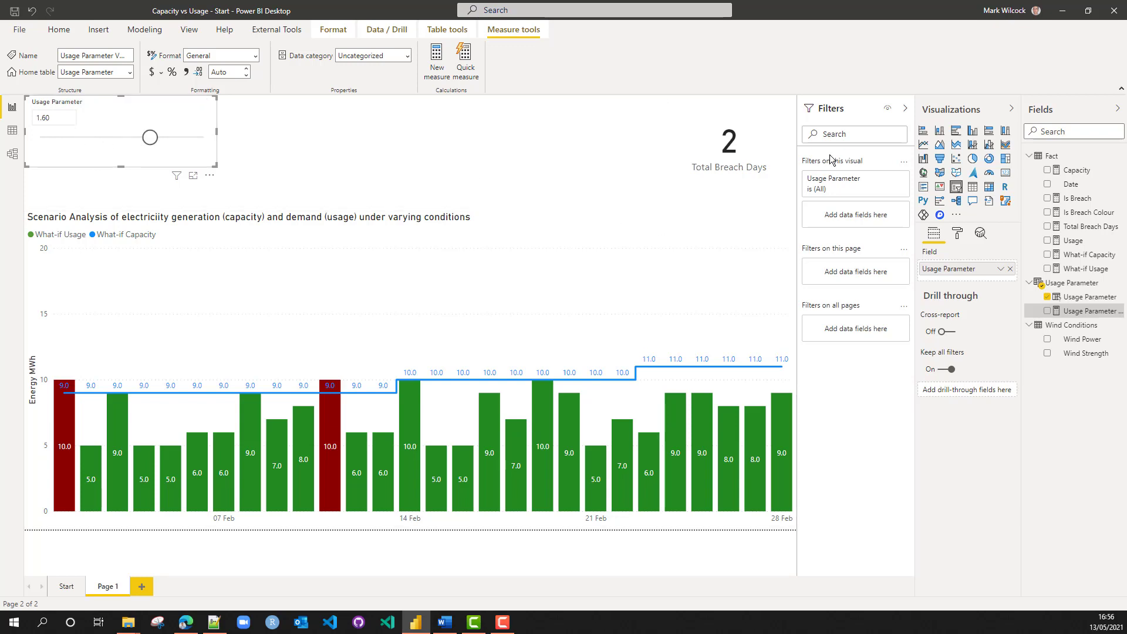
click(1006, 174)
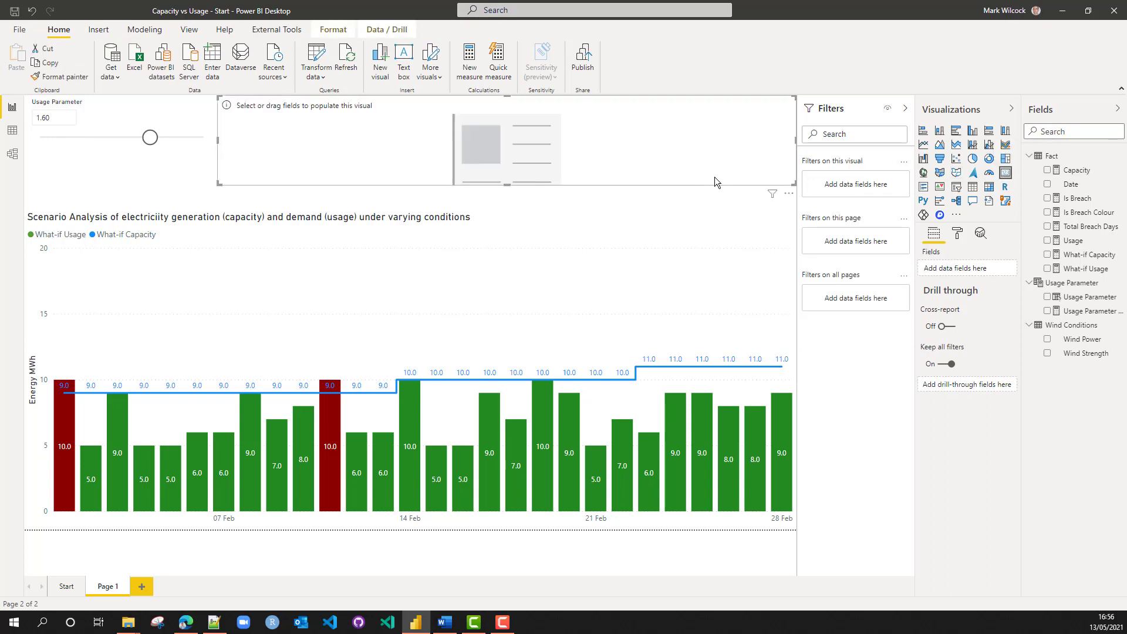
drag(795, 184, 368, 175)
drag(1074, 315, 332, 141)
drag(150, 137, 125, 142)
click(97, 136)
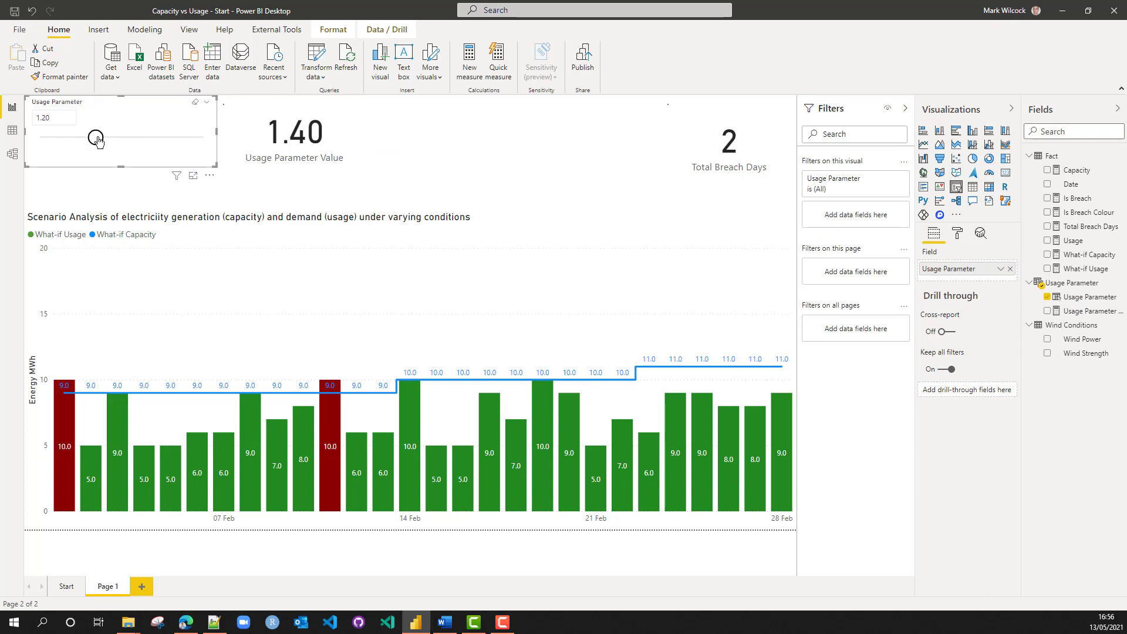
drag(97, 137, 148, 140)
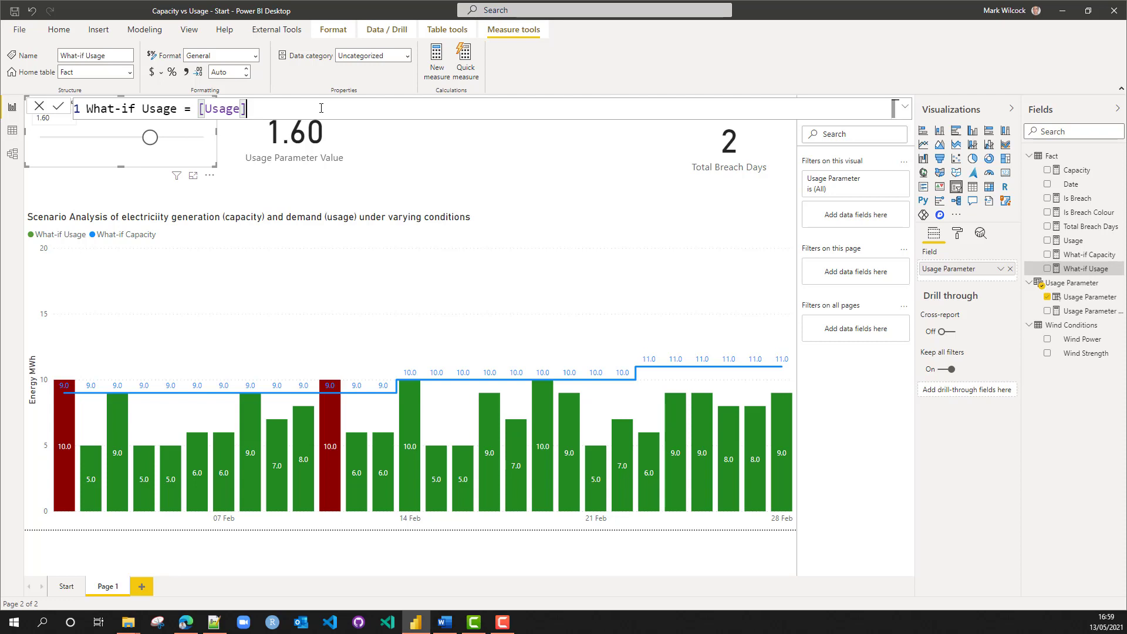
Change What-if Usage to [Usage] * [Usage Parameter Value] and test the slider at 1.40
text(* [usag)
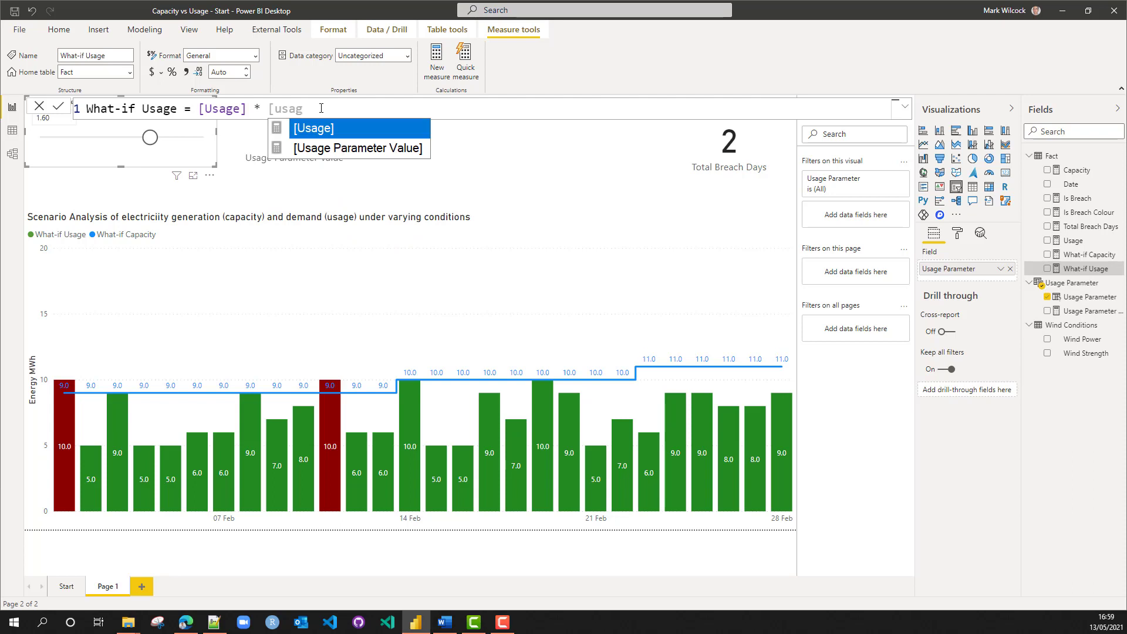
key(Down)
key(Tab)
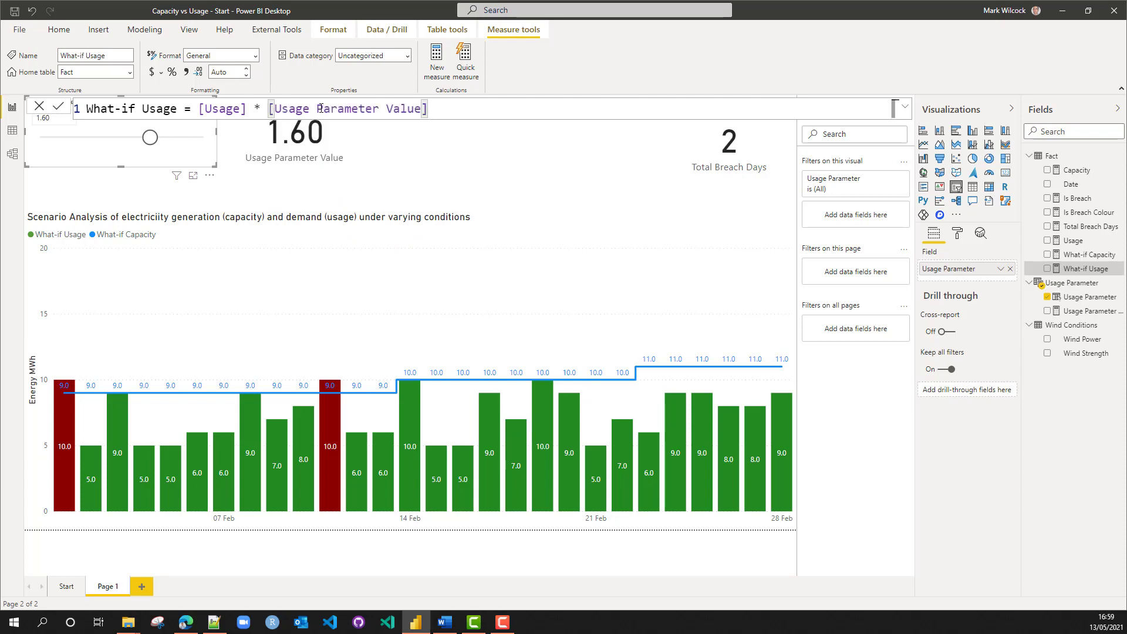
click(58, 106)
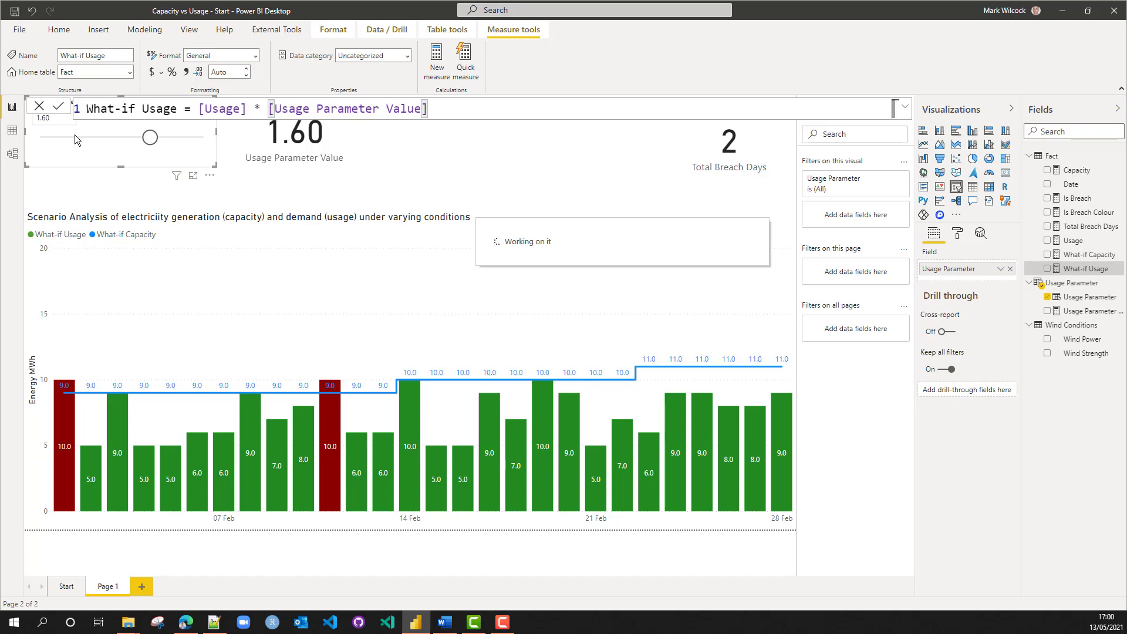
click(150, 139)
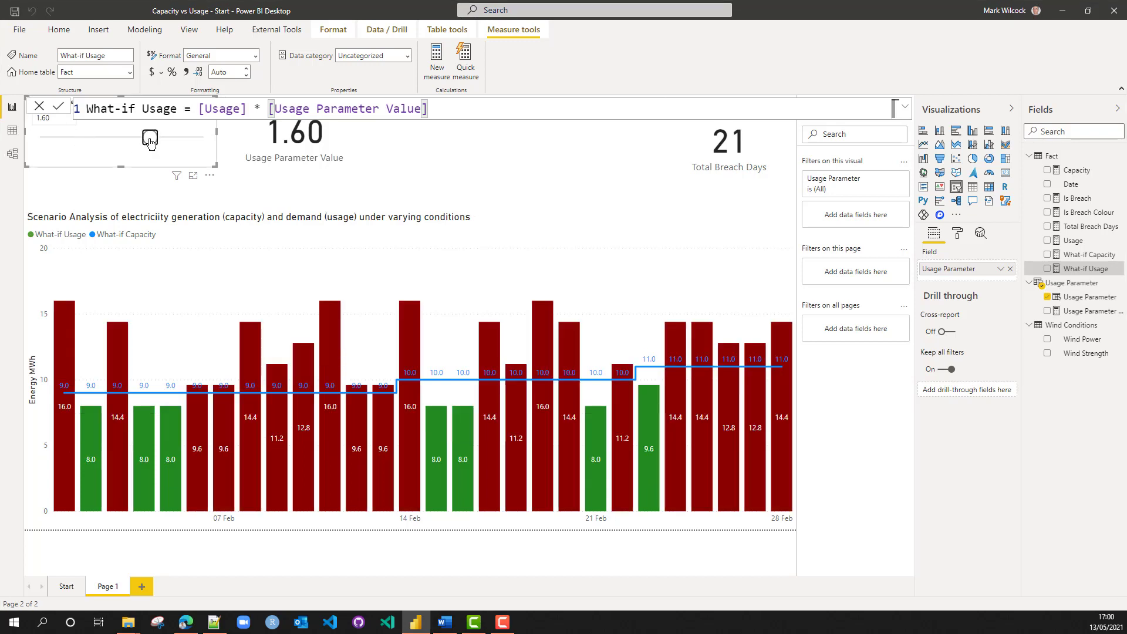
drag(150, 141, 41, 137)
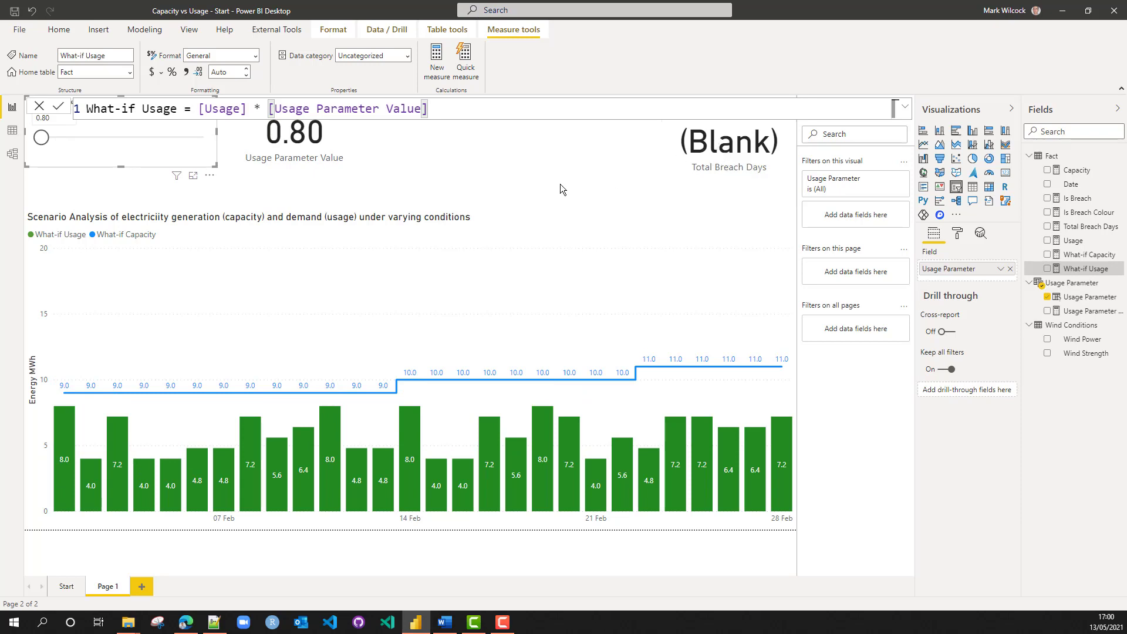
In Total Breach Days, put the COUNTROWS expression into a 'VAR breaches =' variable
click(1090, 226)
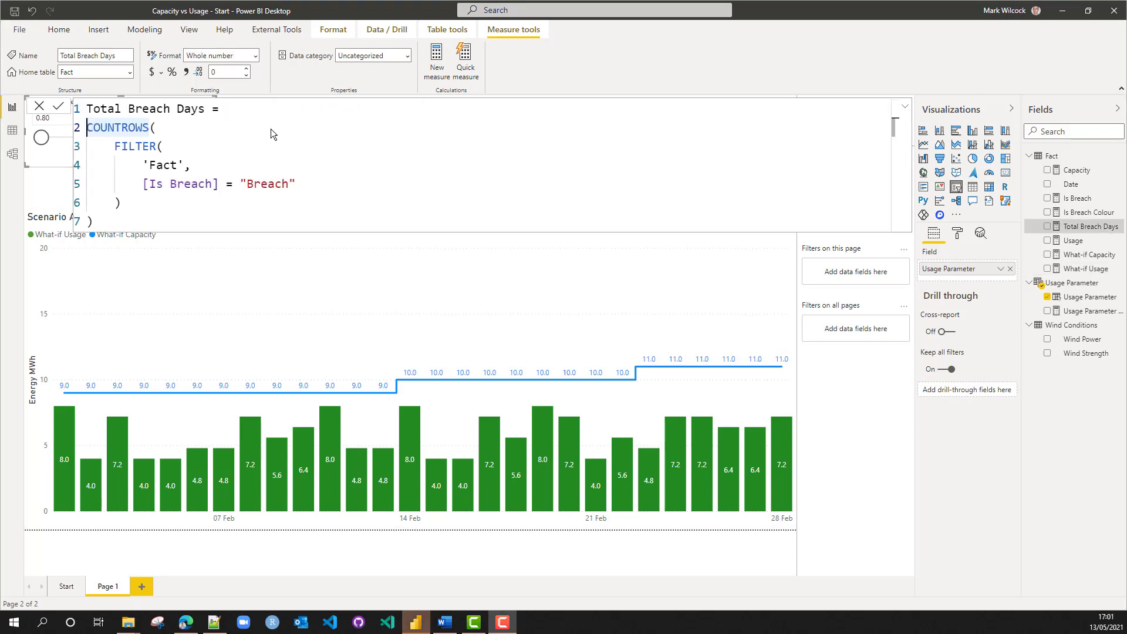
click(270, 128)
key(Home)
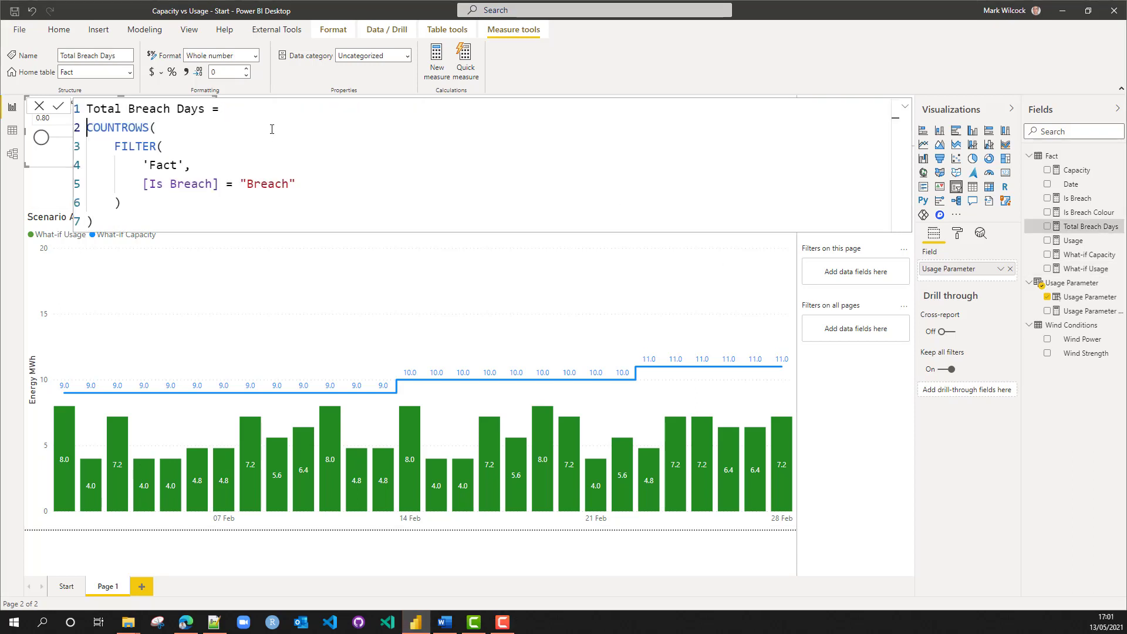
key(shift+Return)
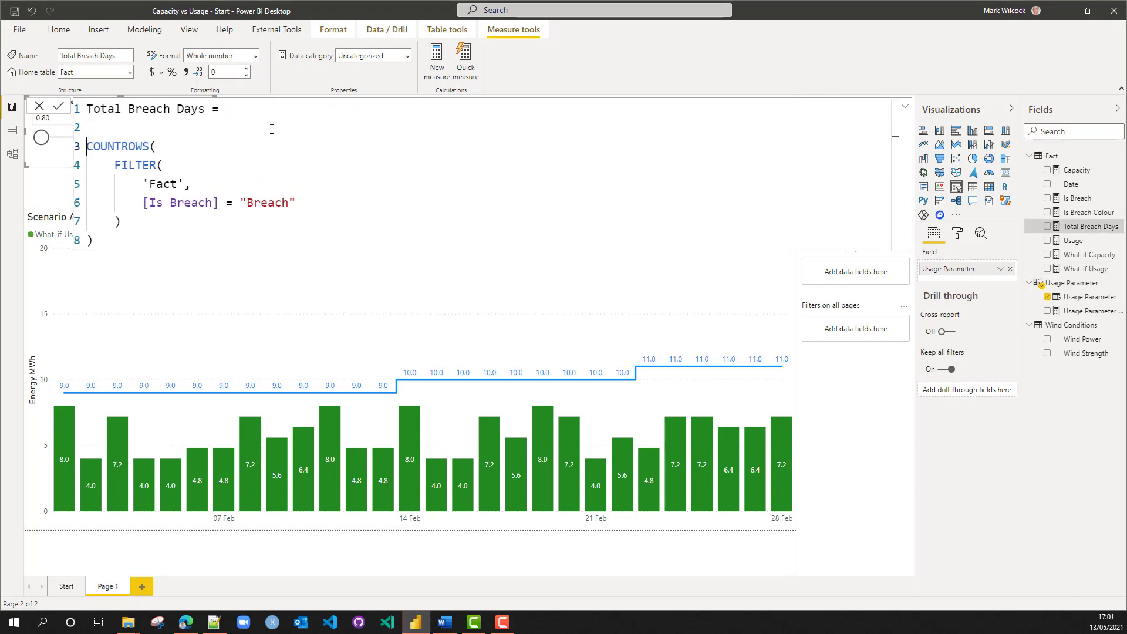
key(Up)
text(VAR )
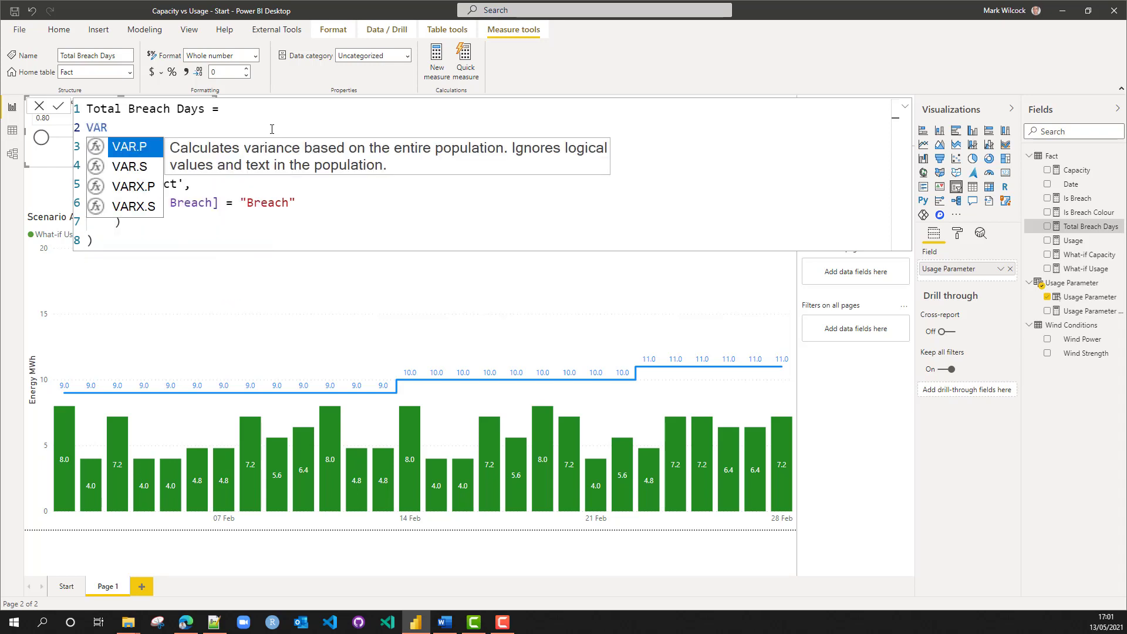
text(br)
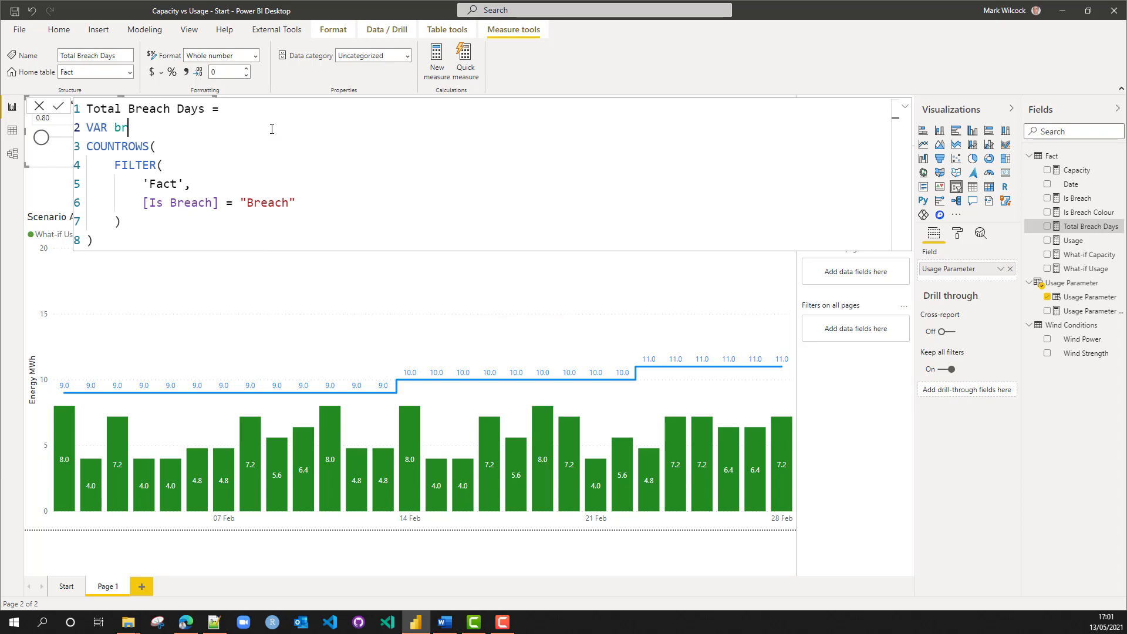
text(eaches =)
Add RETURN IF(ISBLANK(breaches), 0, breaches) and commit the Total Breach Days formula
click(166, 241)
key(shift+Return)
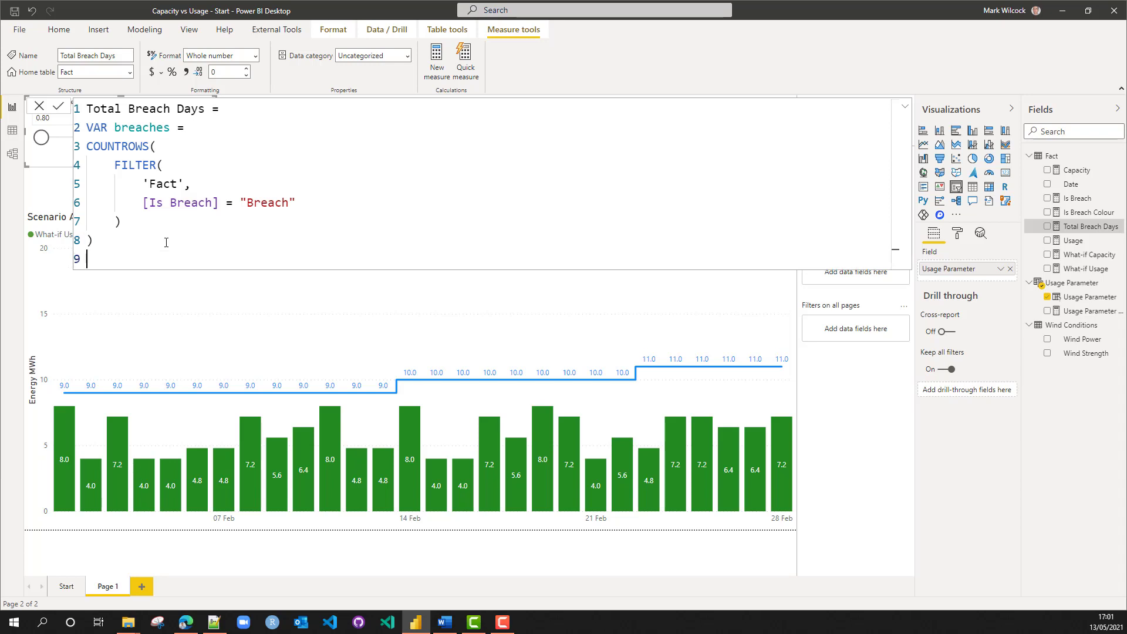
text(RETURN IF)
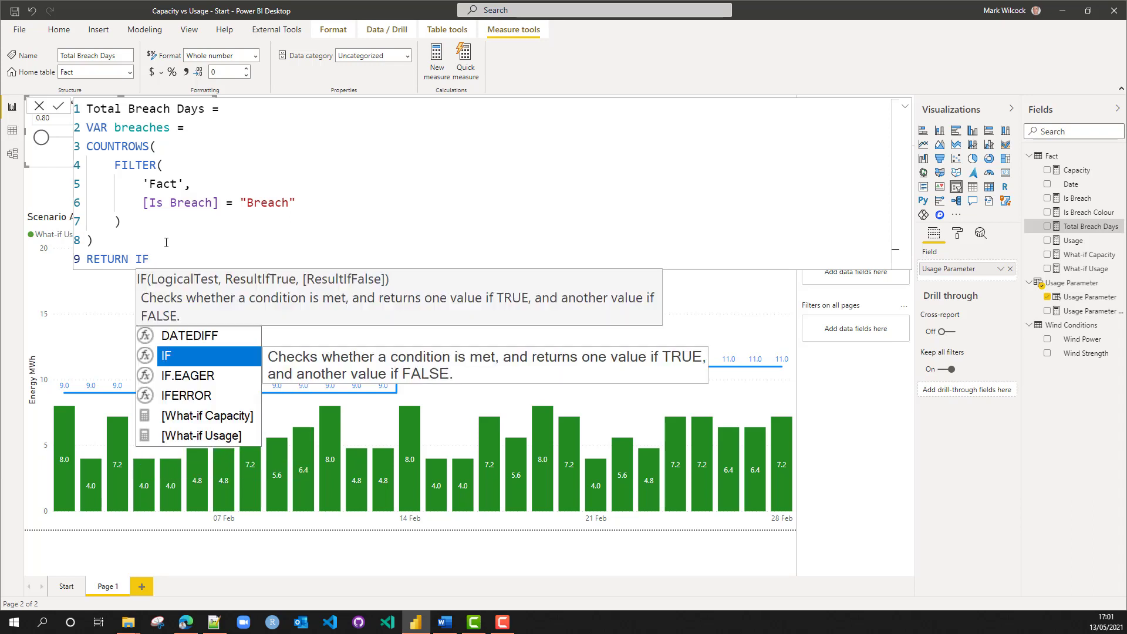
text((breaches)
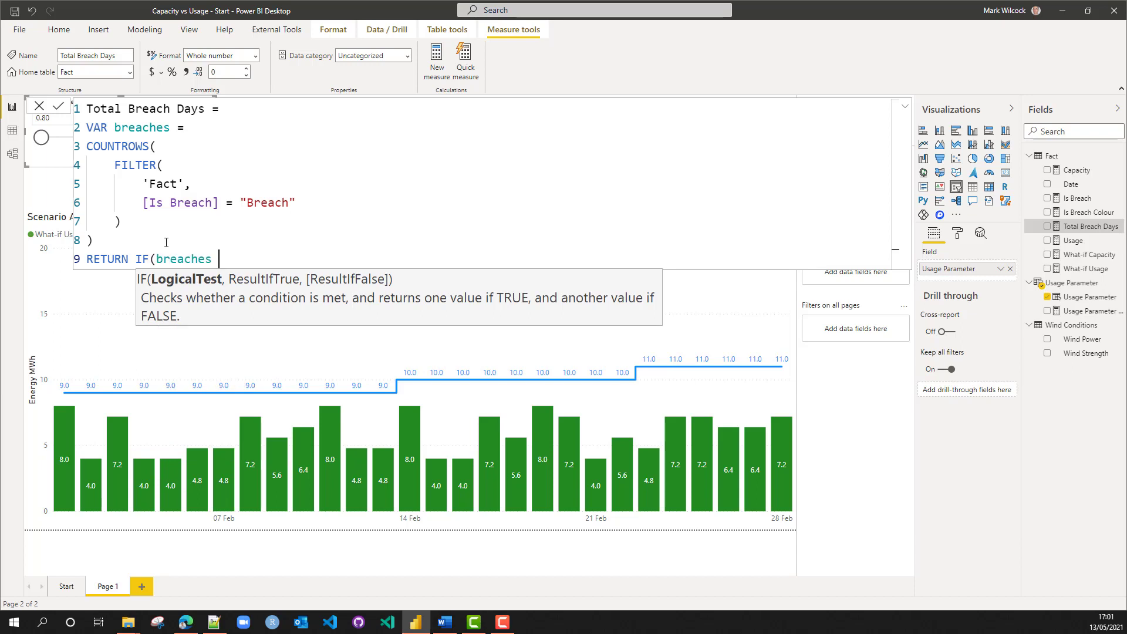
key(Left)
key(Left)
key(Left)
key(Left)
key(Left)
key(Left)
key(Left)
key(Left)
text(ISBLANK()
key(End)
text(), 0)
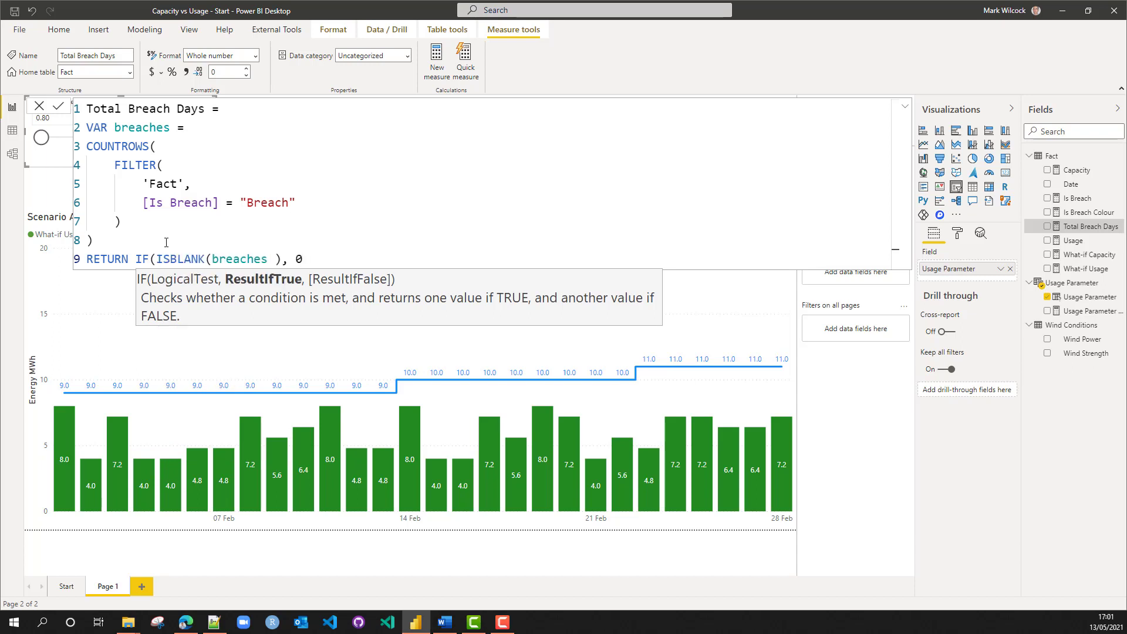
text(, BREACH)
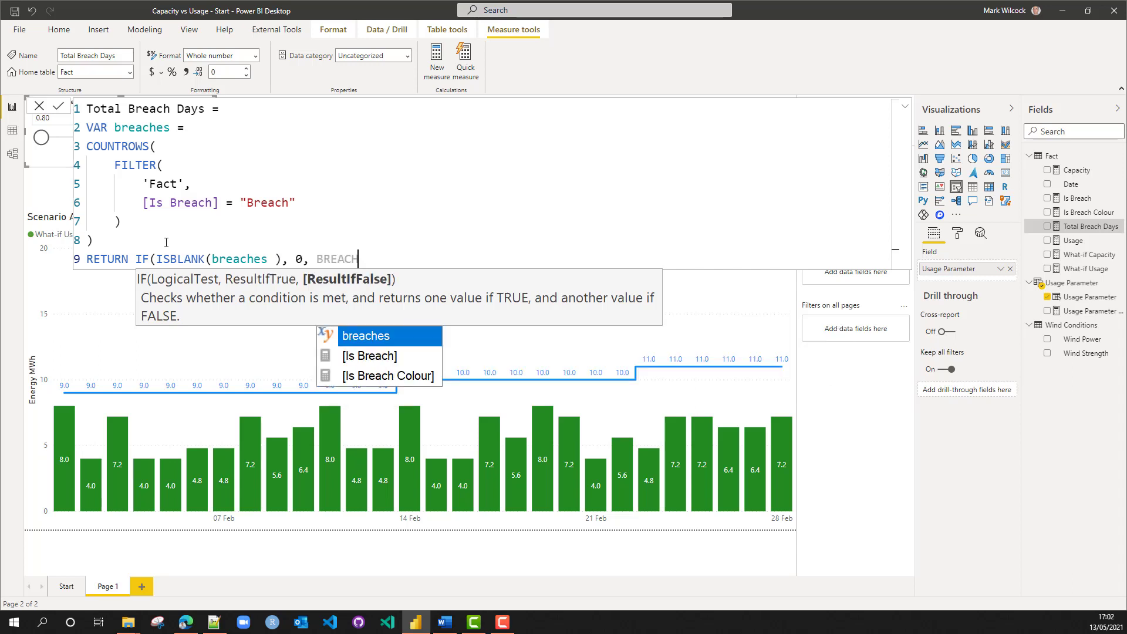
key(Tab)
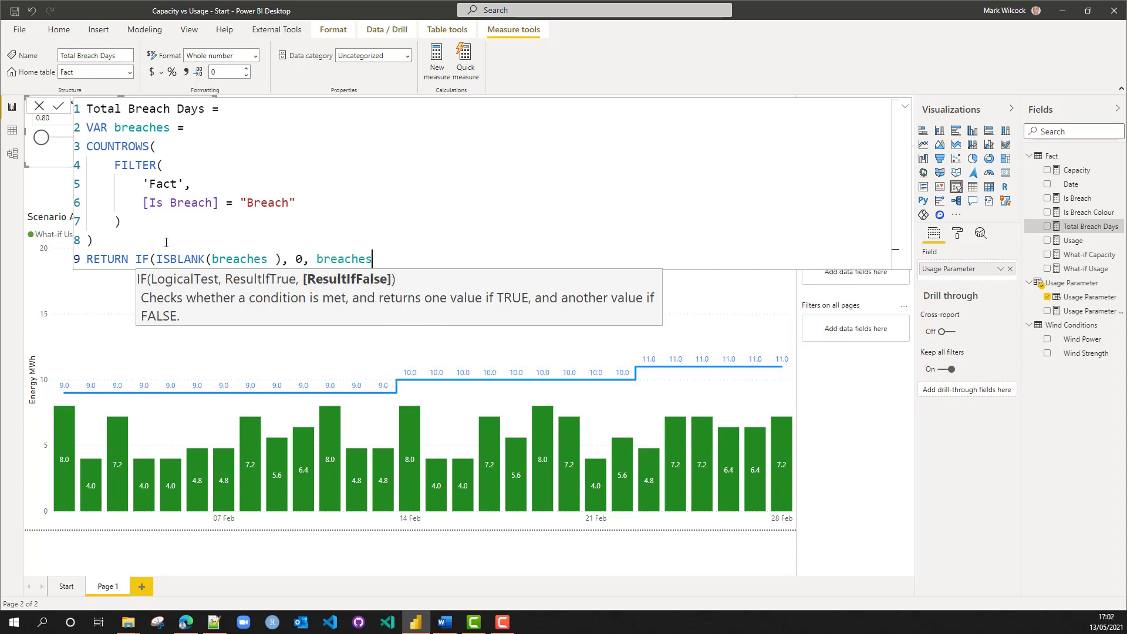
text())
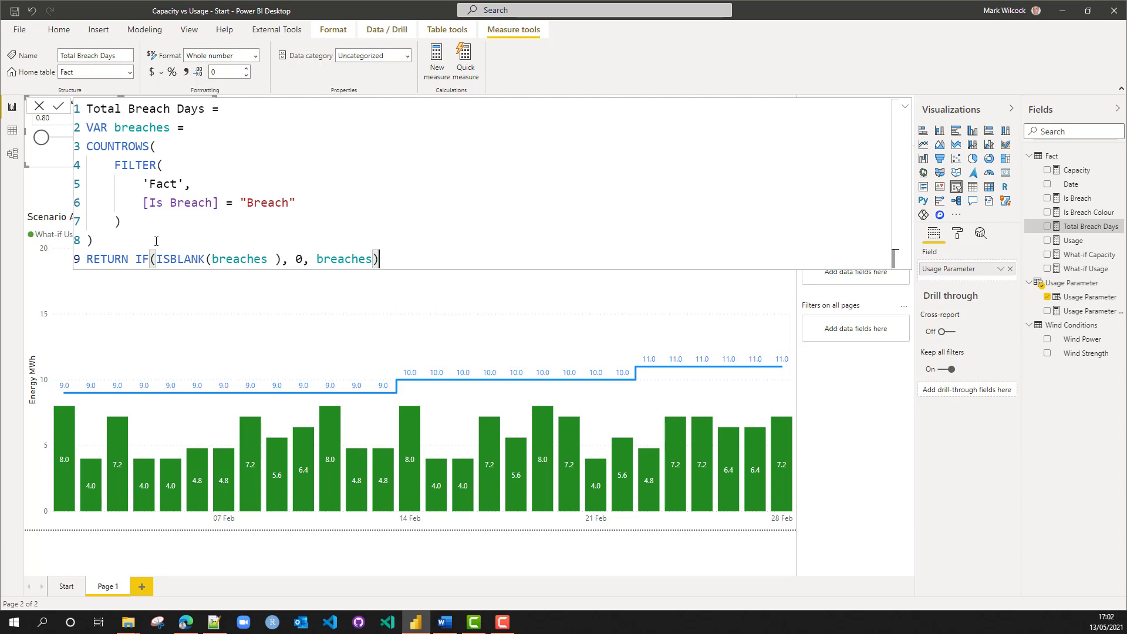
click(59, 107)
click(39, 108)
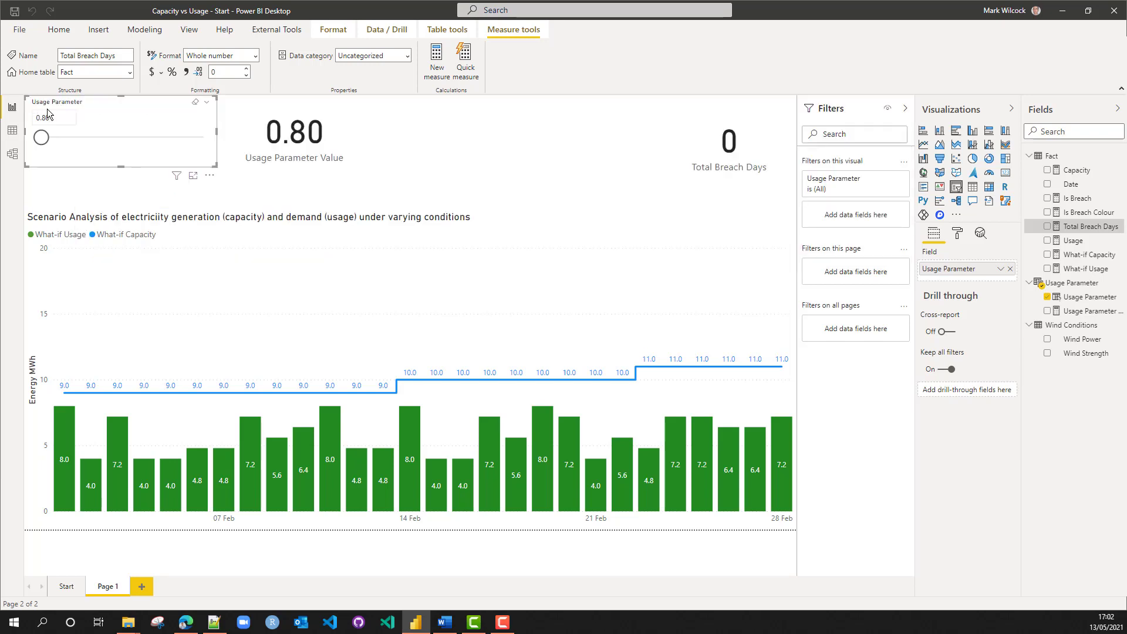
Test the breach count at low usage values, then select the Wind Conditions table
drag(50, 136, 52, 141)
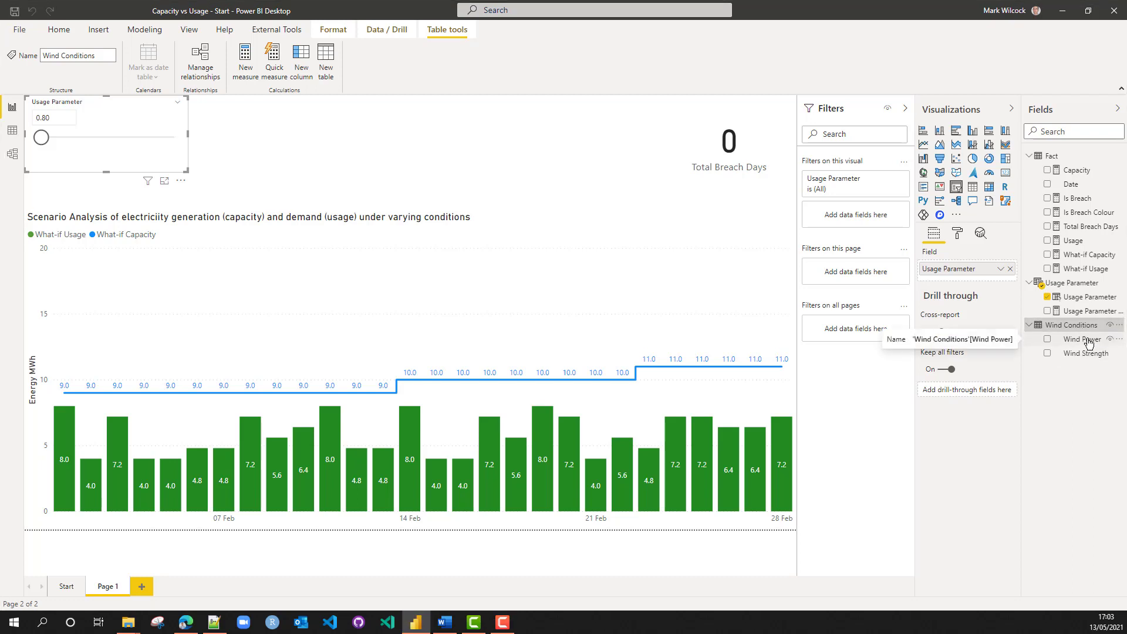
click(1083, 312)
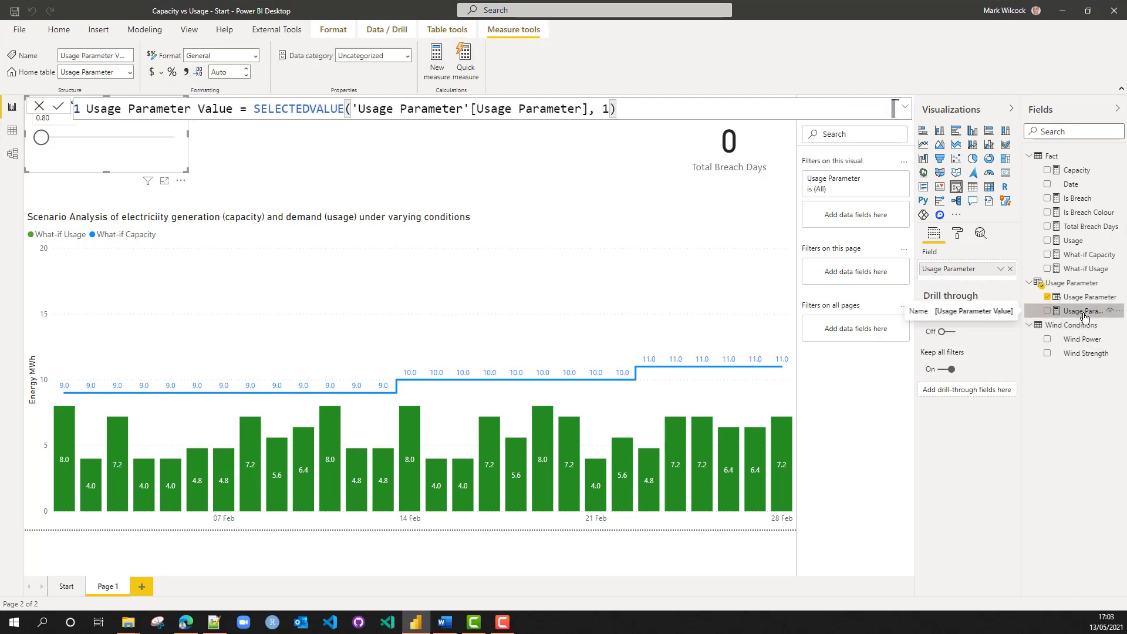
click(1080, 325)
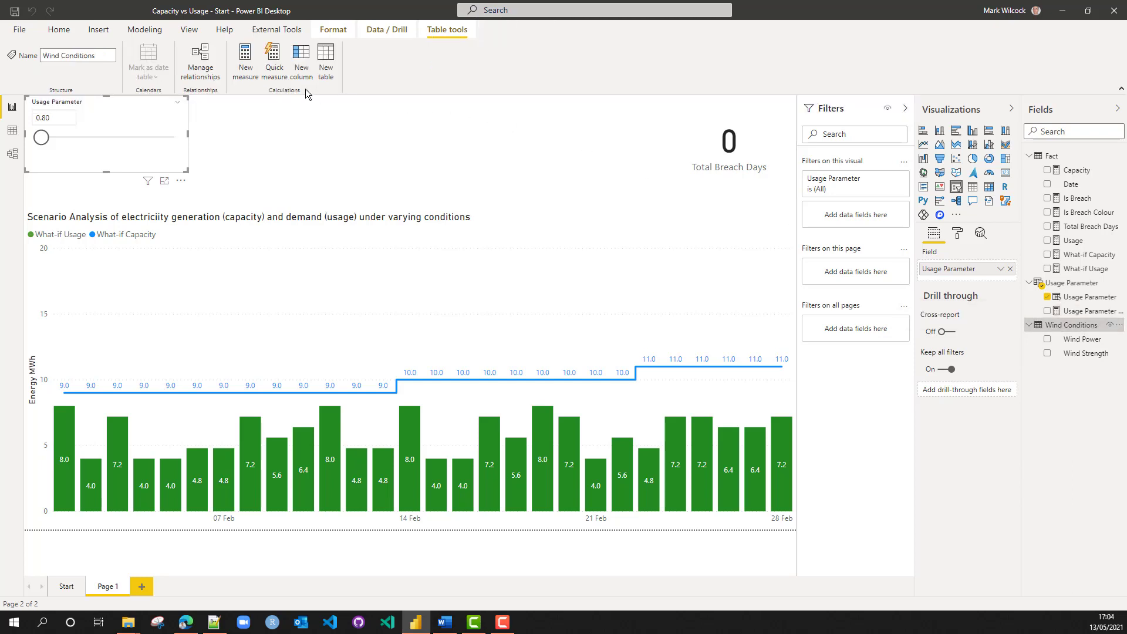
Create a Wind Conditions measure named Selected Wind Power using SELECTEDVALUE
click(245, 62)
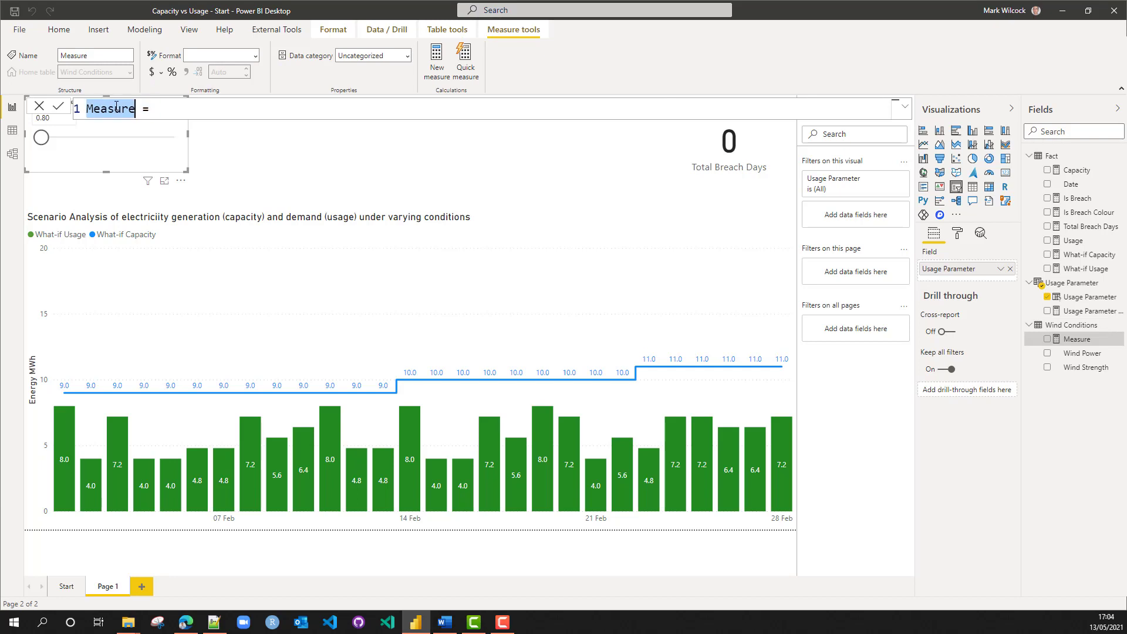
text(Selected Wind Power =)
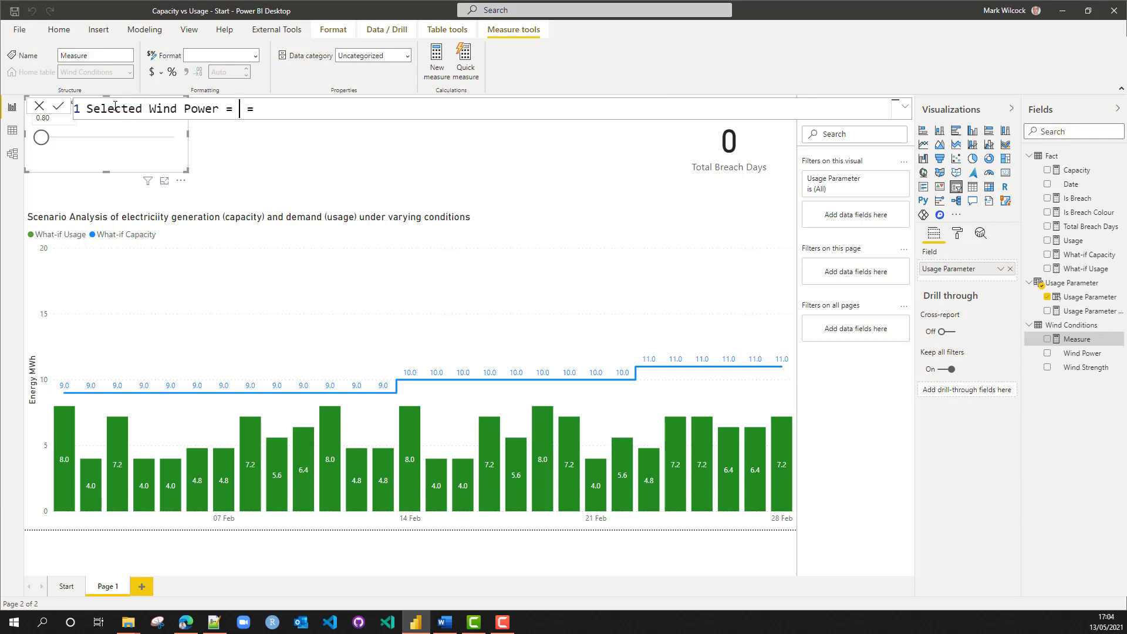
key(Delete)
key(Delete)
text(select)
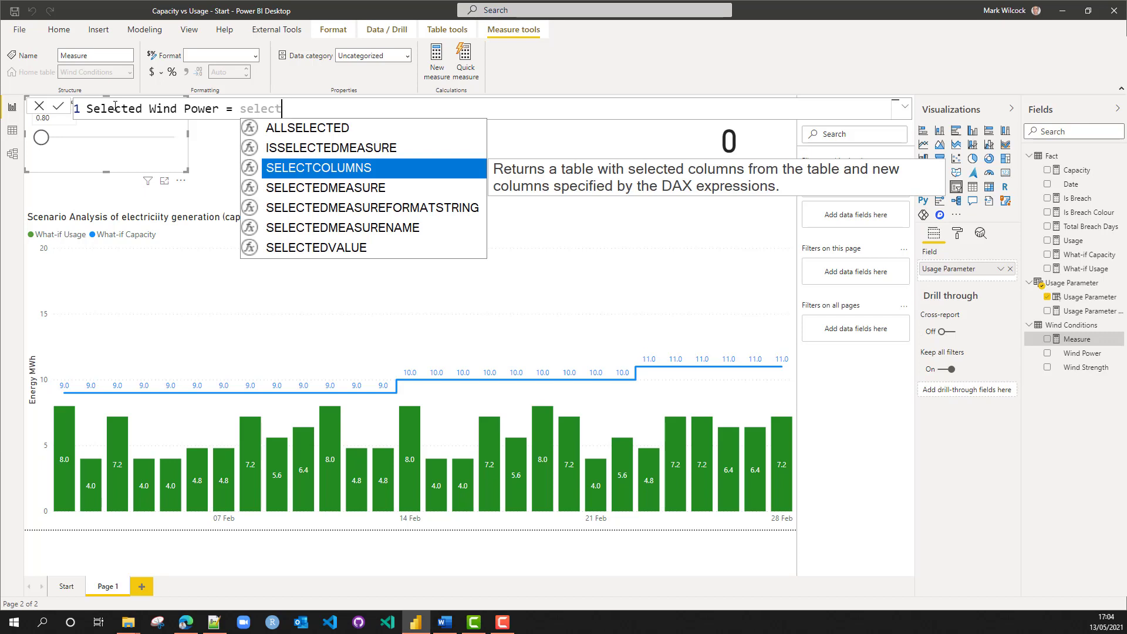
key(Down)
key(Down)
key(Down)
key(Down)
key(Tab)
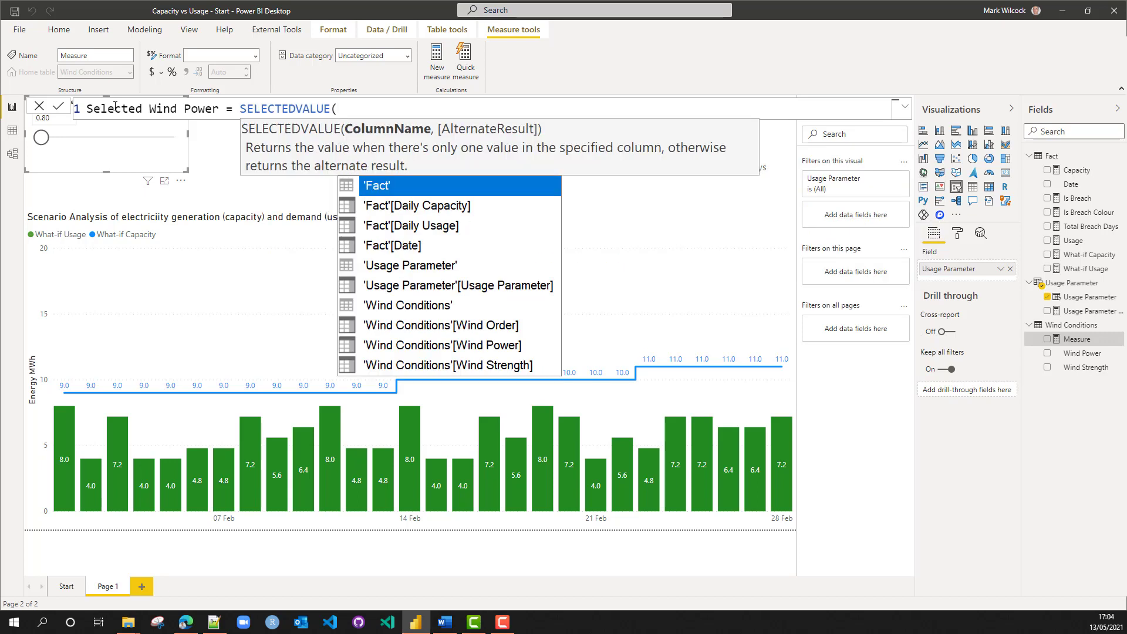
text(()
key(BackSpace)
Complete it as SELECTEDVALUE('Wind Conditions'[Wind Power], 0) and commit the measure
text(win)
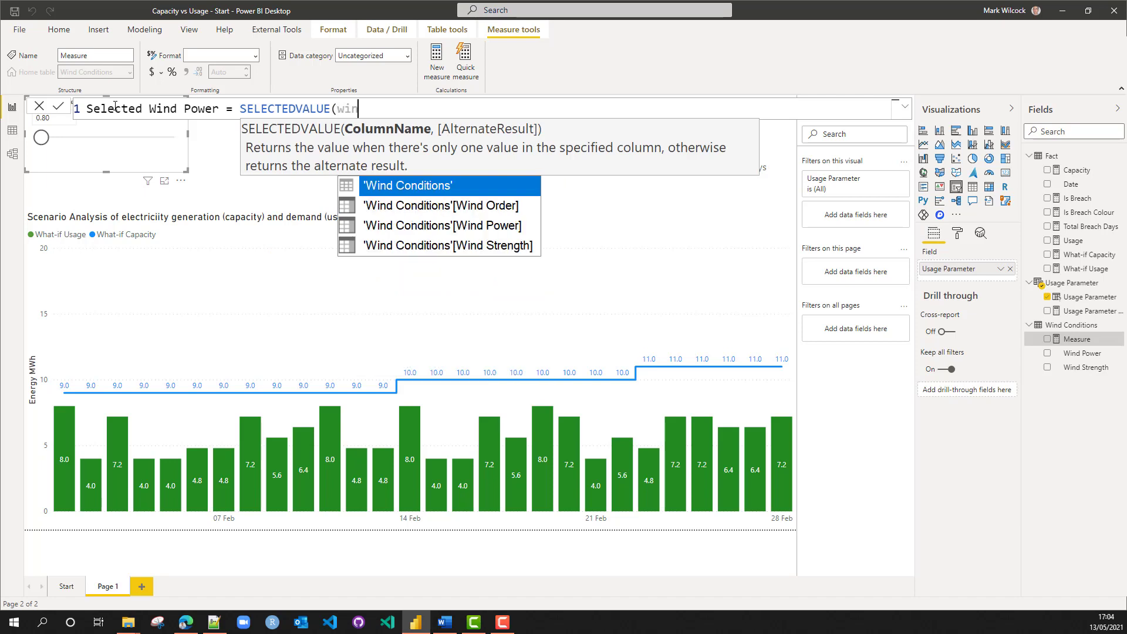
key(Down)
key(Down)
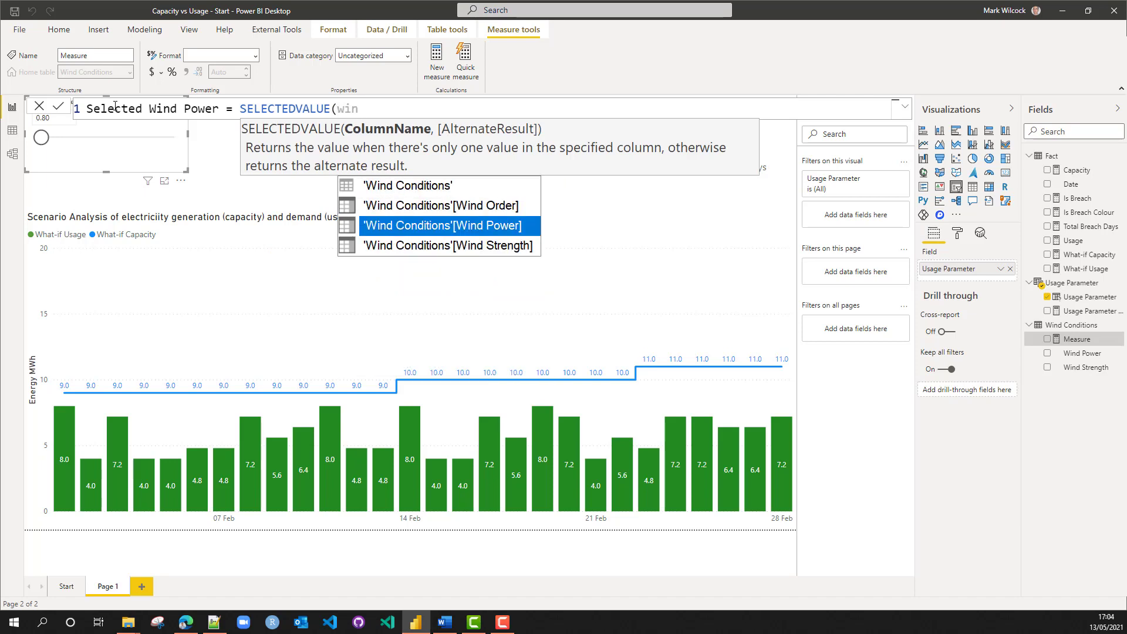
key(Tab)
text(0))
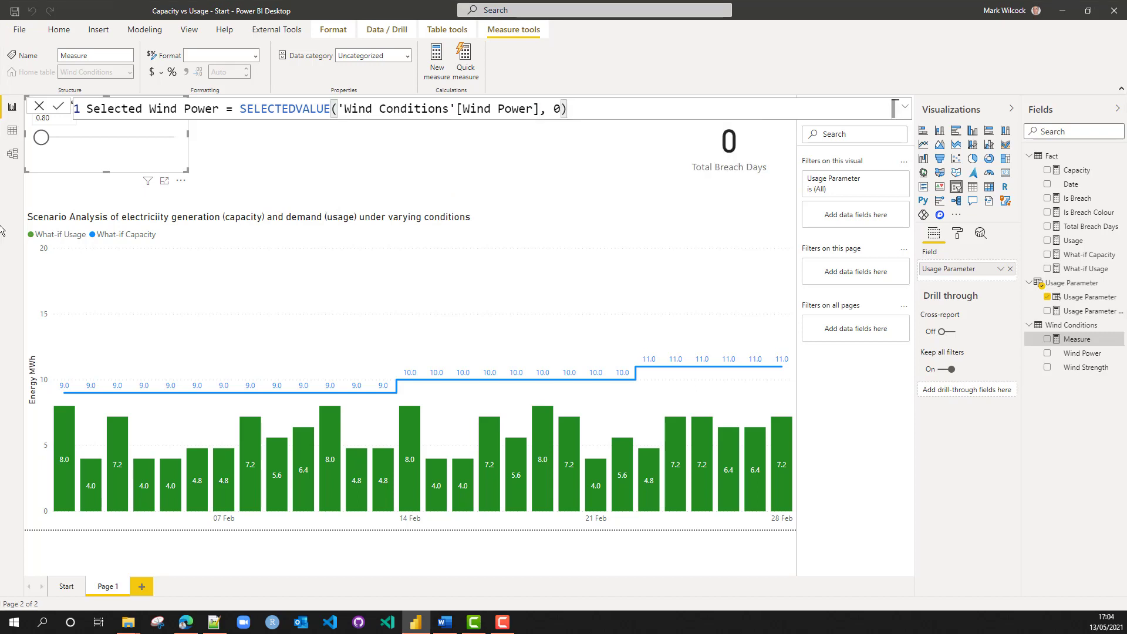
key(Return)
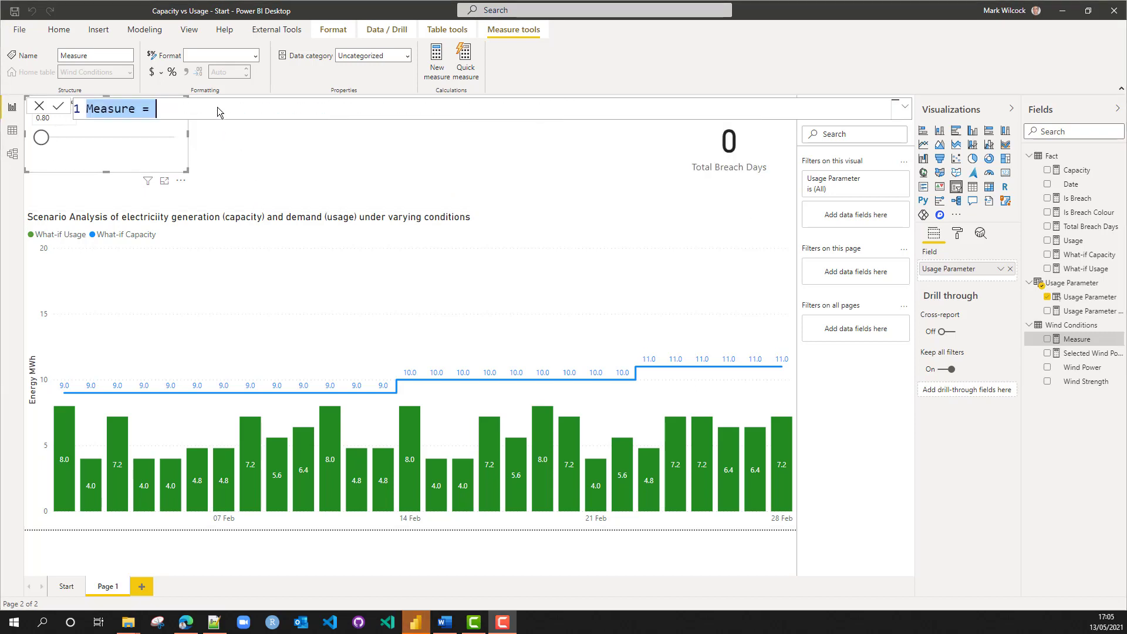
click(195, 111)
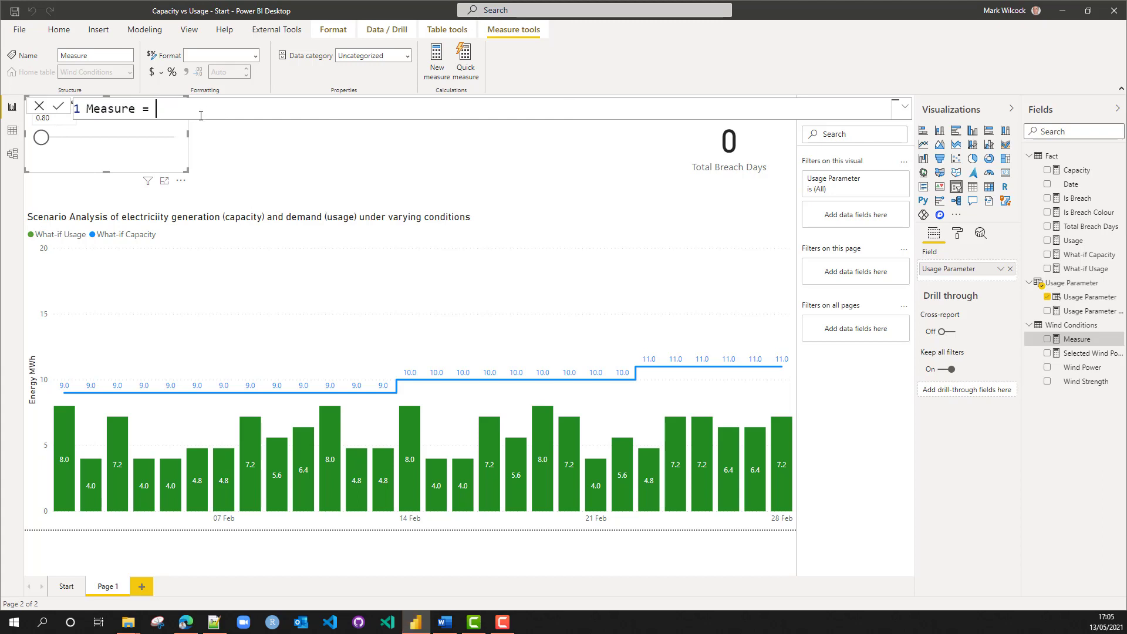
Paste the formula into the new measure, renaming it Selected Wind Strength using [Wind Strength]
drag(202, 107, 68, 95)
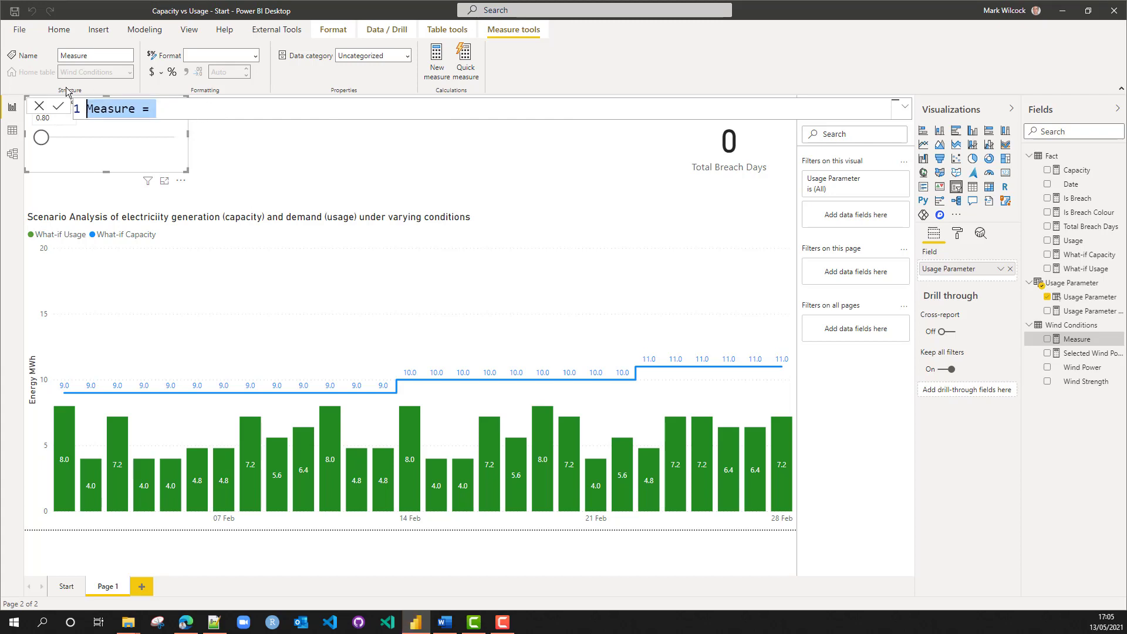
text(Selected Wind Power = SELECTEDVALUE('Wind Conditions'[Wind Power], 0))
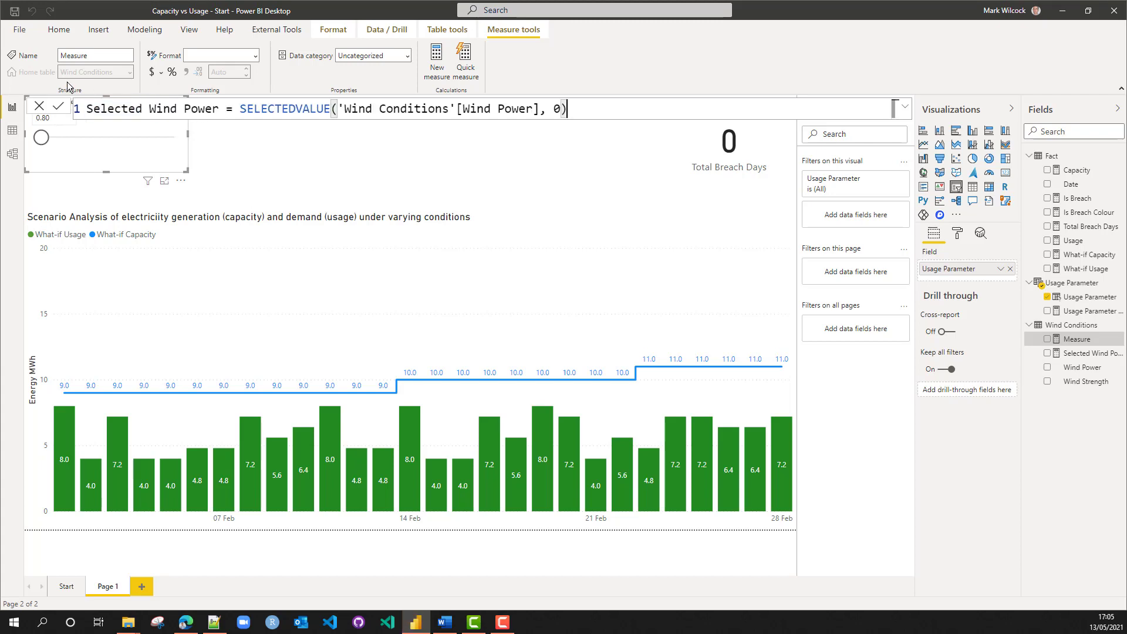
double_click(201, 109)
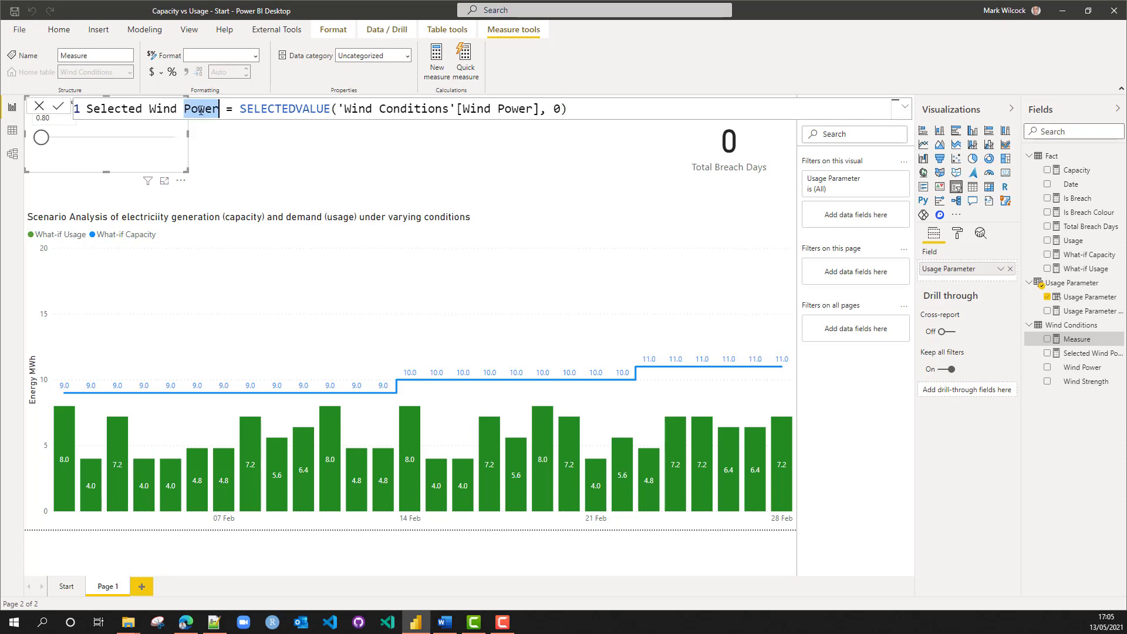
text(Strength)
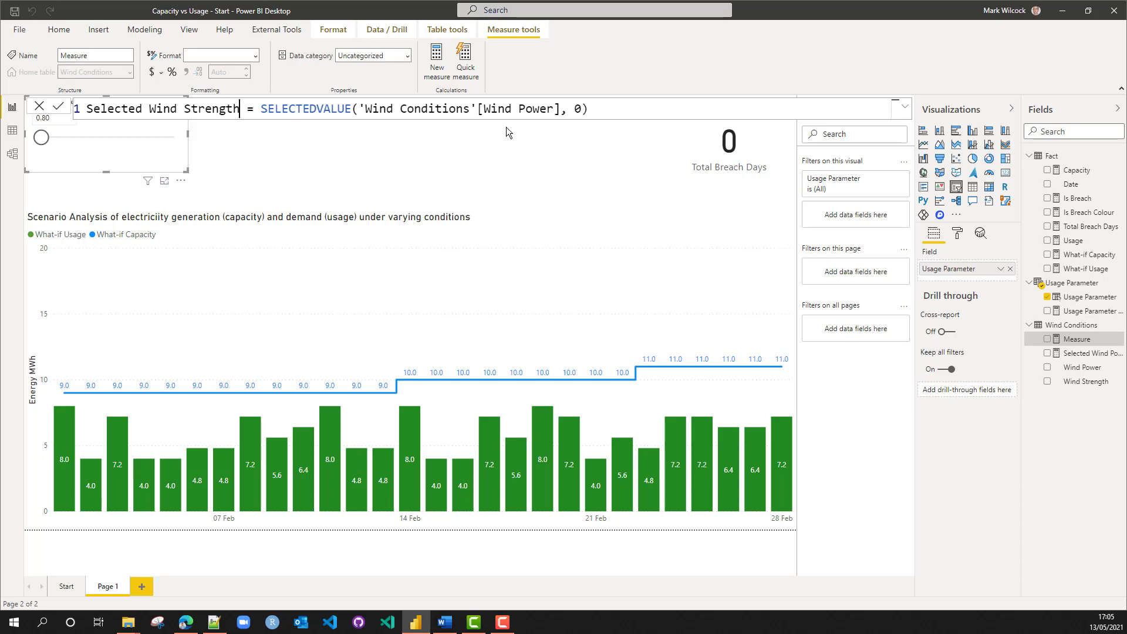
key(BackSpace)
key(BackSpace)
key(BackSpace)
key(BackSpace)
key(BackSpace)
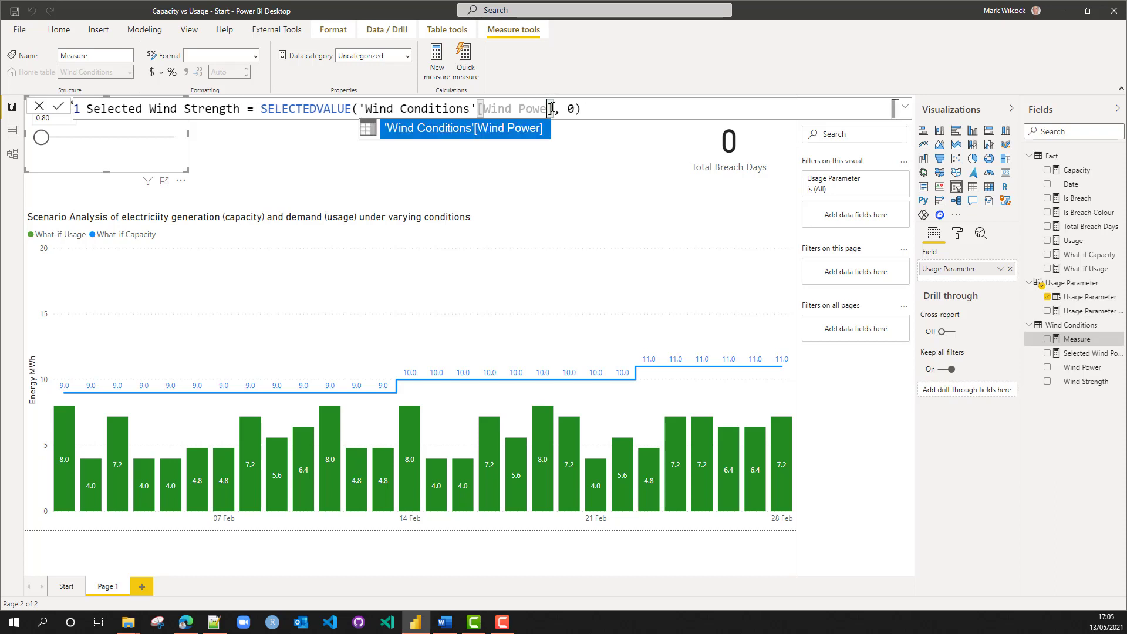
text(str)
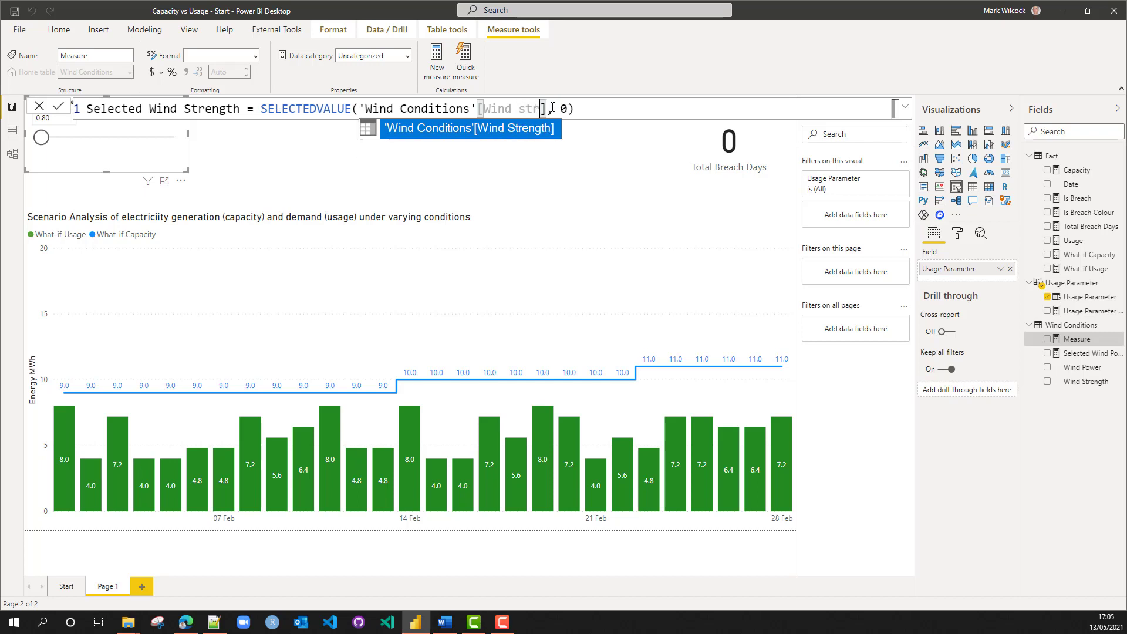
key(Tab)
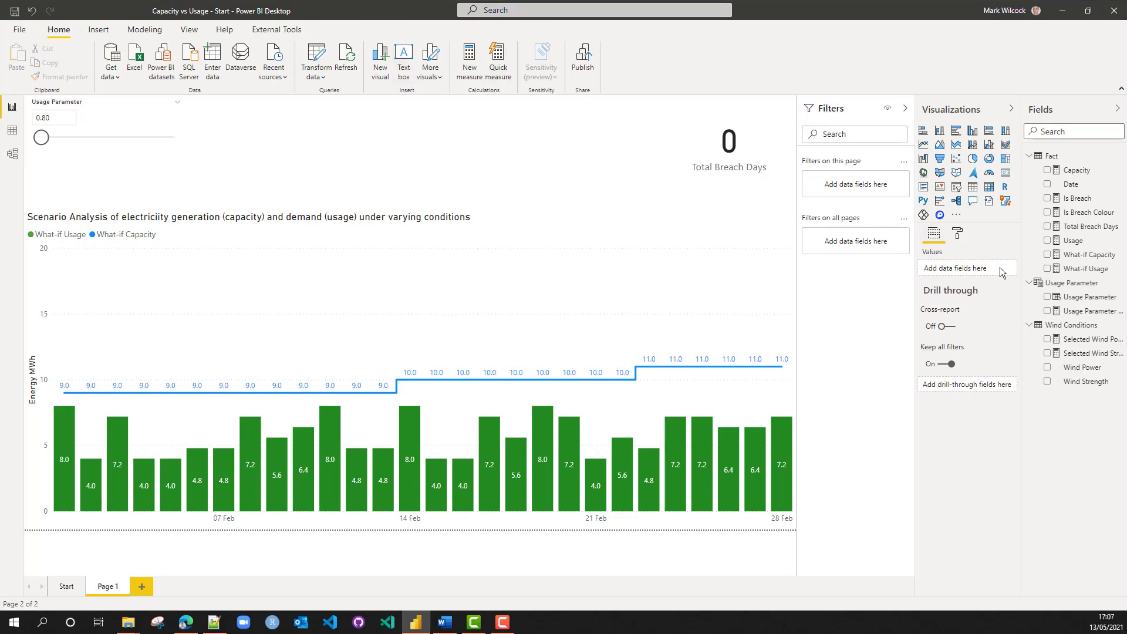
Add a narrow Wind Strength slicer with Single select turned on
click(957, 187)
drag(795, 184, 448, 184)
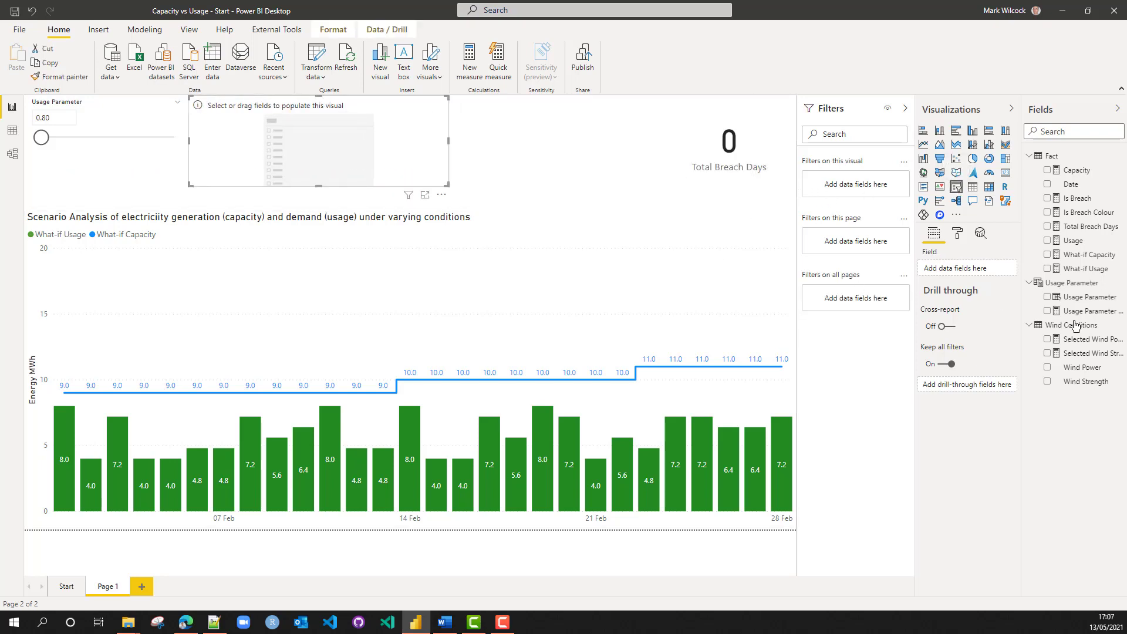
drag(1089, 382, 346, 141)
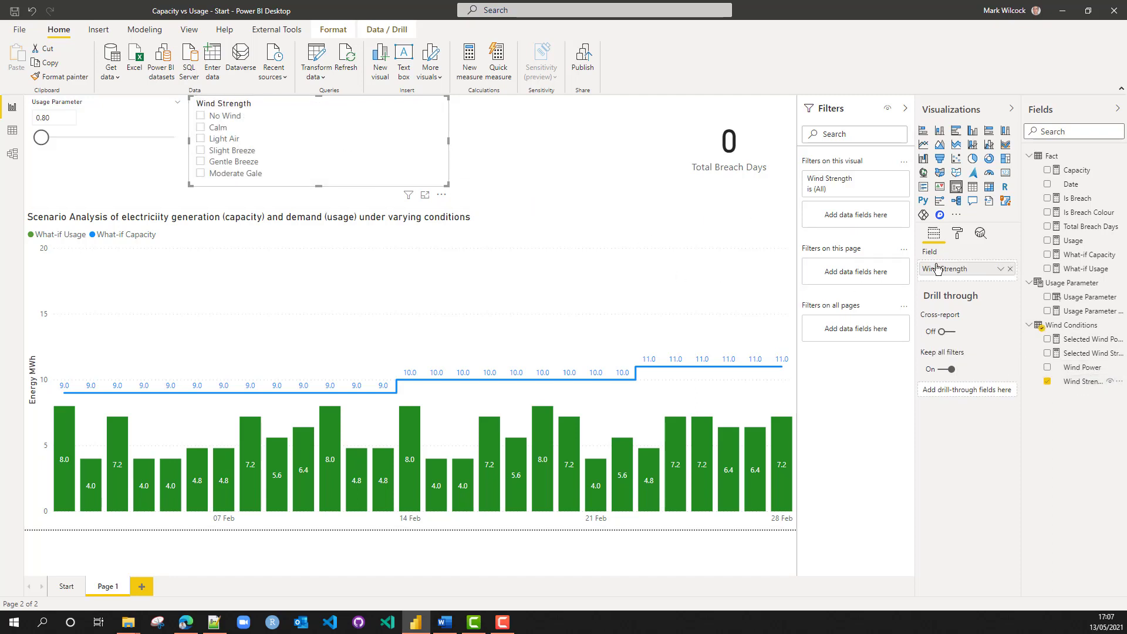
click(957, 235)
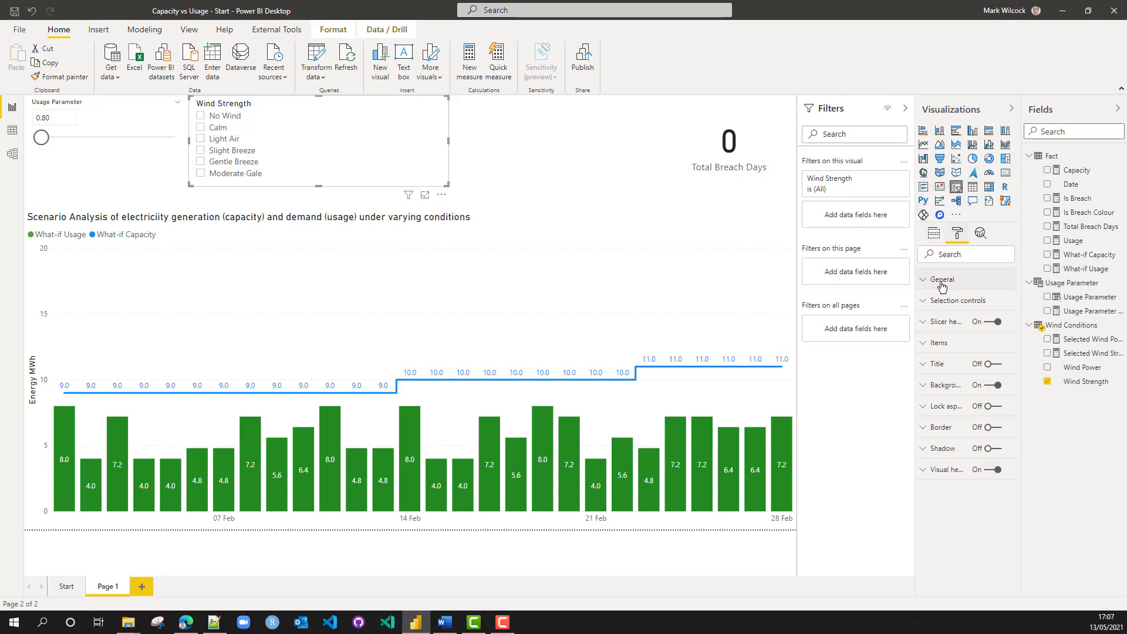
click(946, 300)
click(950, 338)
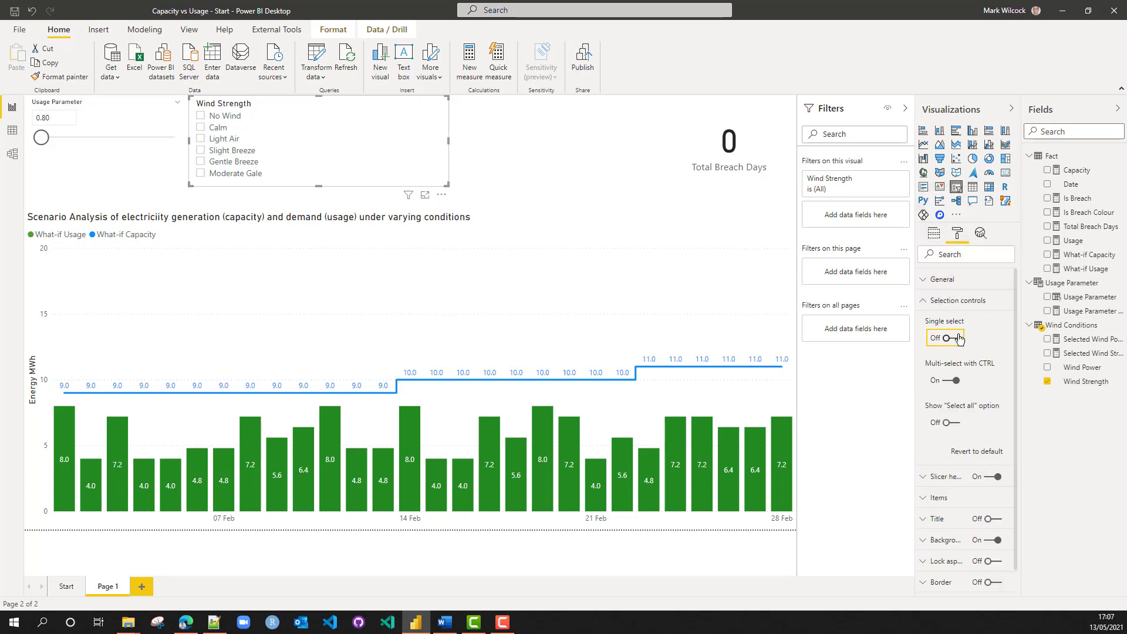
click(924, 303)
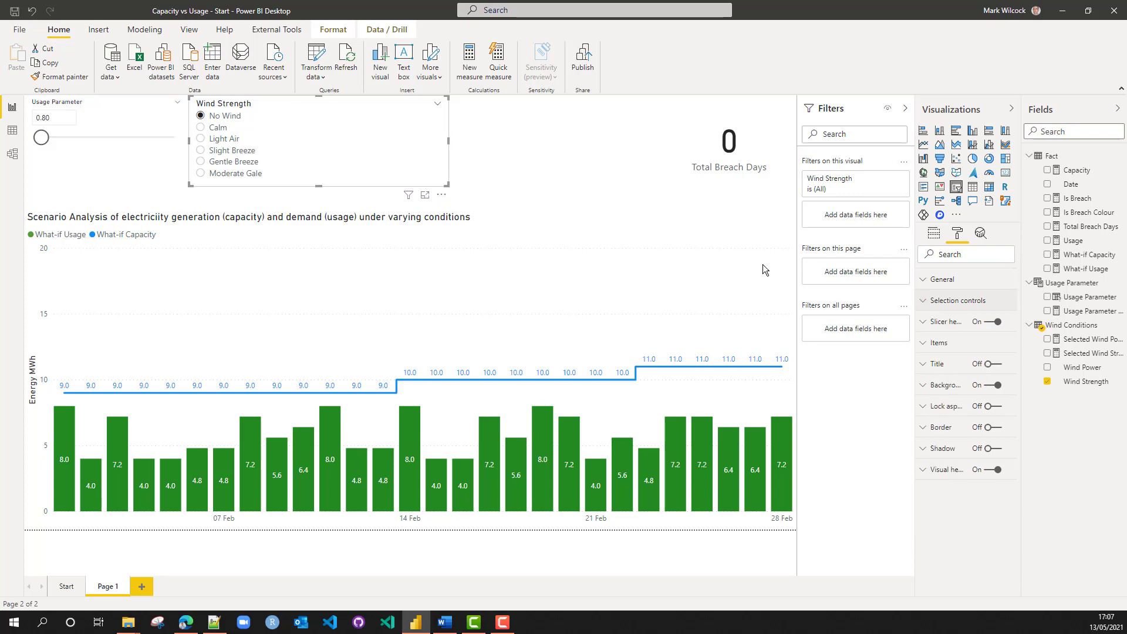
Narrow the Wind Strength slicer further and choose Slight Breeze
drag(446, 182, 354, 181)
click(337, 154)
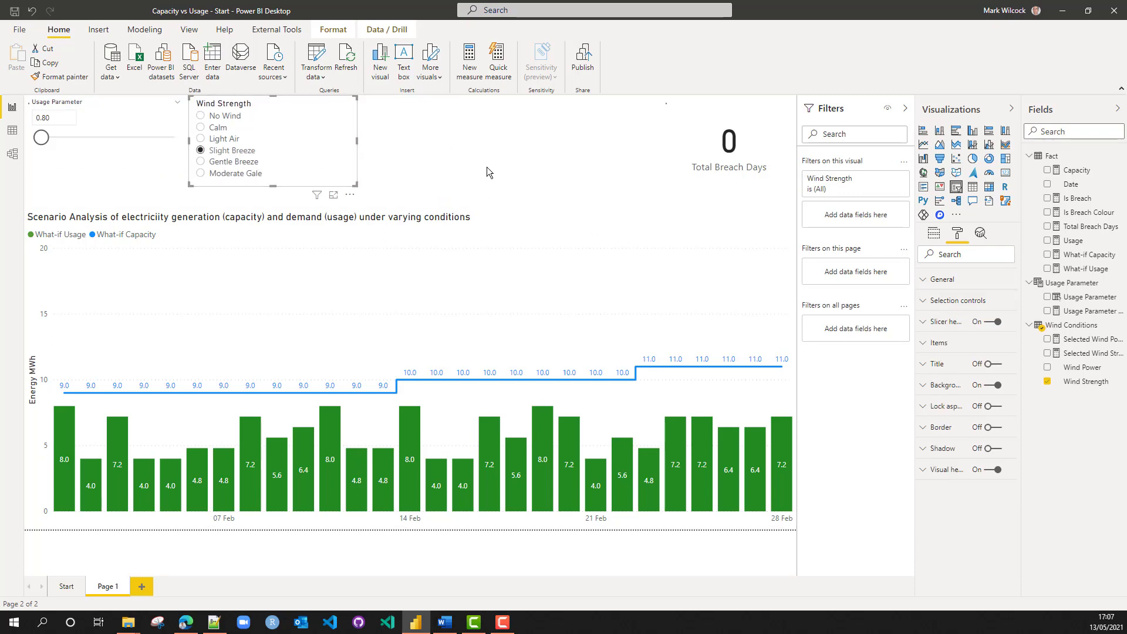
click(547, 159)
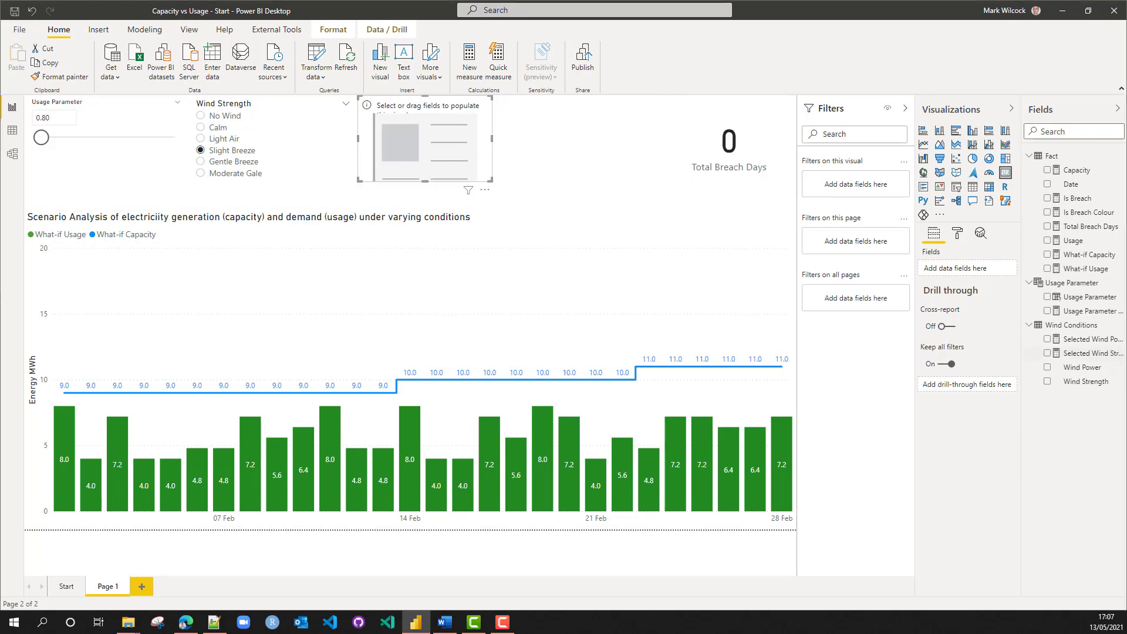
Show Selected Wind Power in the card, test Light Air, Calm and No Wind, then extend What-if Capacity
drag(1092, 343, 470, 141)
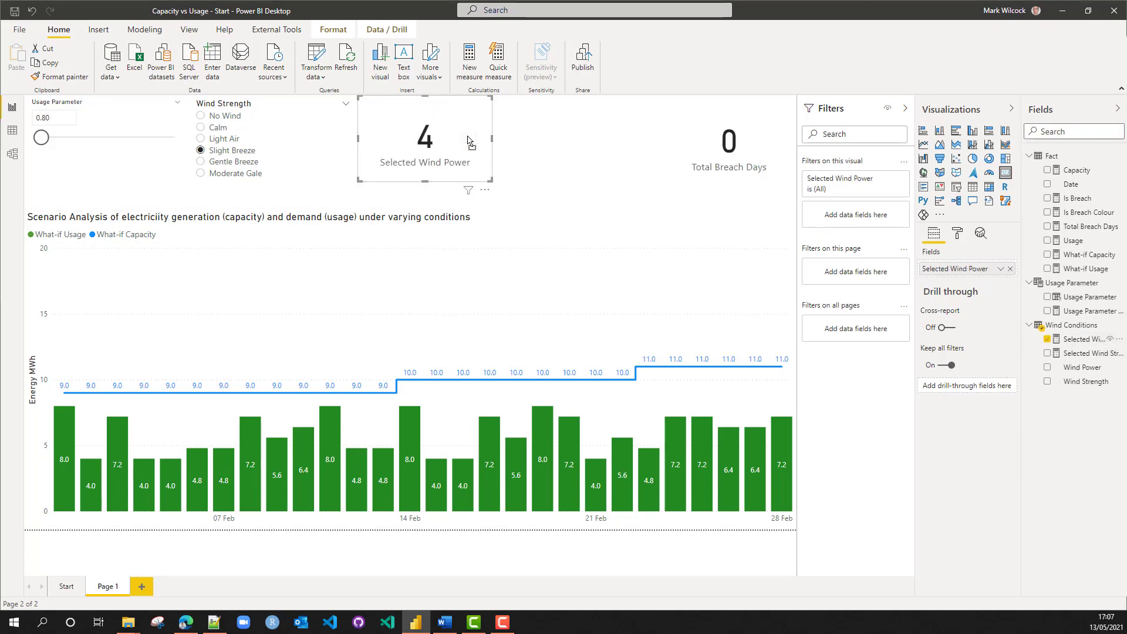
click(236, 140)
click(219, 128)
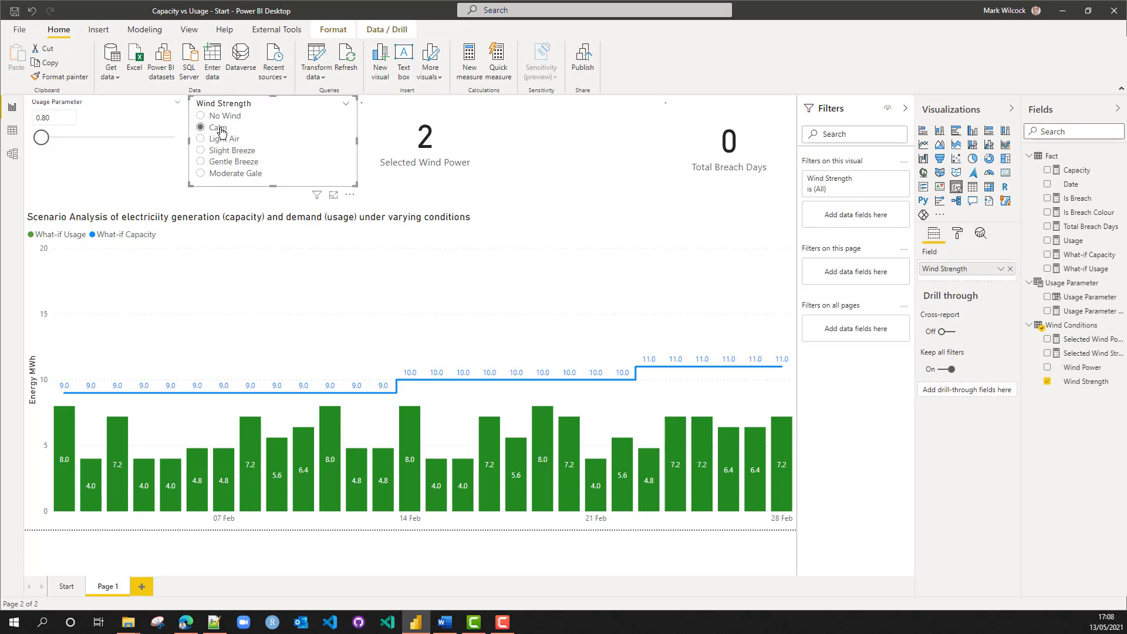
click(215, 117)
click(1083, 254)
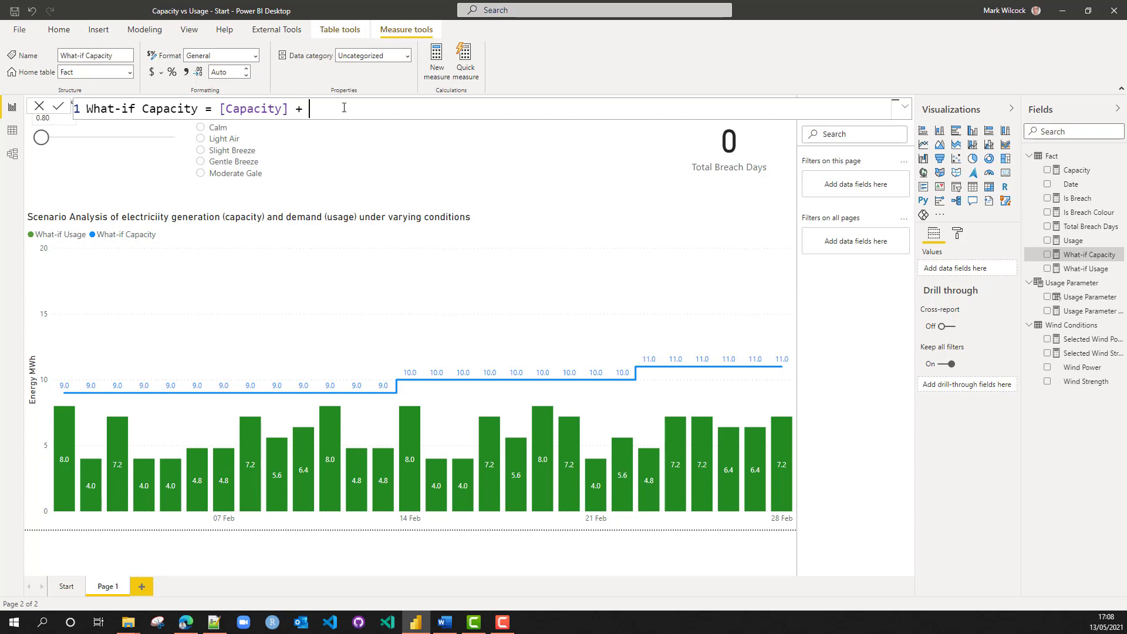
text(+ se)
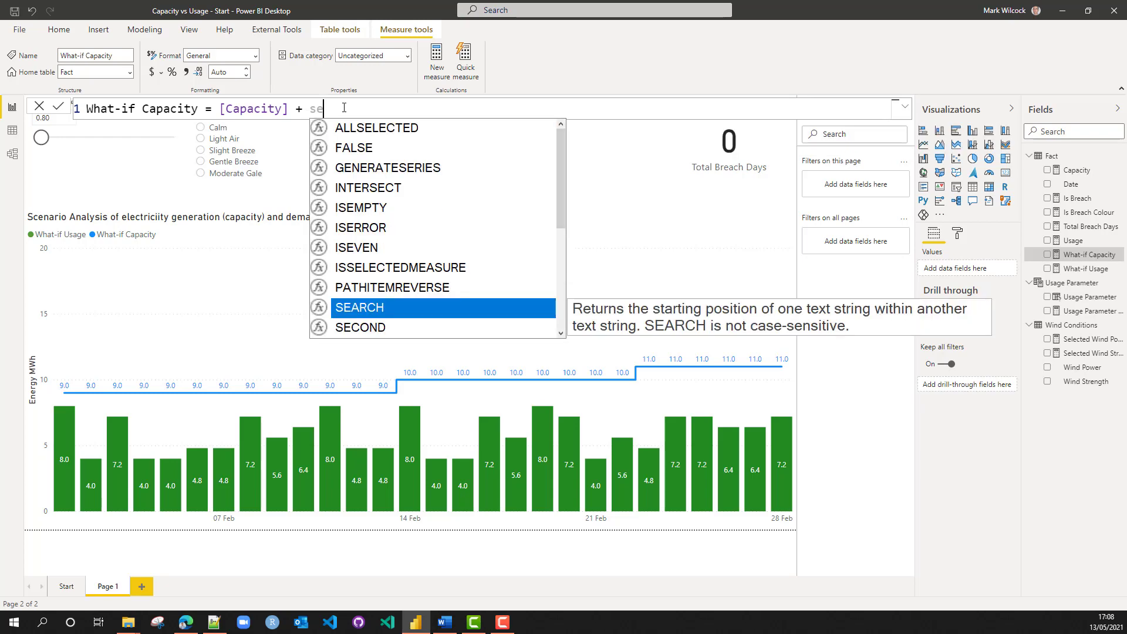
text(lec)
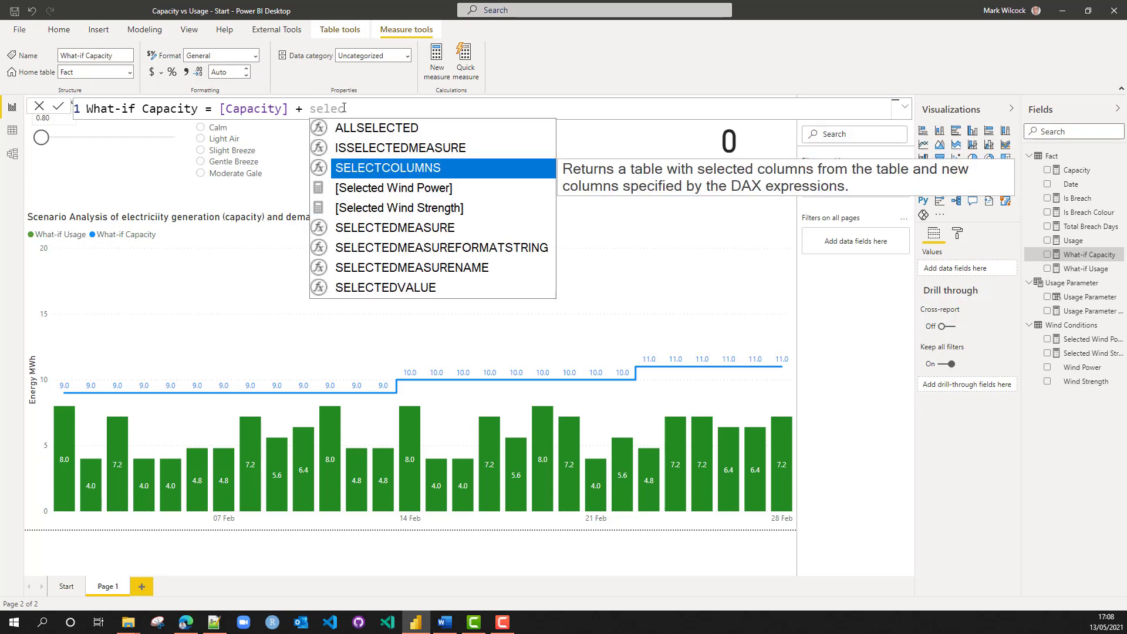
Finish What-if Capacity as [Capacity] + [Selected Wind Power] and commit it
key(Down)
key(Tab)
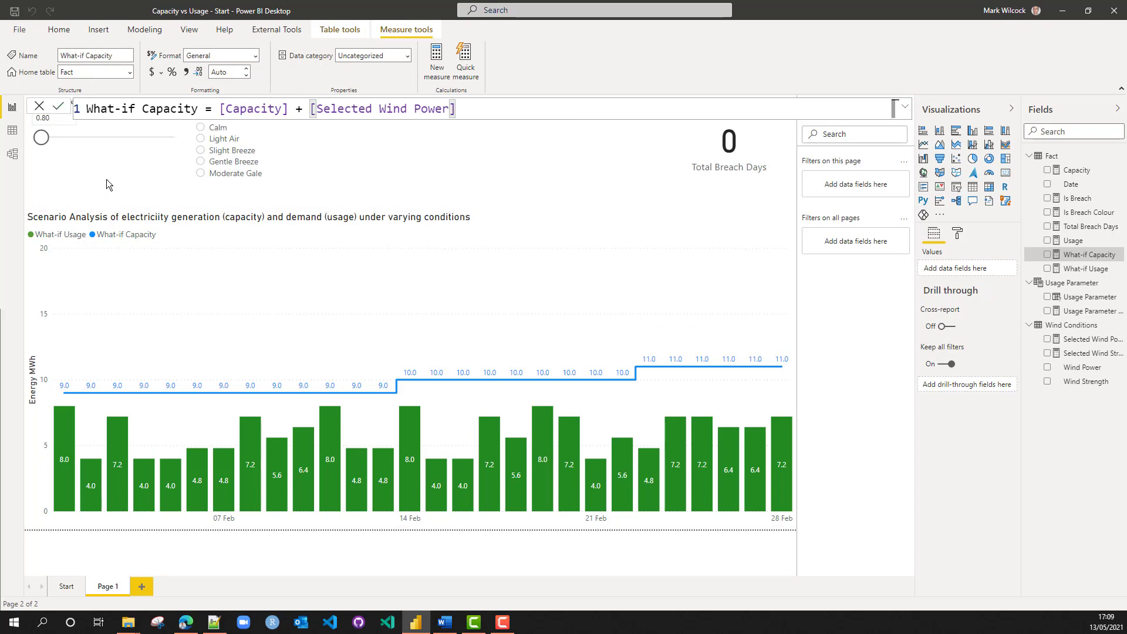
click(40, 107)
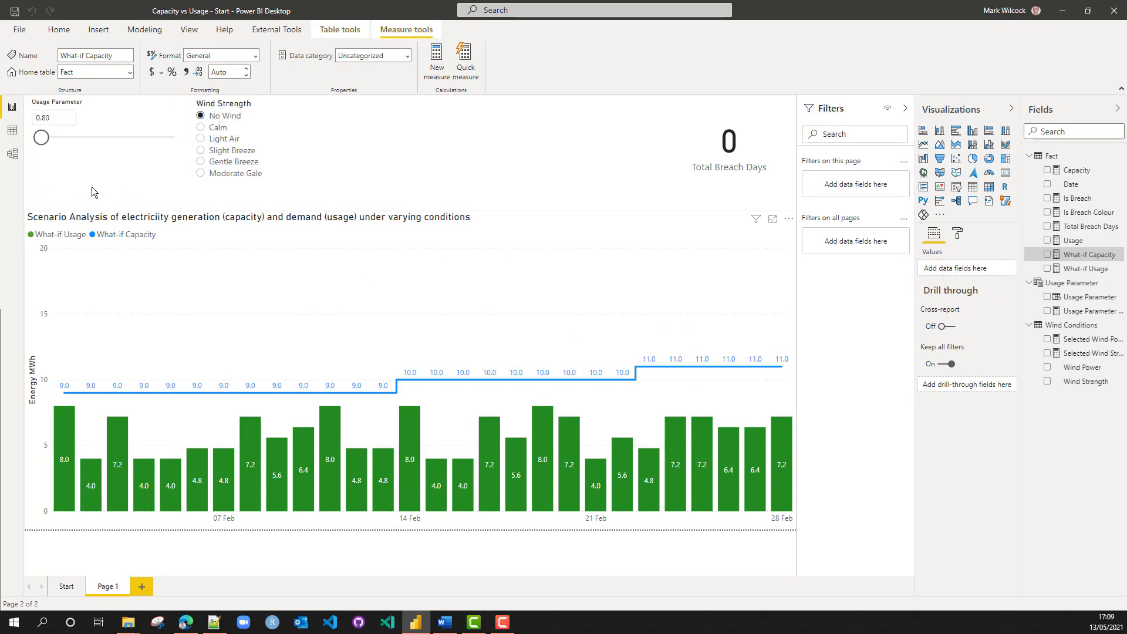
Test wind scenarios with usage at 1.40, ending on Slight Breeze
click(200, 127)
click(99, 138)
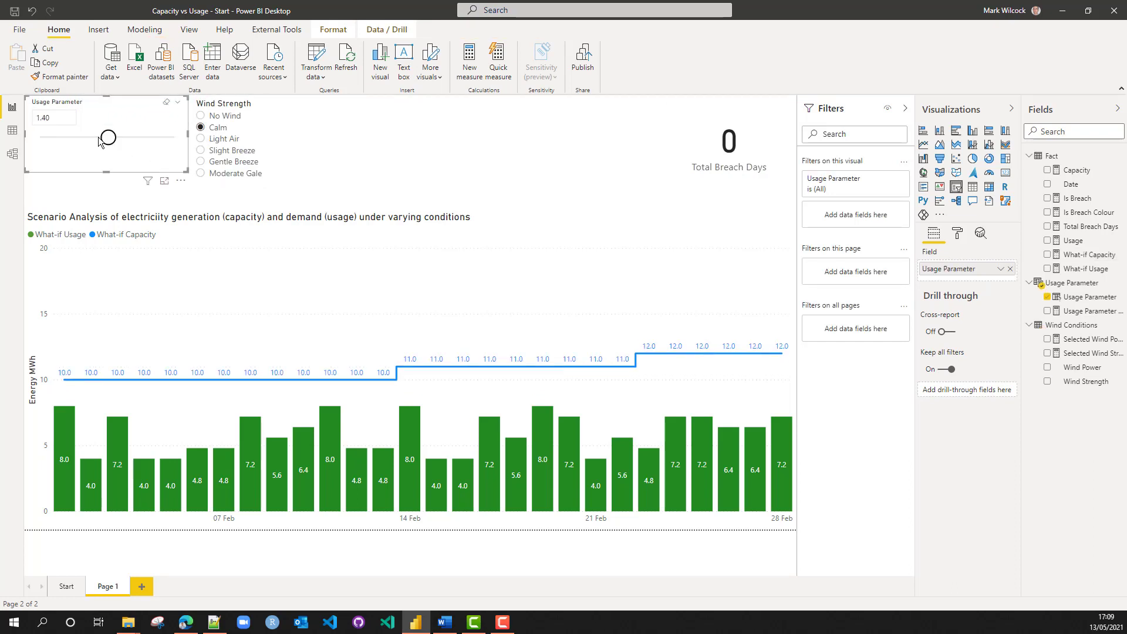
click(202, 139)
click(201, 173)
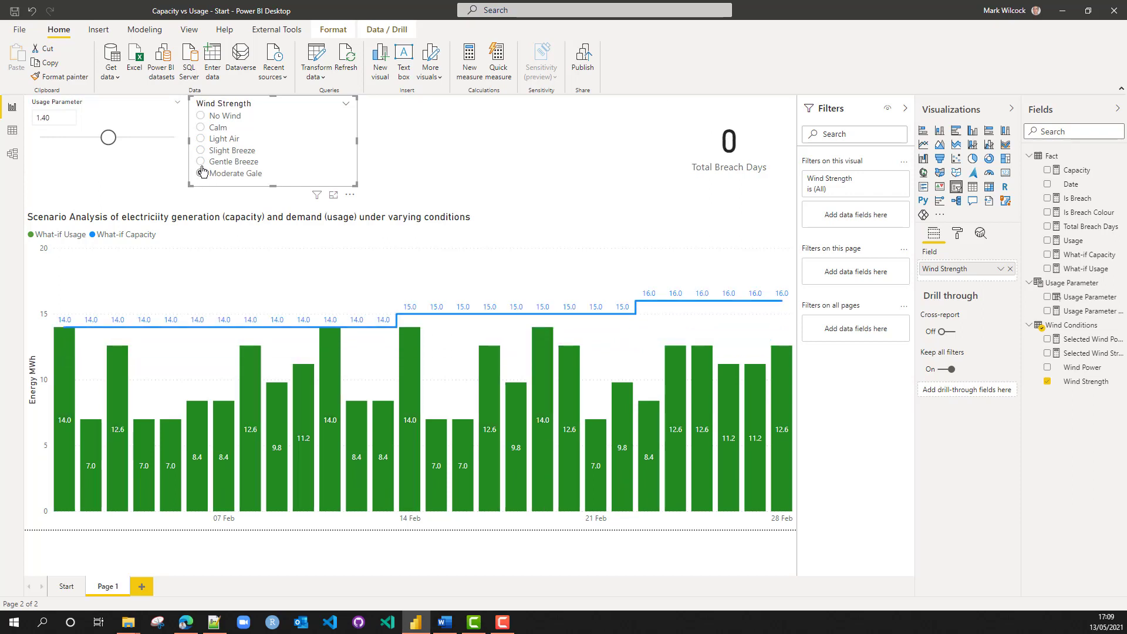
click(200, 162)
click(201, 151)
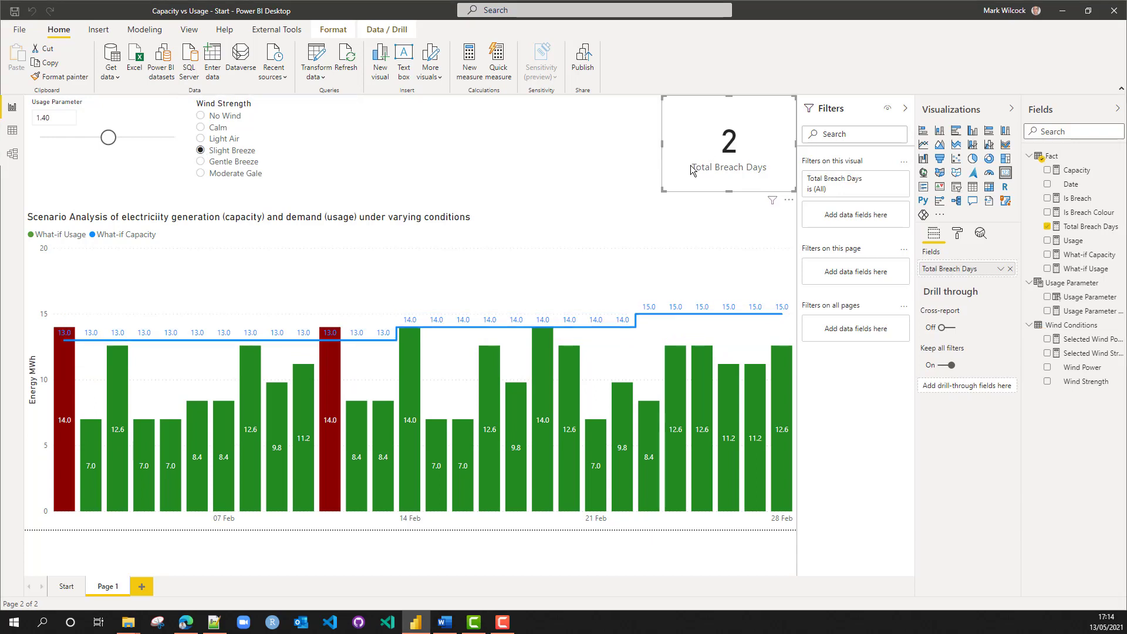
Start a new measure in the Fact table and paste the Total Breach Status SWITCH formula
click(1051, 157)
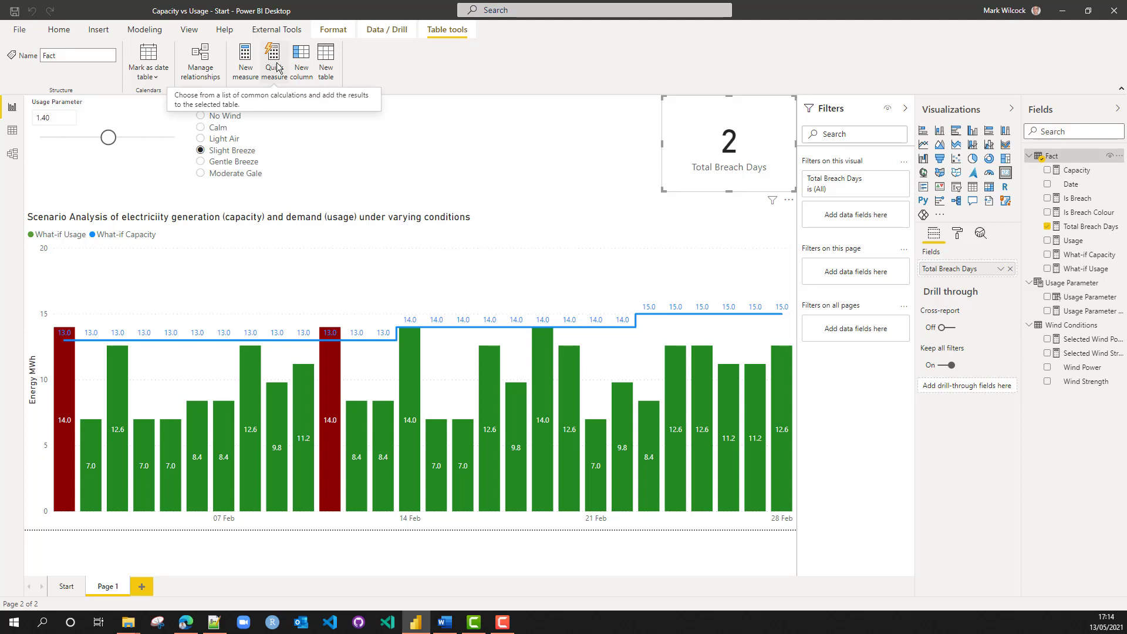
click(246, 61)
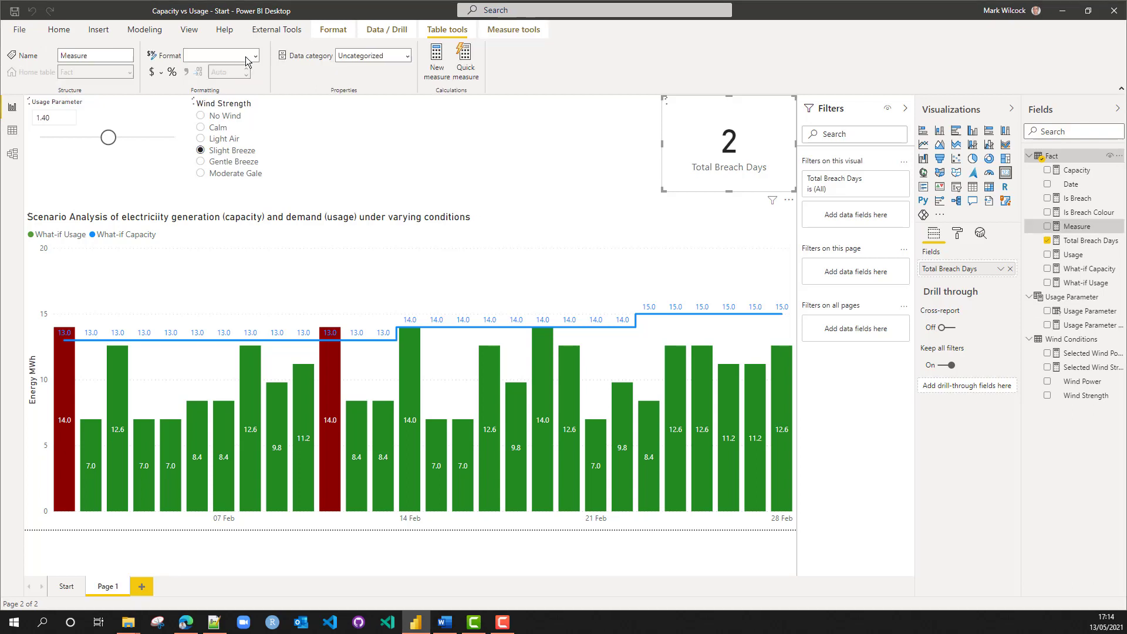
click(211, 128)
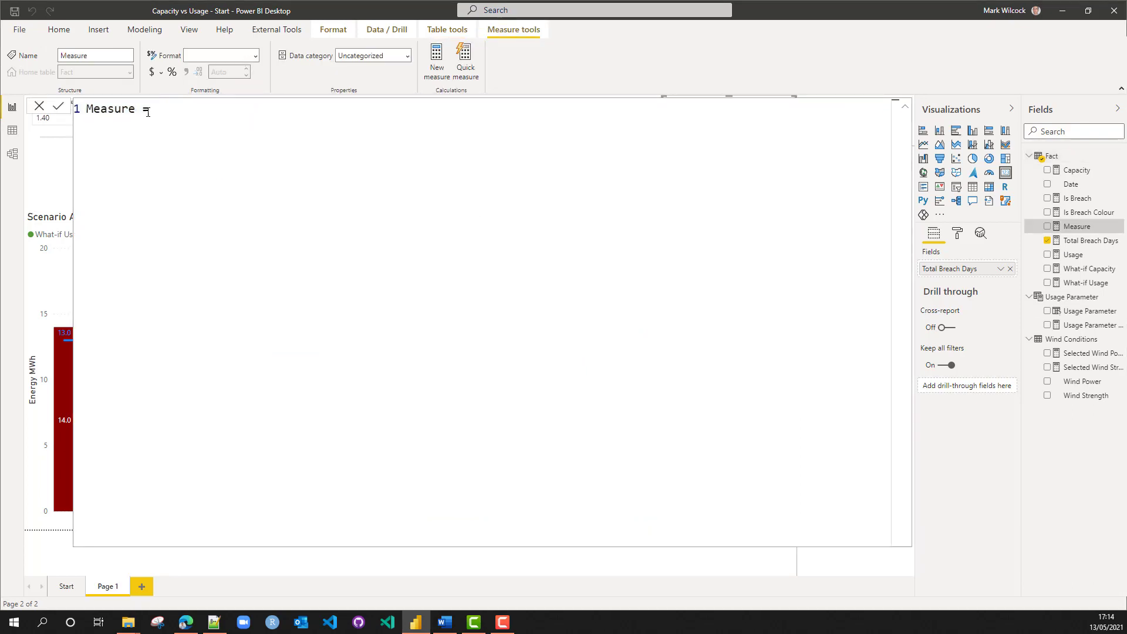
drag(147, 112, 36, 94)
text(Total Breach Status = SWITCH(     TRUE(),     [Total Breach Days] <= 2, "OK",     [Total Breach Days] <= 8, "Concern",     "Critical" ))
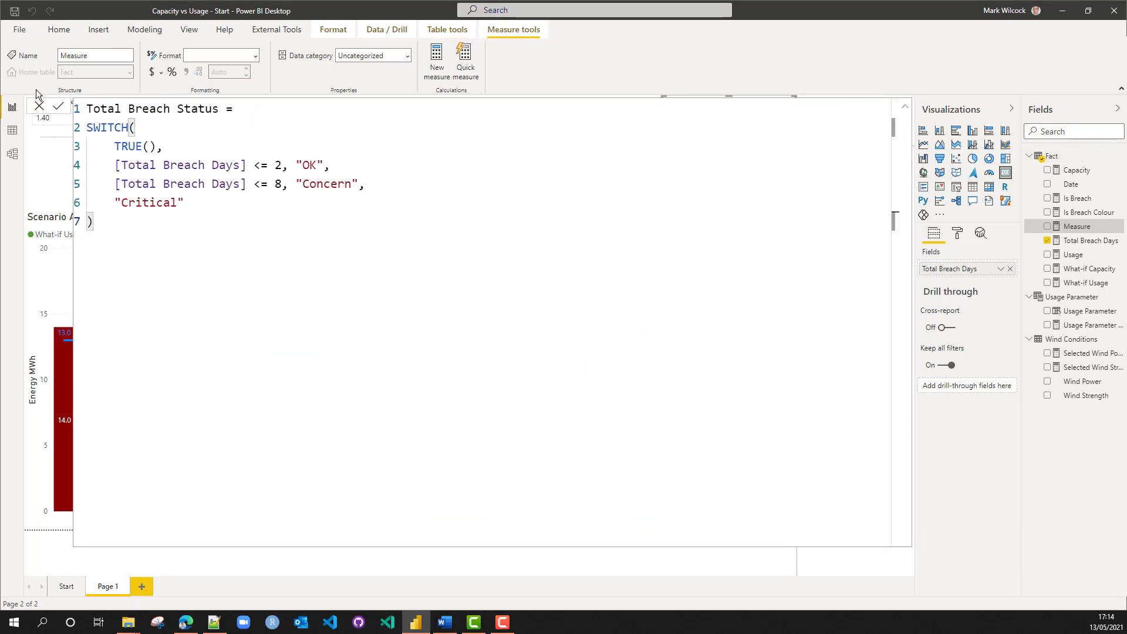
Walk through the SWITCH(TRUE()) conditions and their OK, Concern and Critical results
double_click(107, 126)
drag(115, 145, 156, 147)
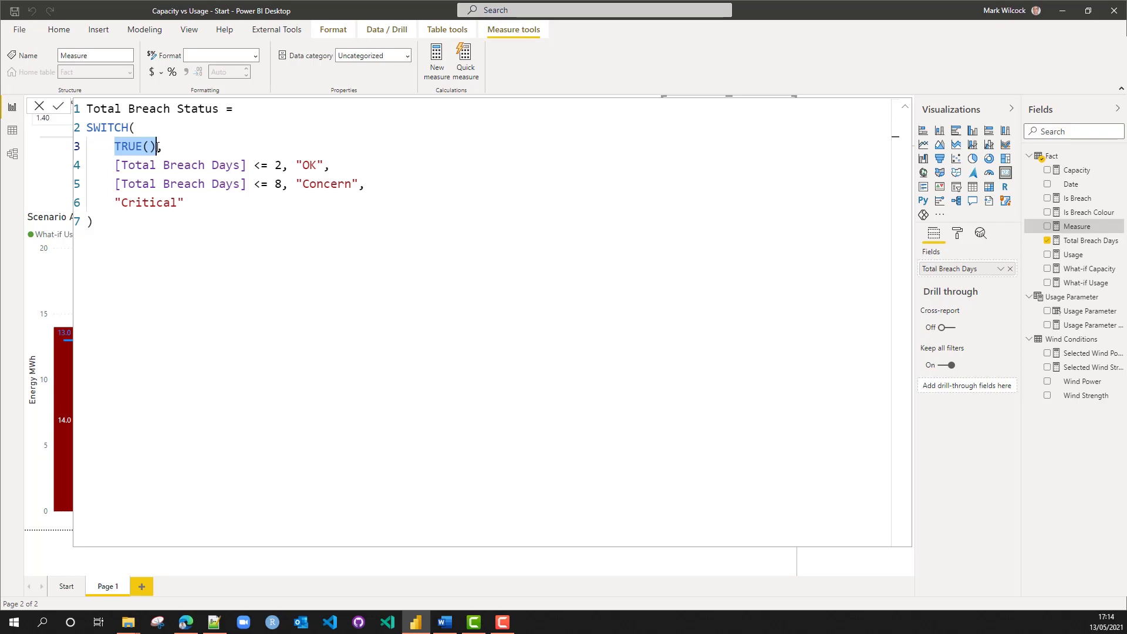
mouse_move(115, 166)
mouse_down()
mouse_move(331, 166)
mouse_move(117, 166)
mouse_up()
click(290, 168)
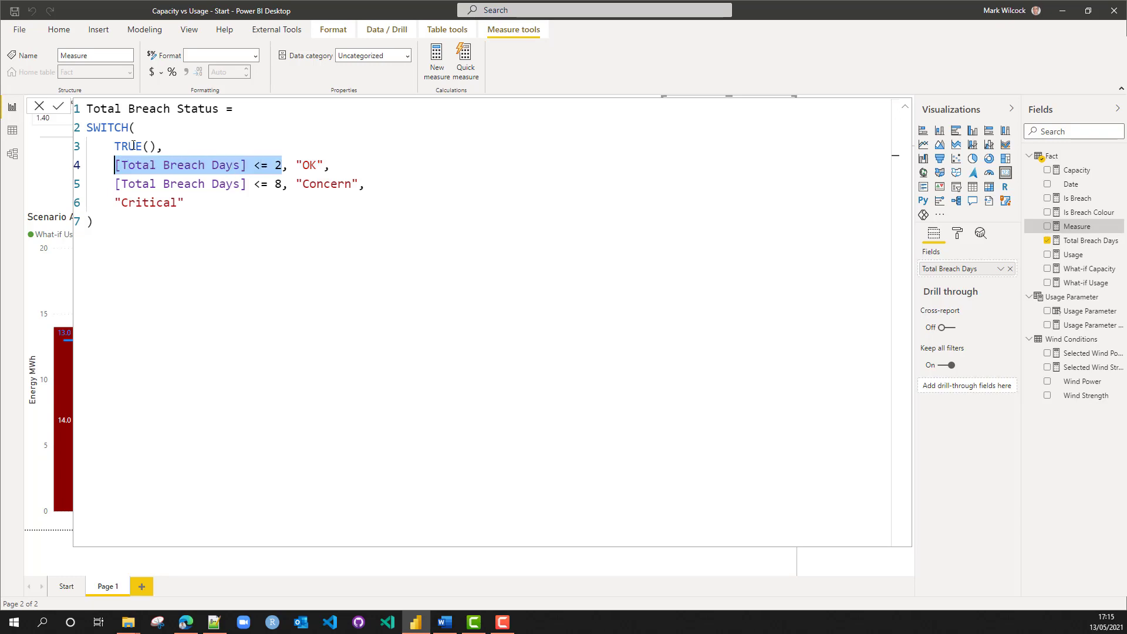
drag(296, 164, 322, 165)
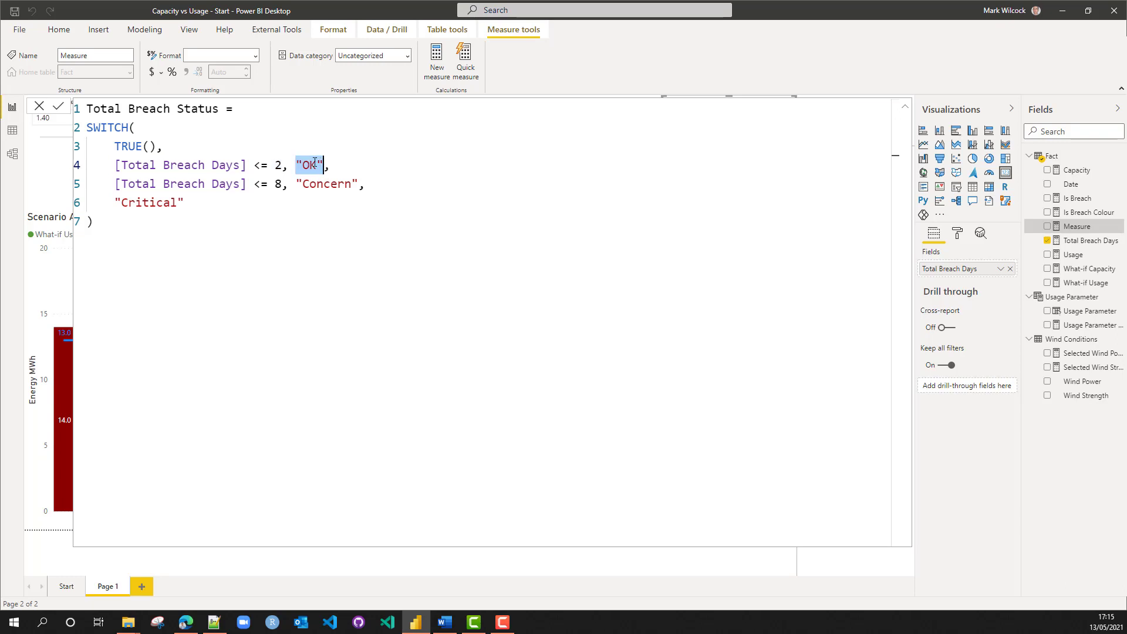
click(171, 165)
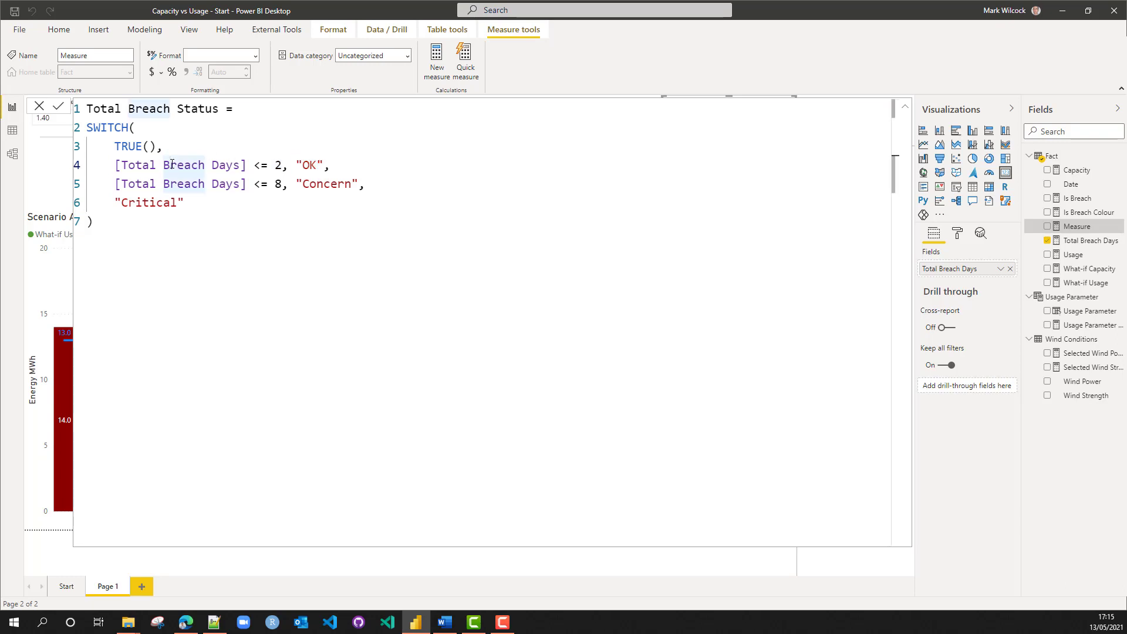
click(316, 169)
click(269, 184)
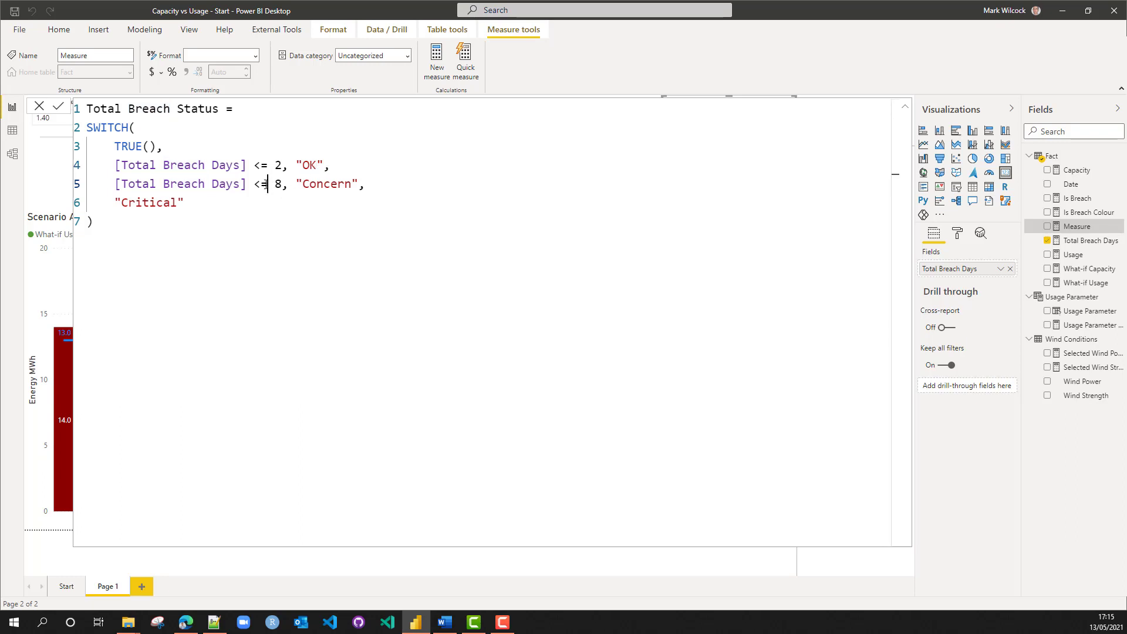
click(316, 184)
click(226, 205)
drag(109, 201, 185, 202)
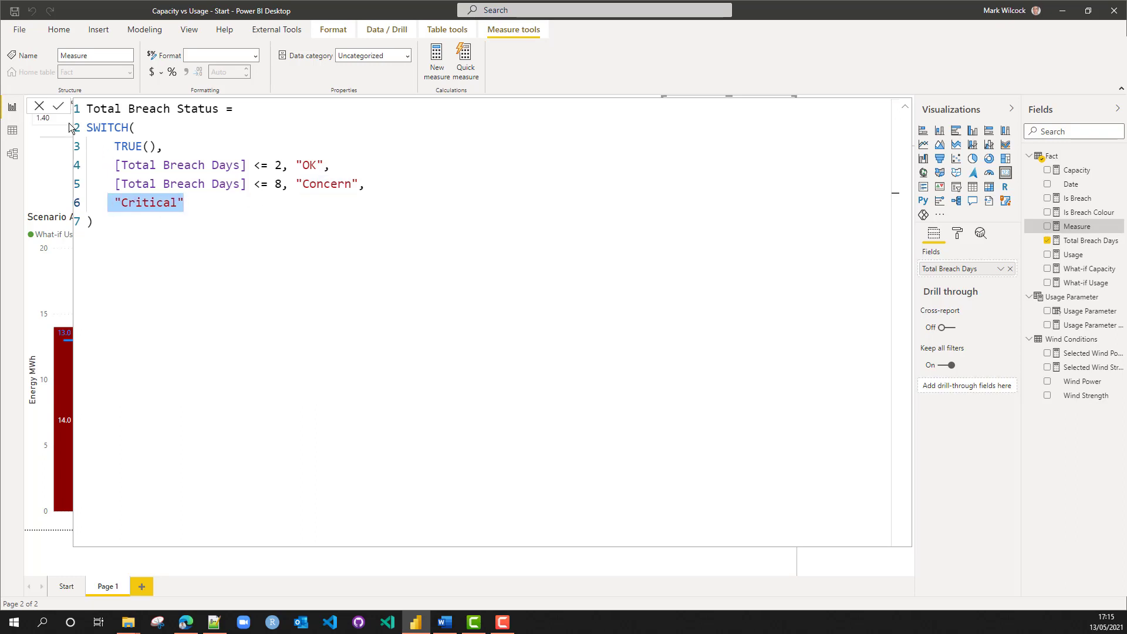
Commit the Total Breach Status measure and close the expanded formula editor
click(58, 107)
key(Return)
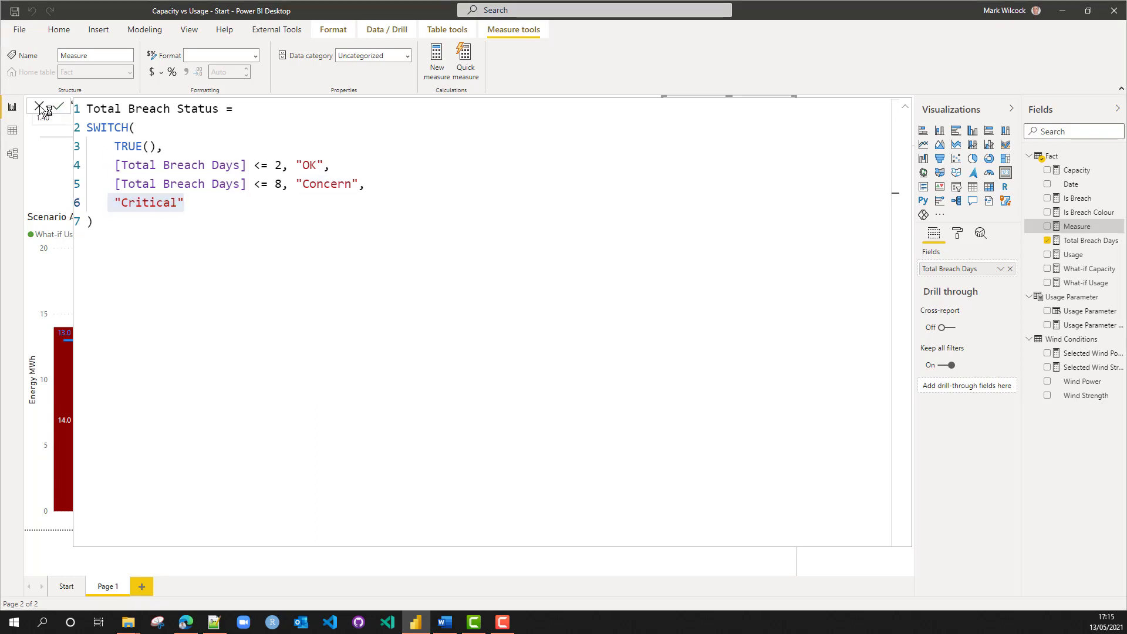
click(40, 106)
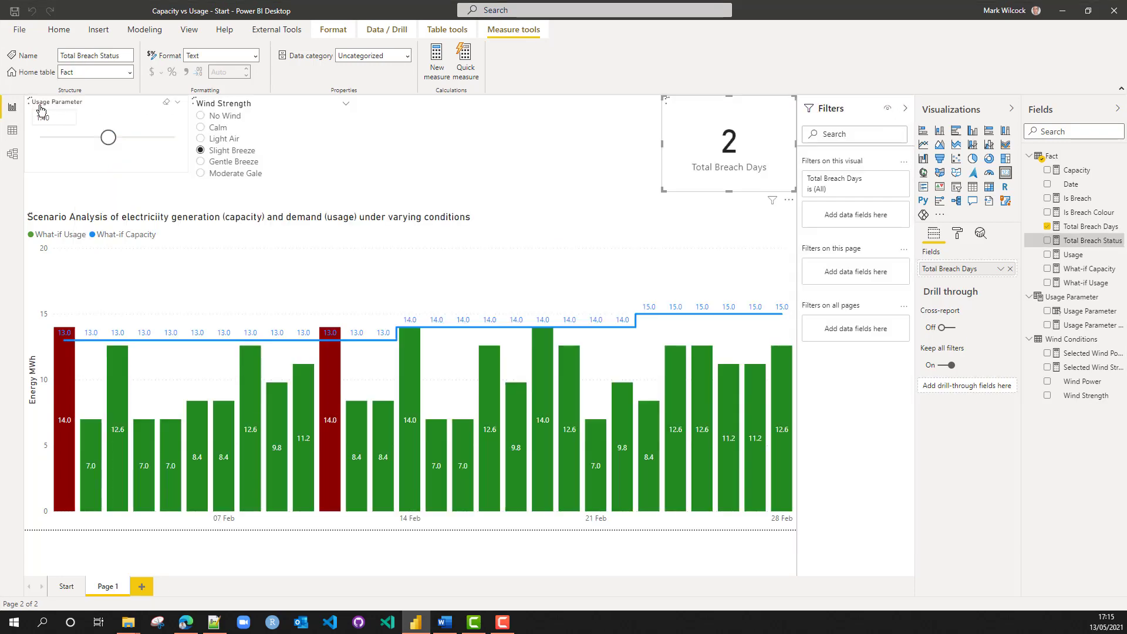
Hide the breach card's Total Breach Days category label and turn on its title
click(957, 233)
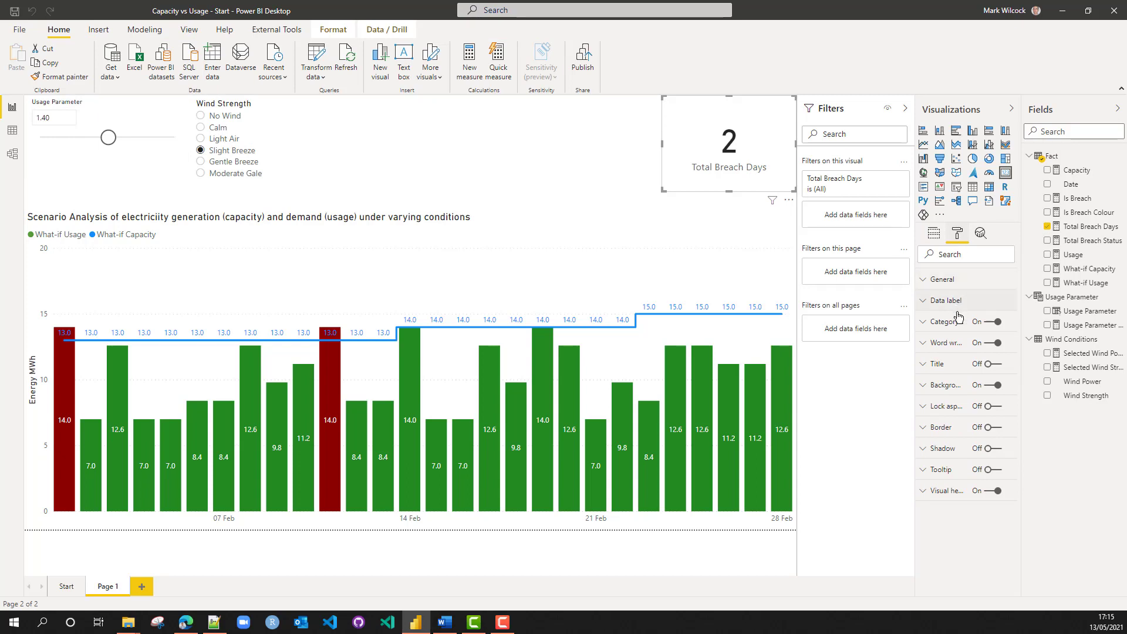
click(990, 326)
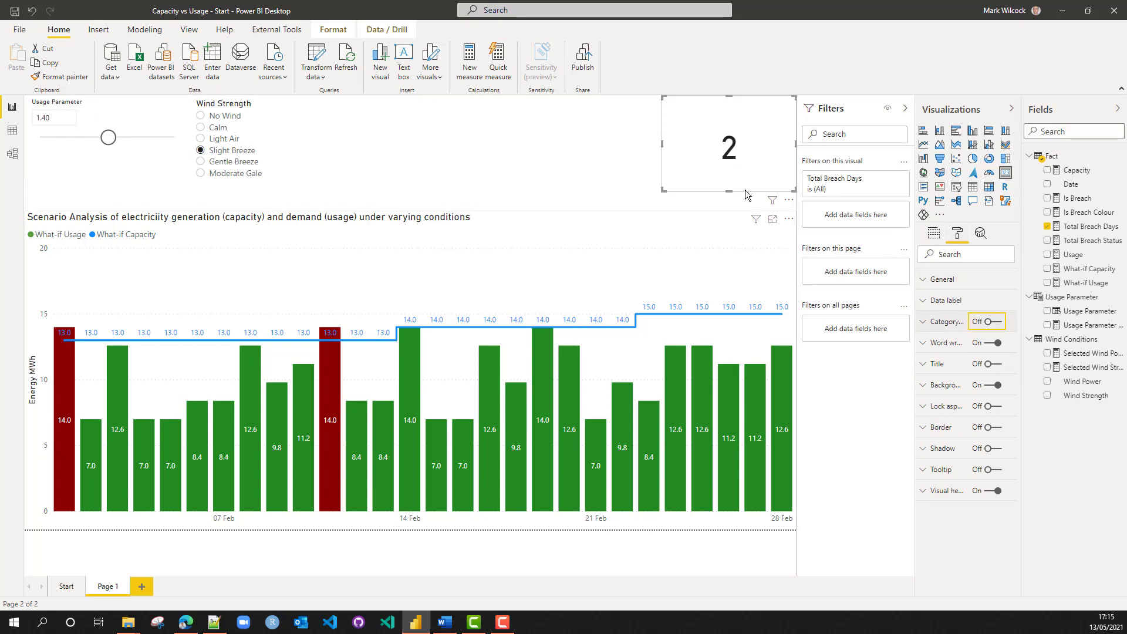
click(930, 365)
click(993, 363)
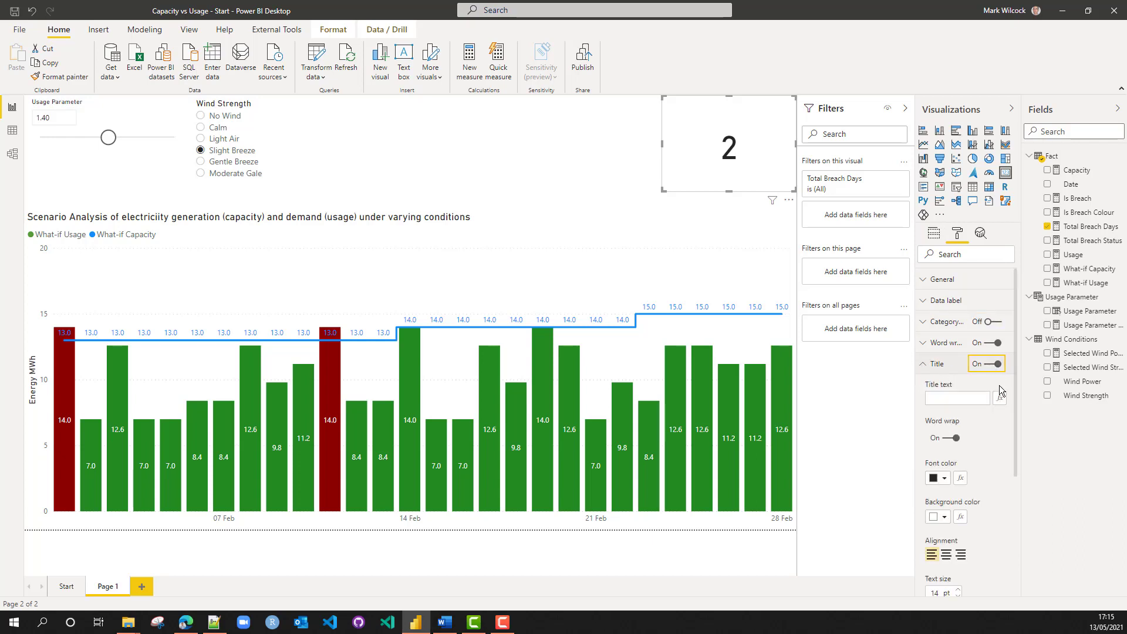
Make the card title text conditional, using the field value Total Breach Status
click(999, 400)
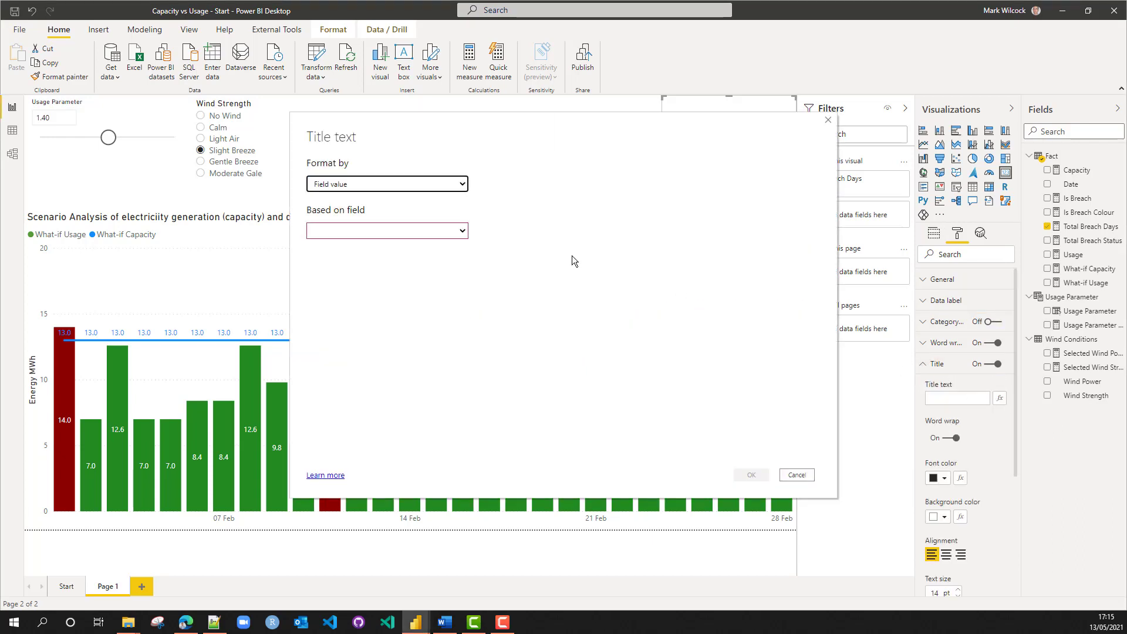
click(463, 185)
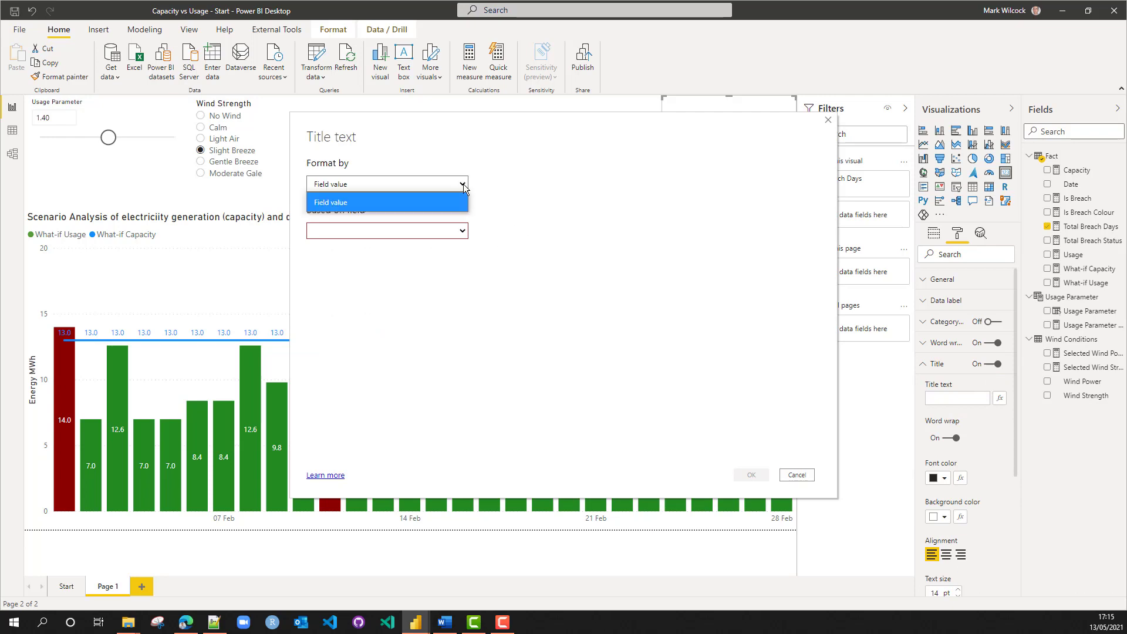
click(347, 203)
click(382, 231)
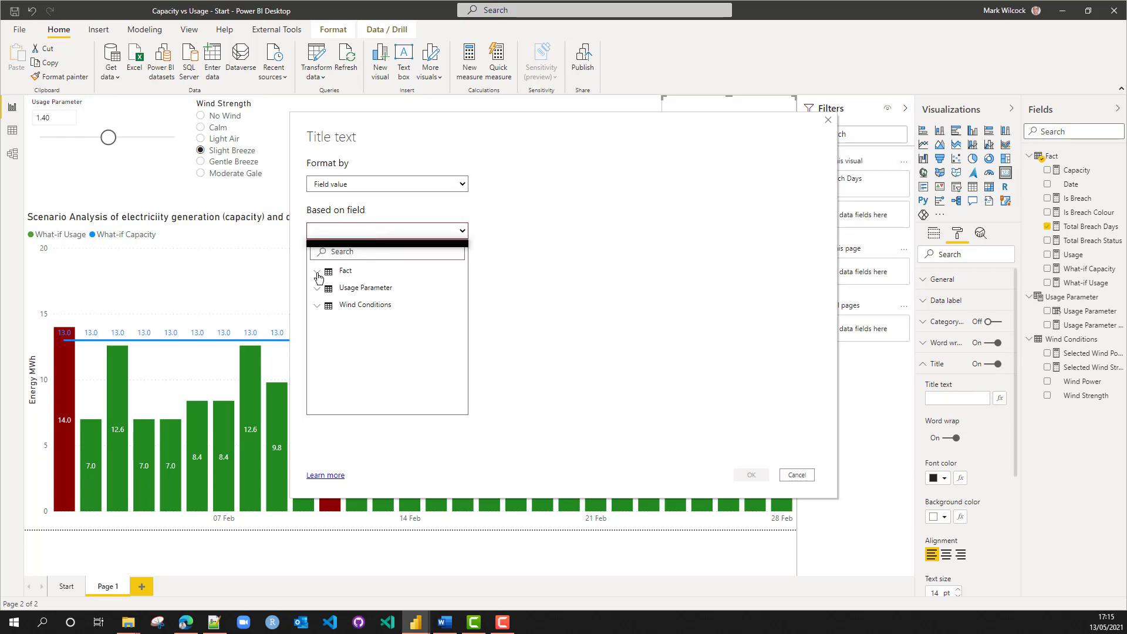
click(317, 273)
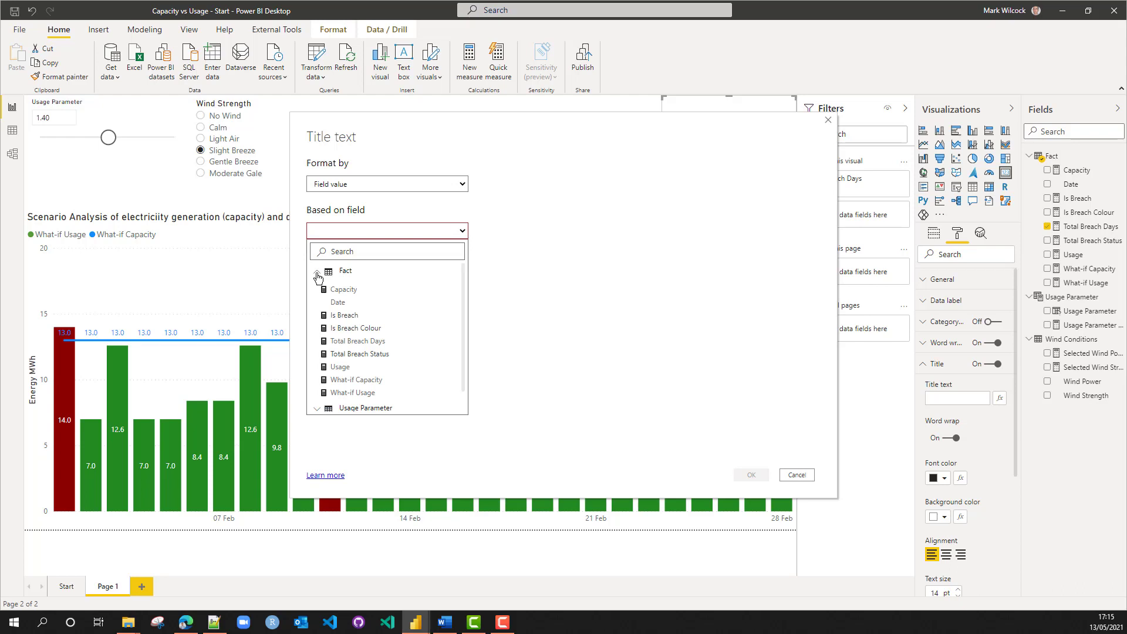
click(366, 354)
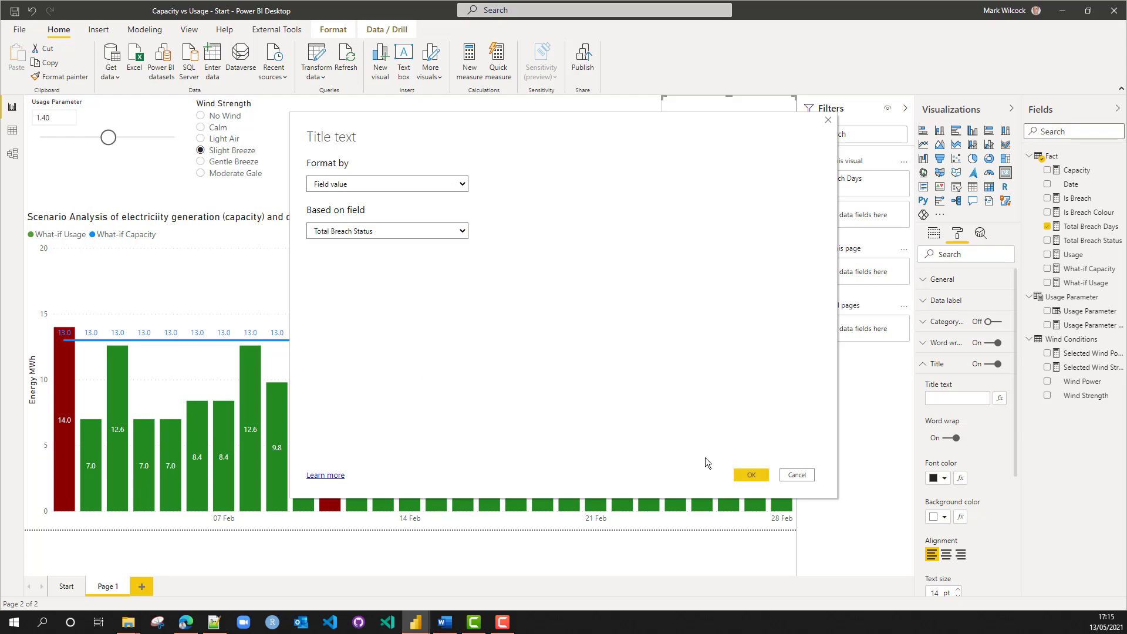
click(749, 475)
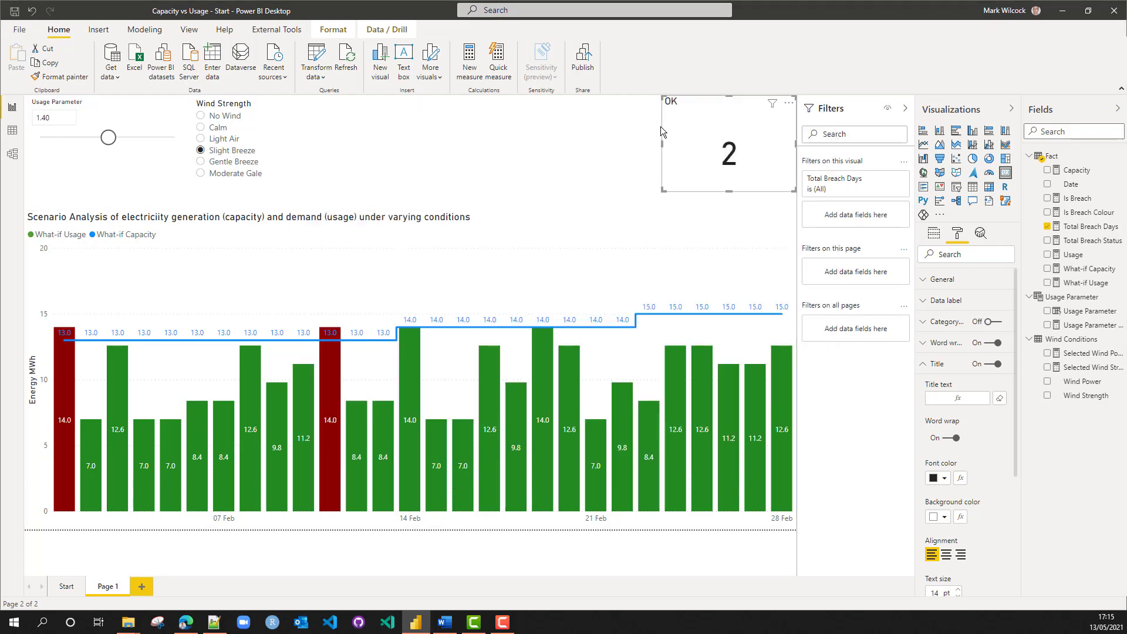
Raise the usage parameter to 1.80 so the breach card reads Critical
click(147, 139)
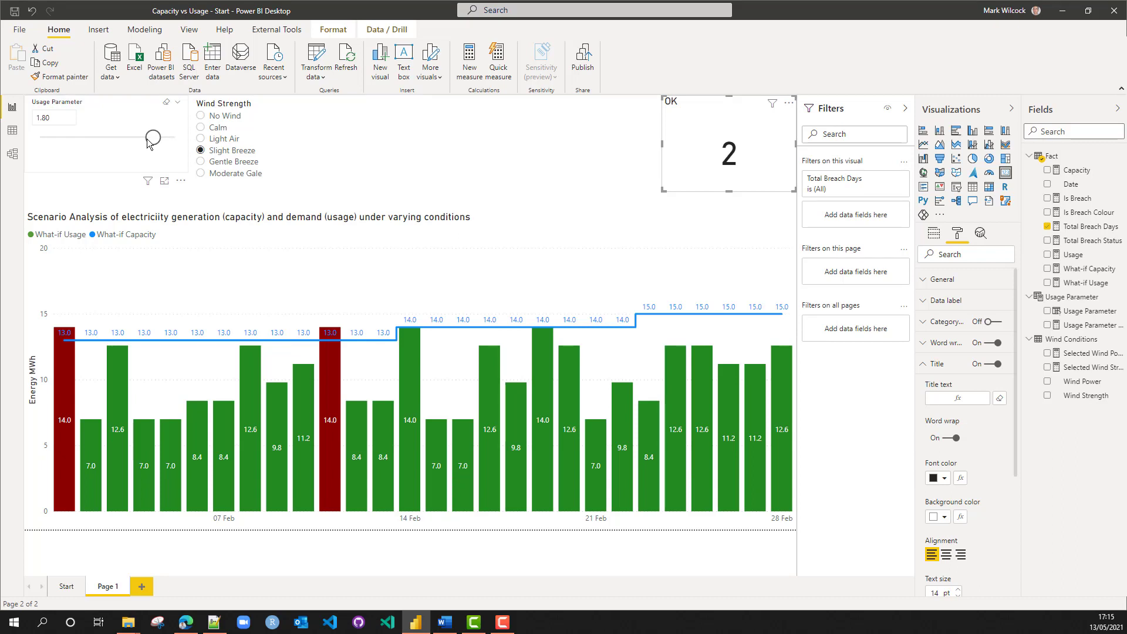
click(697, 148)
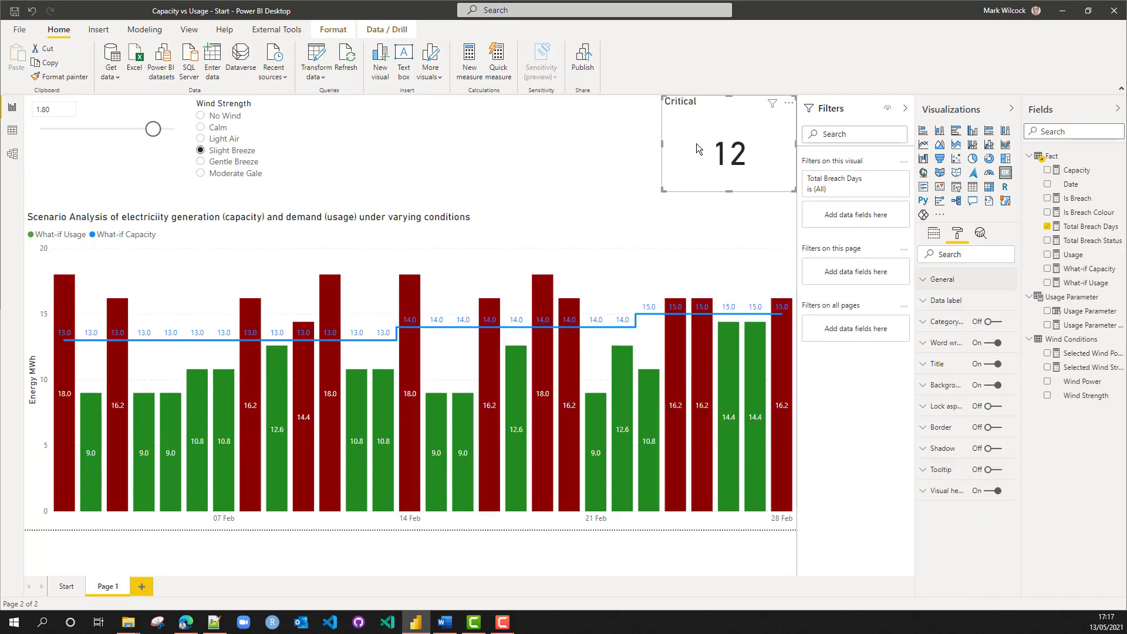
click(922, 386)
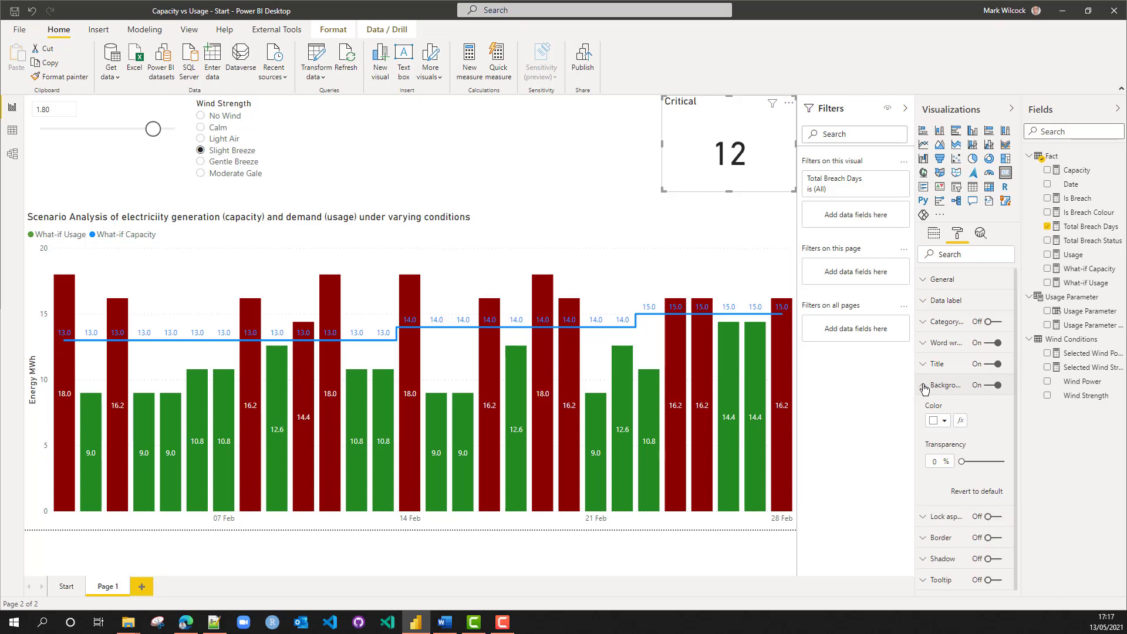
Switch the card background to rules-based colour, with 0 to 2 (inclusive) as light green
click(961, 420)
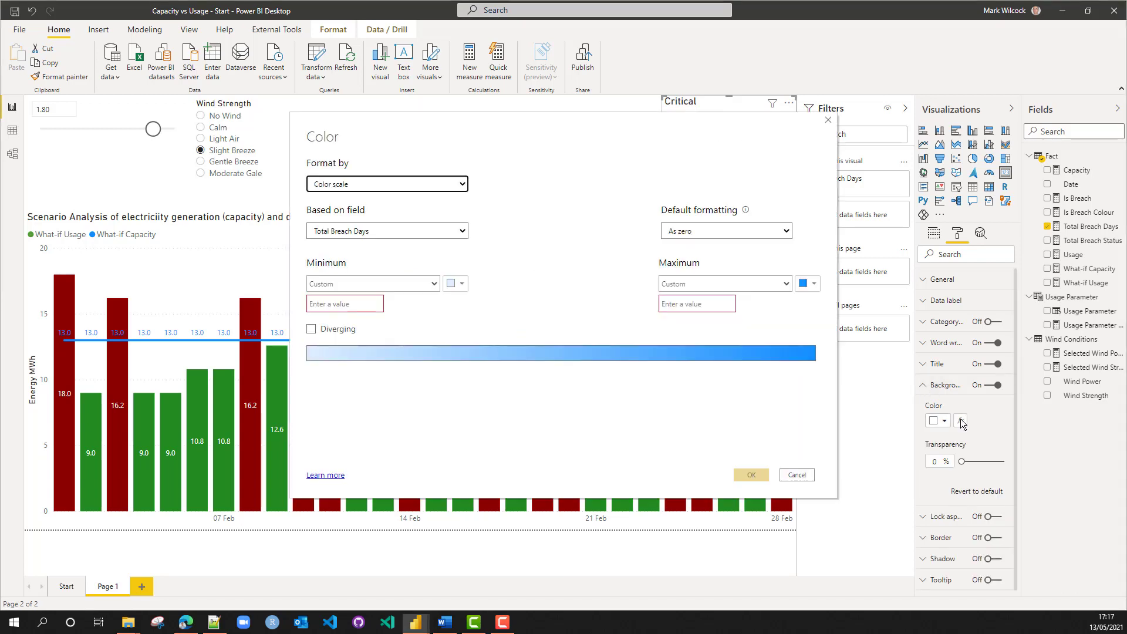
click(358, 187)
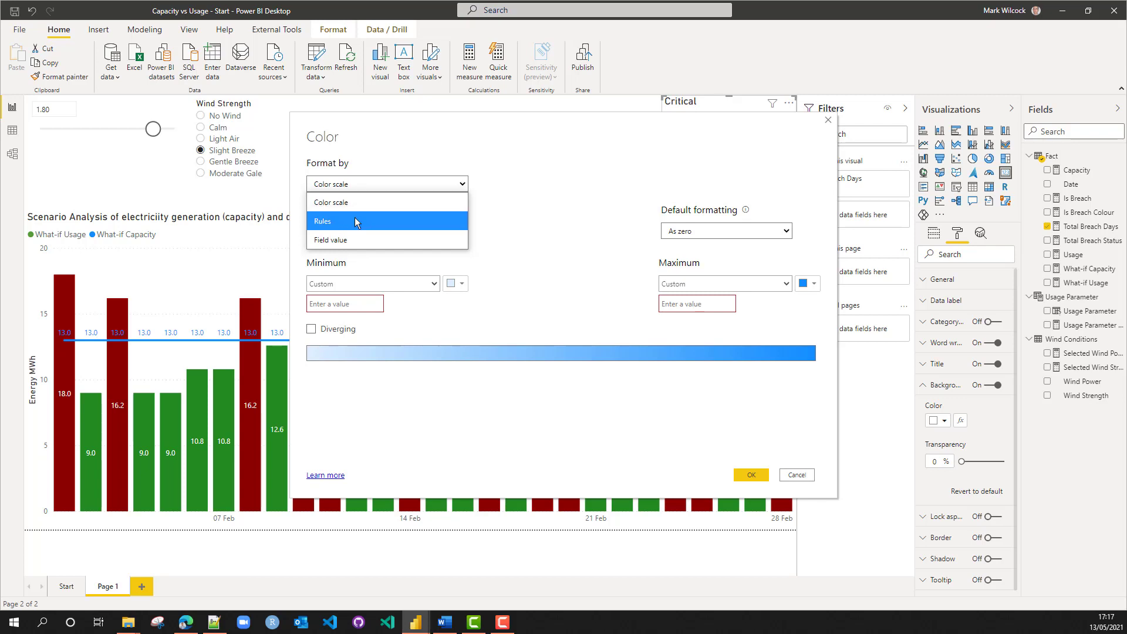
click(355, 219)
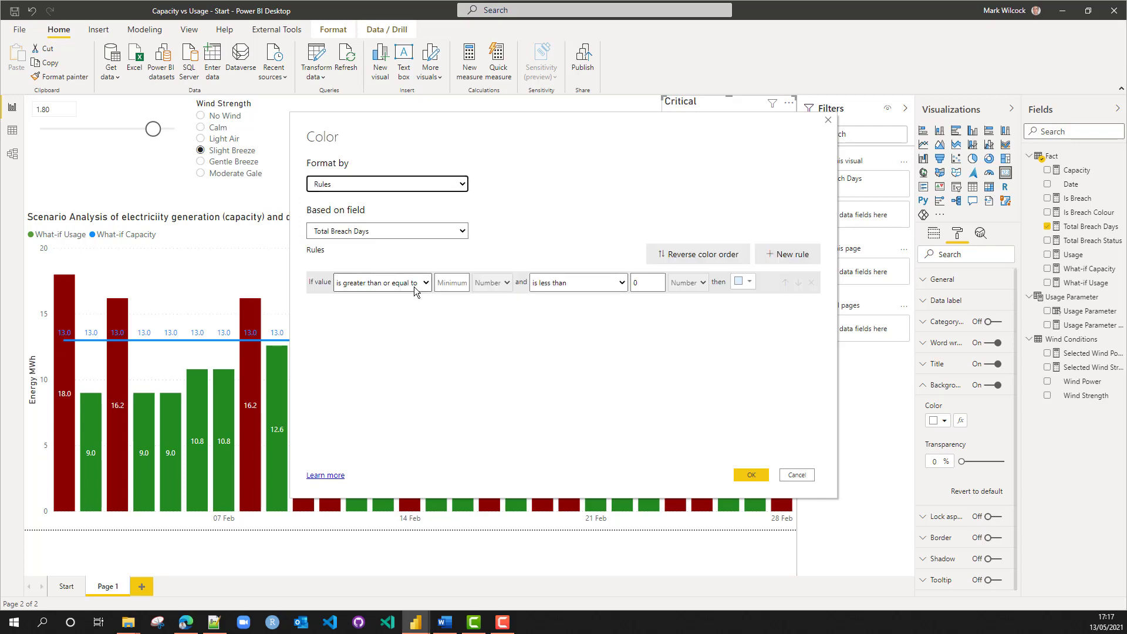
click(451, 284)
text(0)
click(564, 283)
click(565, 321)
click(654, 284)
text(0)
key(BackSpace)
text(2)
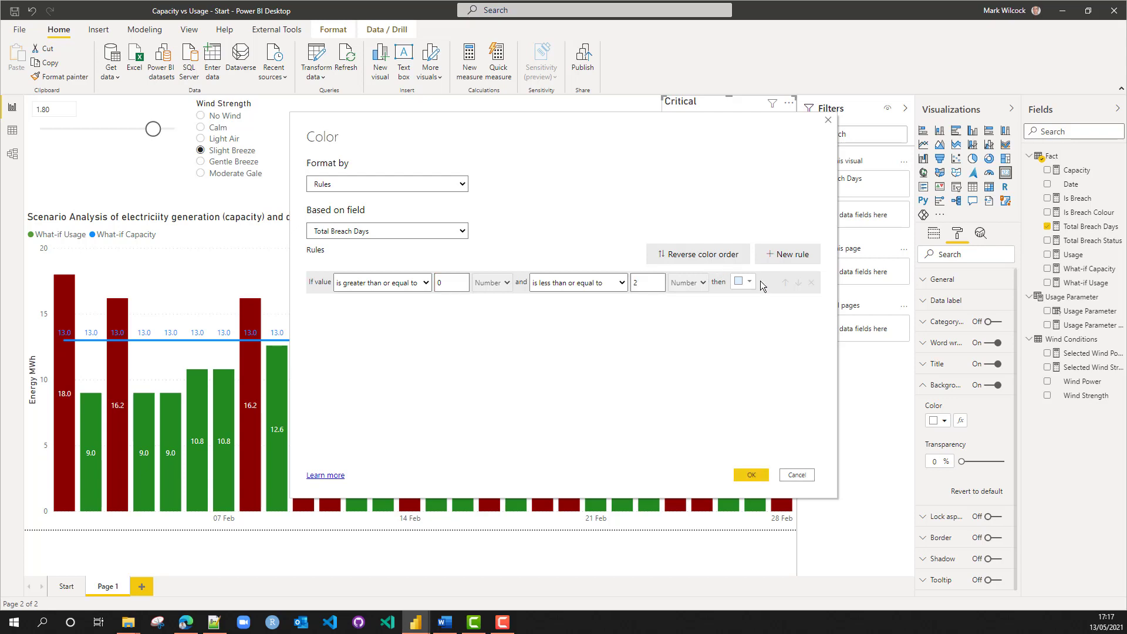
click(751, 282)
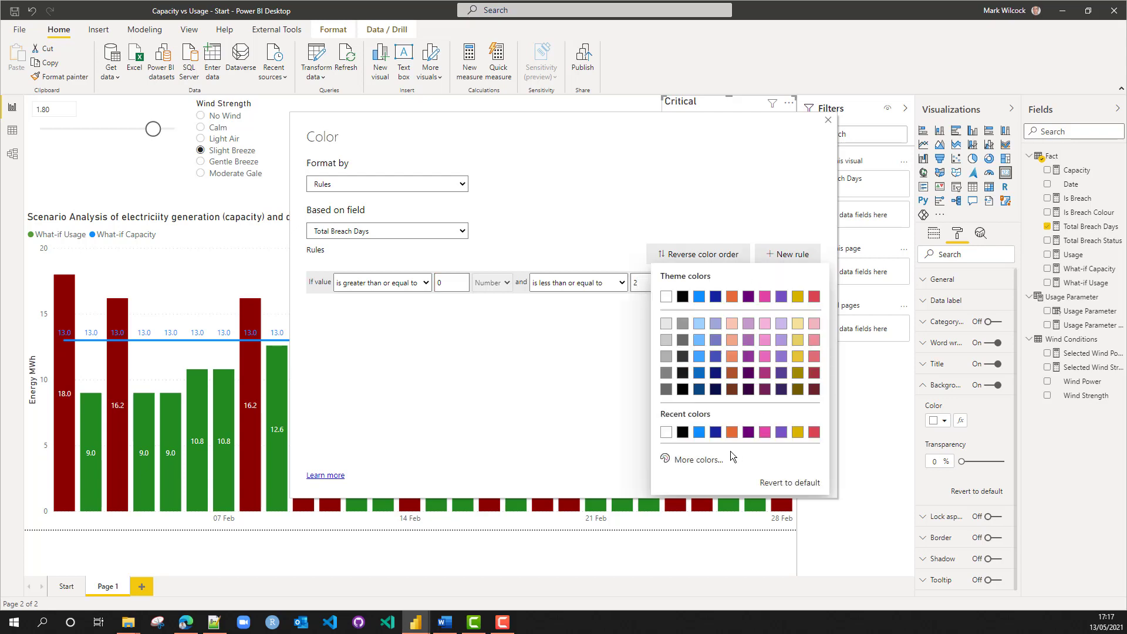
click(698, 460)
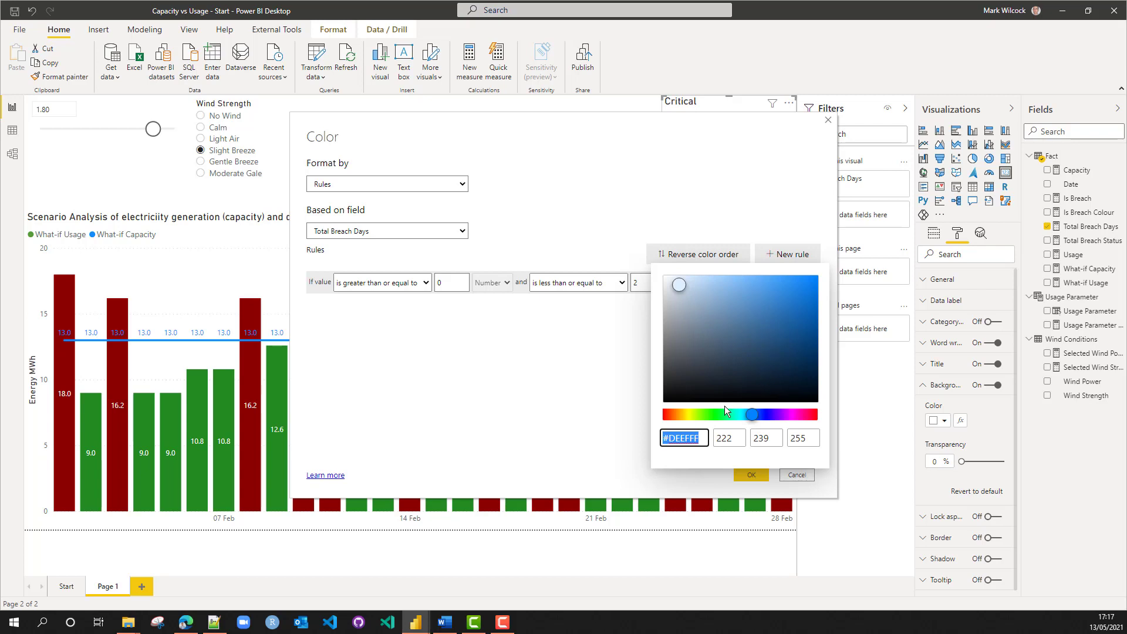
click(706, 414)
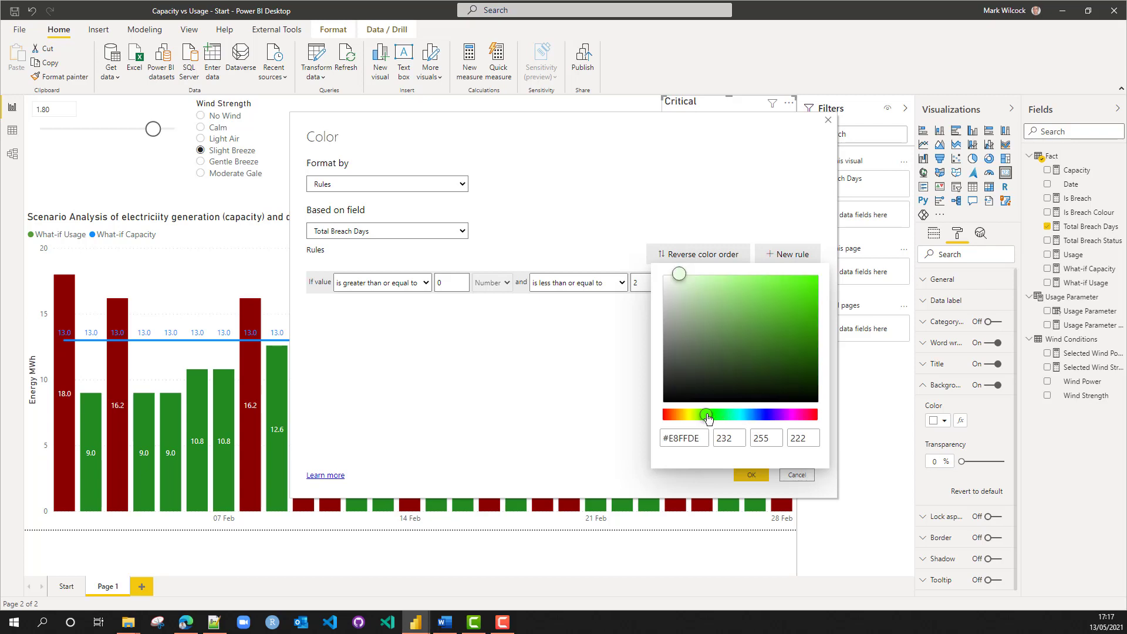
click(576, 349)
Add a second background rule colouring 3 to 8 breach days pale yellow
click(790, 258)
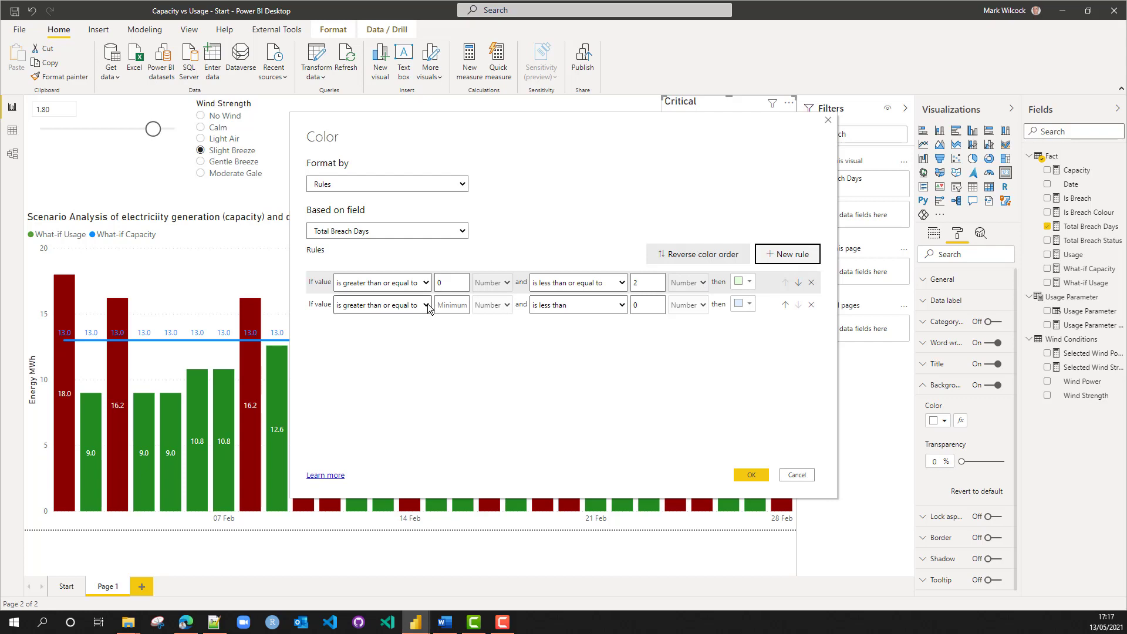
click(455, 304)
text(3)
click(567, 305)
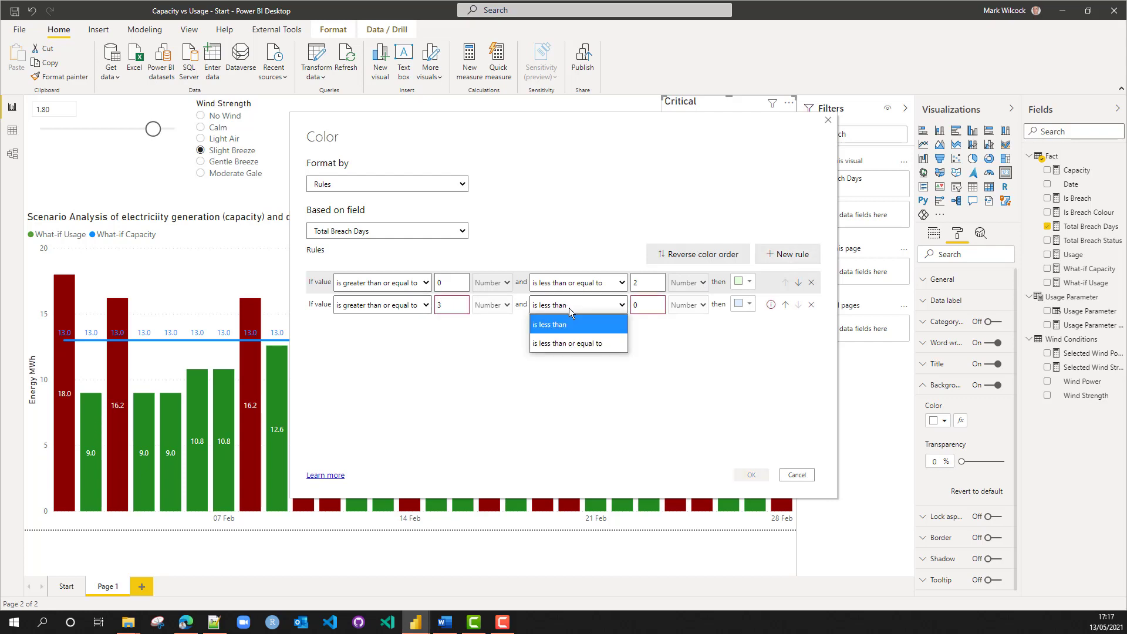
click(568, 343)
click(638, 307)
text(8)
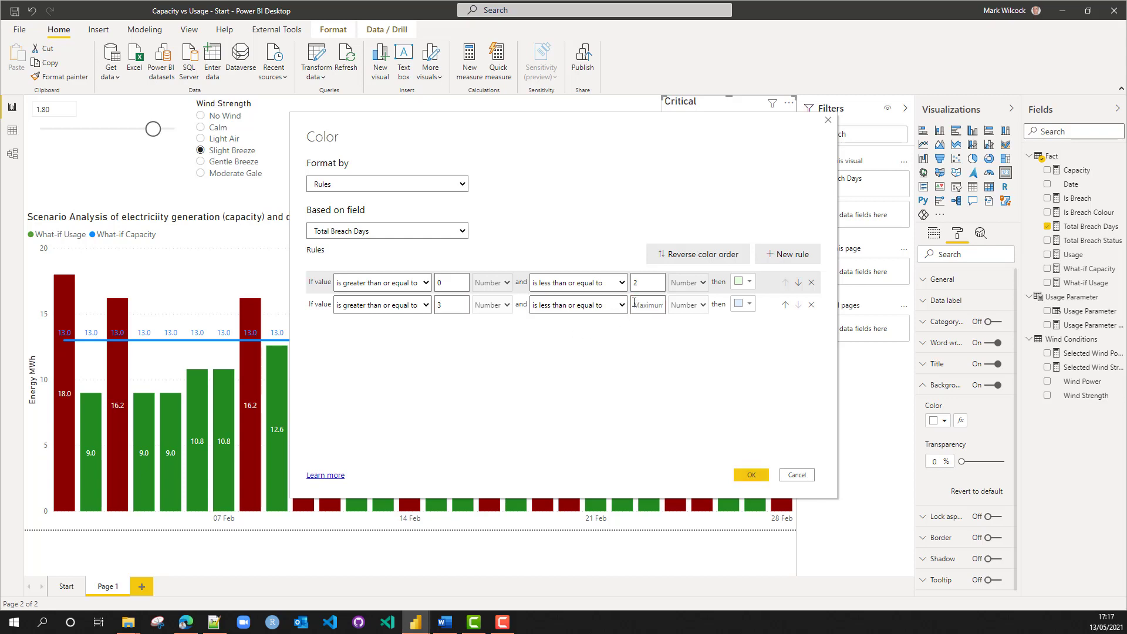
click(750, 304)
click(799, 323)
Add a third rule colouring 9 to 100 breach days light red, and apply the rules
click(787, 254)
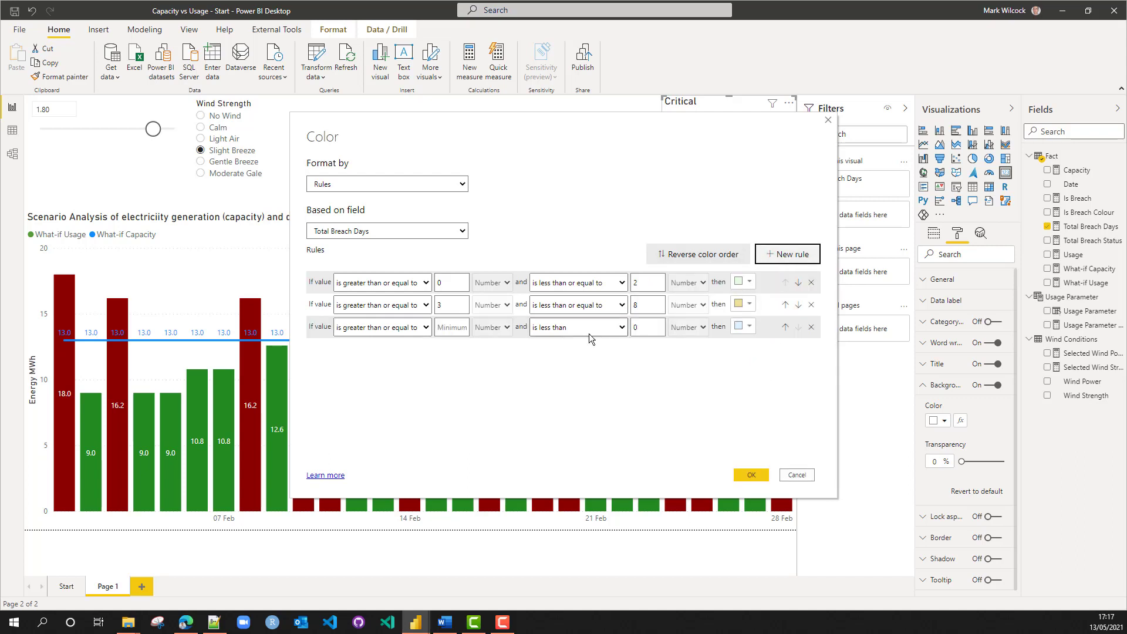
click(457, 327)
text(9)
click(643, 326)
key(BackSpace)
text(100)
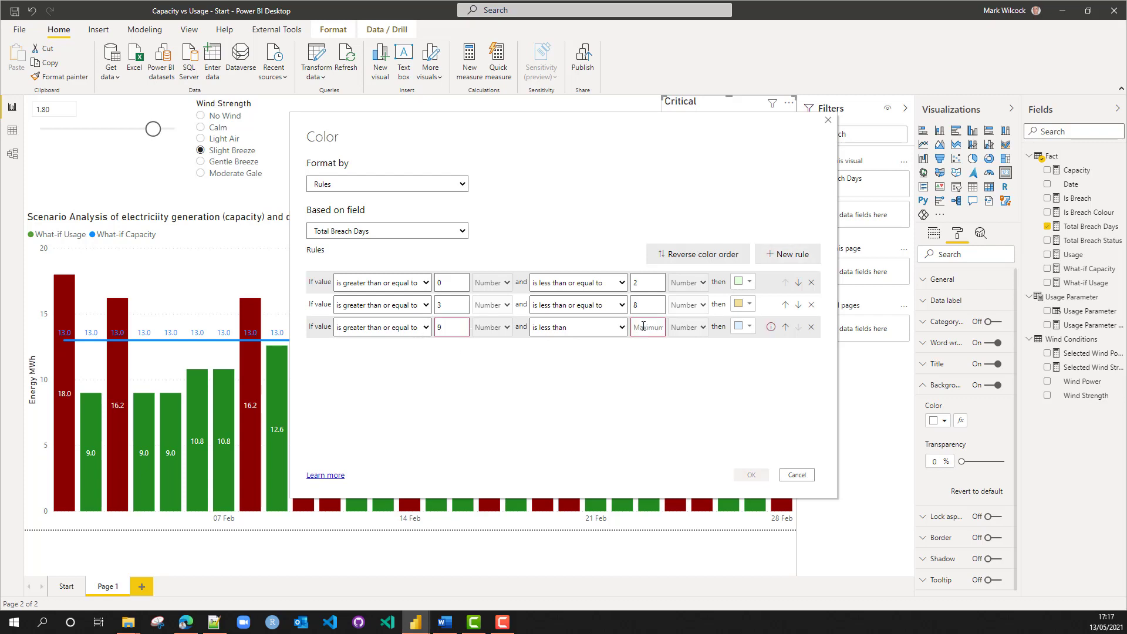
click(743, 327)
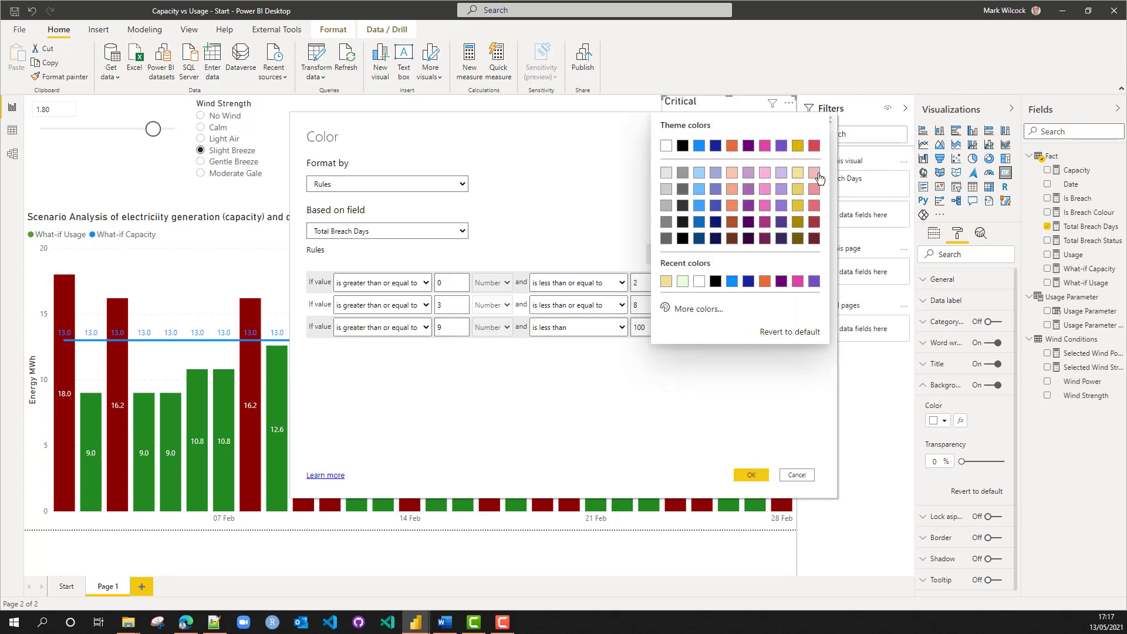
click(816, 174)
click(752, 475)
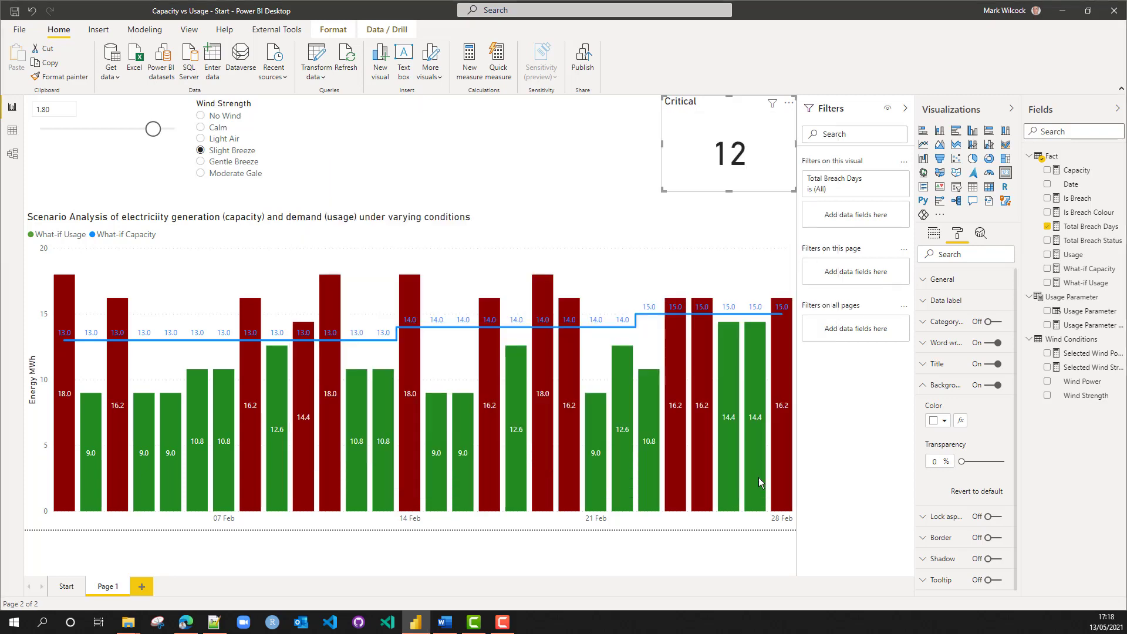
Drag the Usage Parameter slider from 1.80 down to 1.40, turning the card OK
click(124, 126)
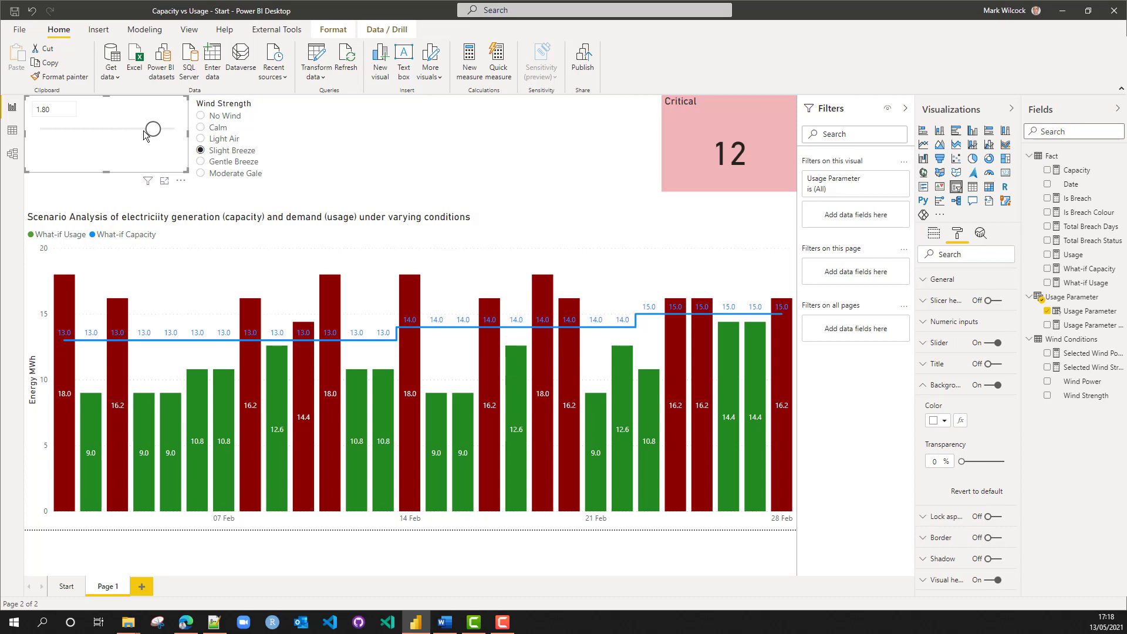
drag(153, 128, 130, 129)
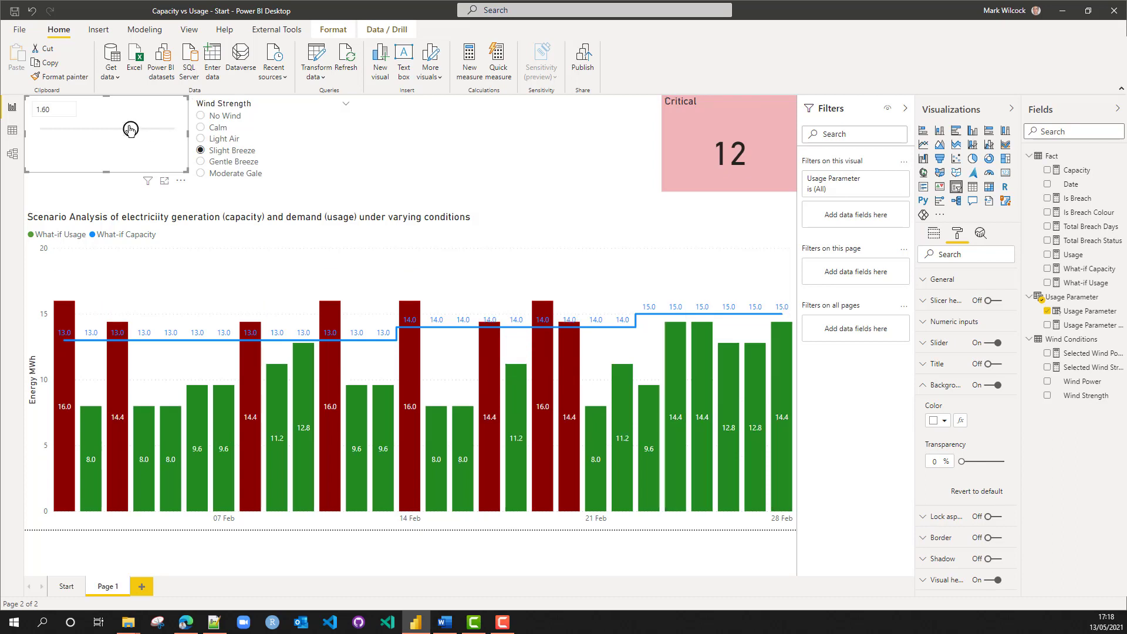
drag(130, 130, 109, 128)
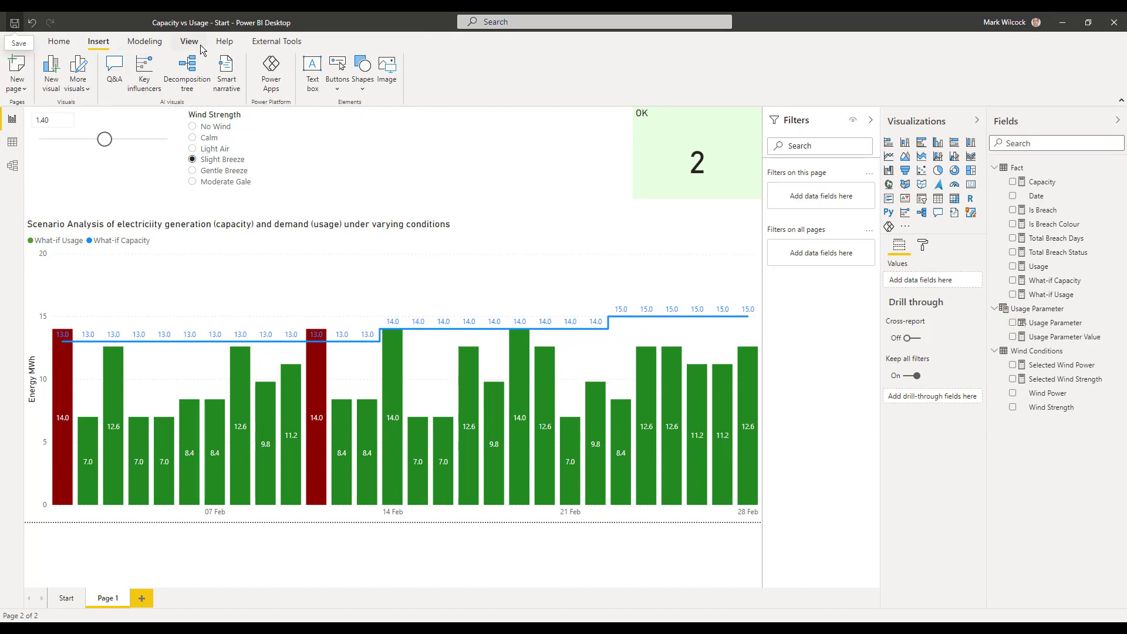
Insert a widened text box and paste in the breach-summary sentence
click(313, 81)
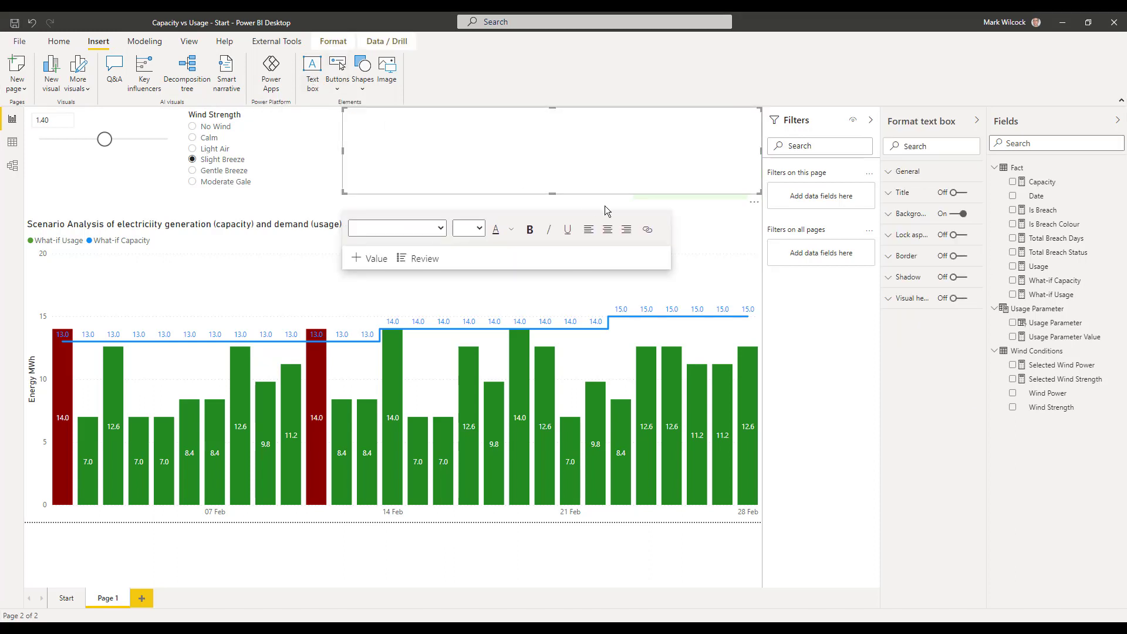
drag(758, 193, 622, 198)
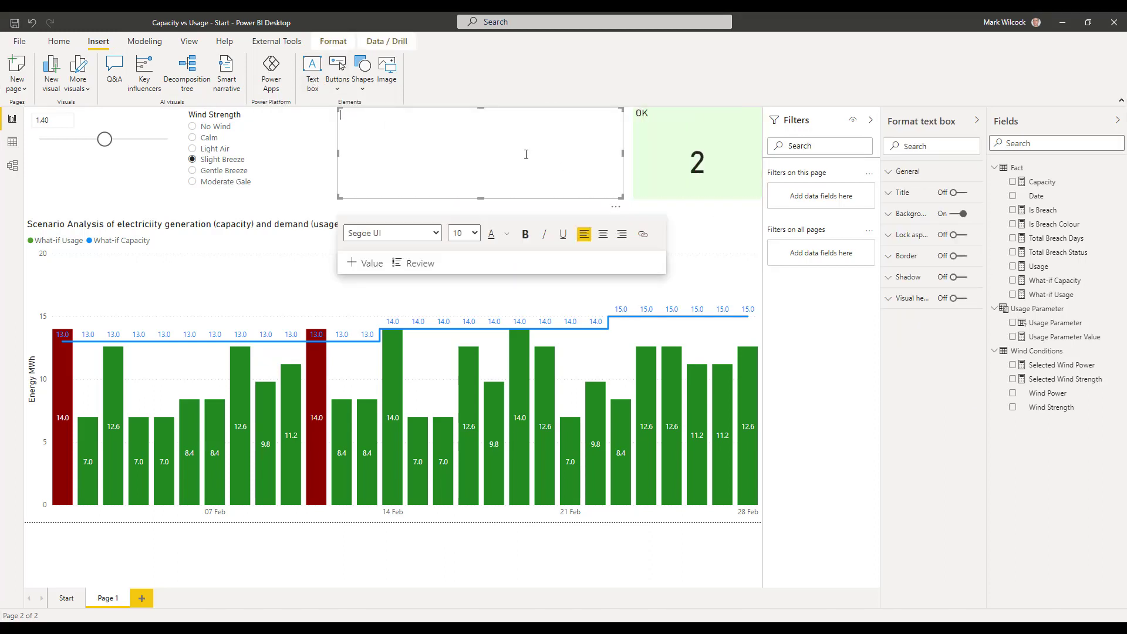
text(With wind conditions  of  and usage increase by  %, there would be  breach days)
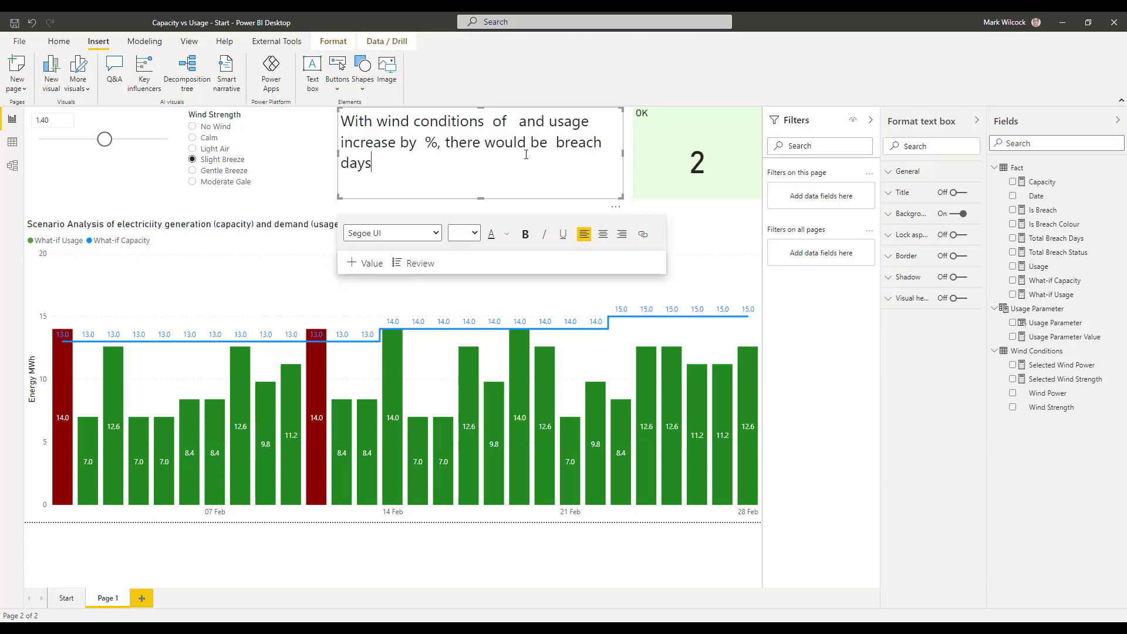
Insert a dynamic 'selected wind strength' value after the word 'of' in the sentence
click(512, 121)
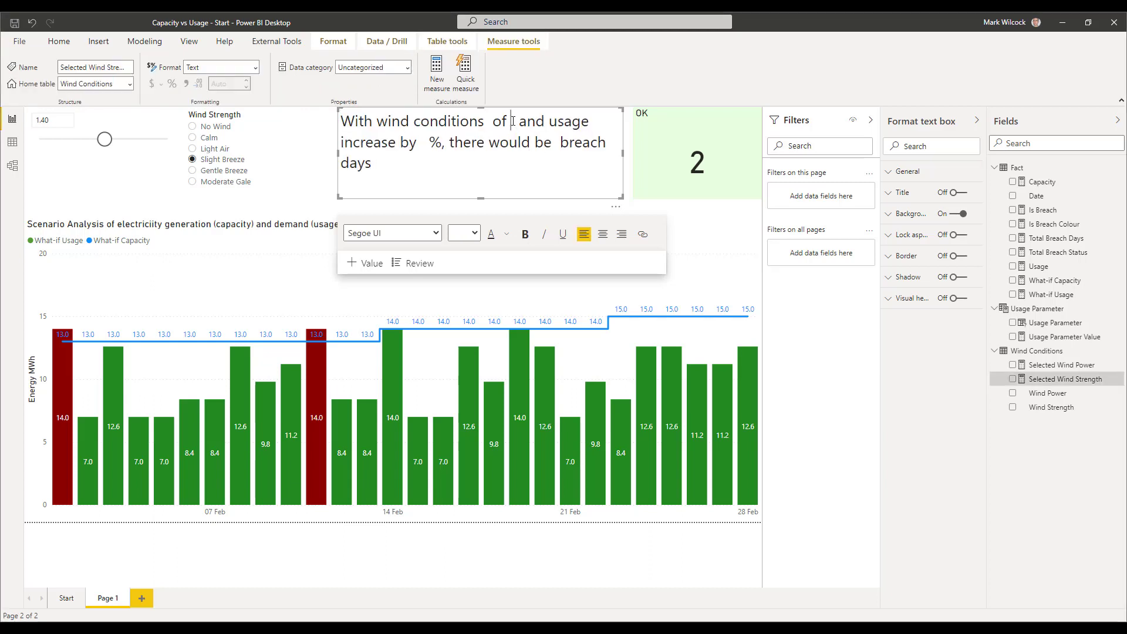
click(364, 265)
click(379, 333)
text(sel)
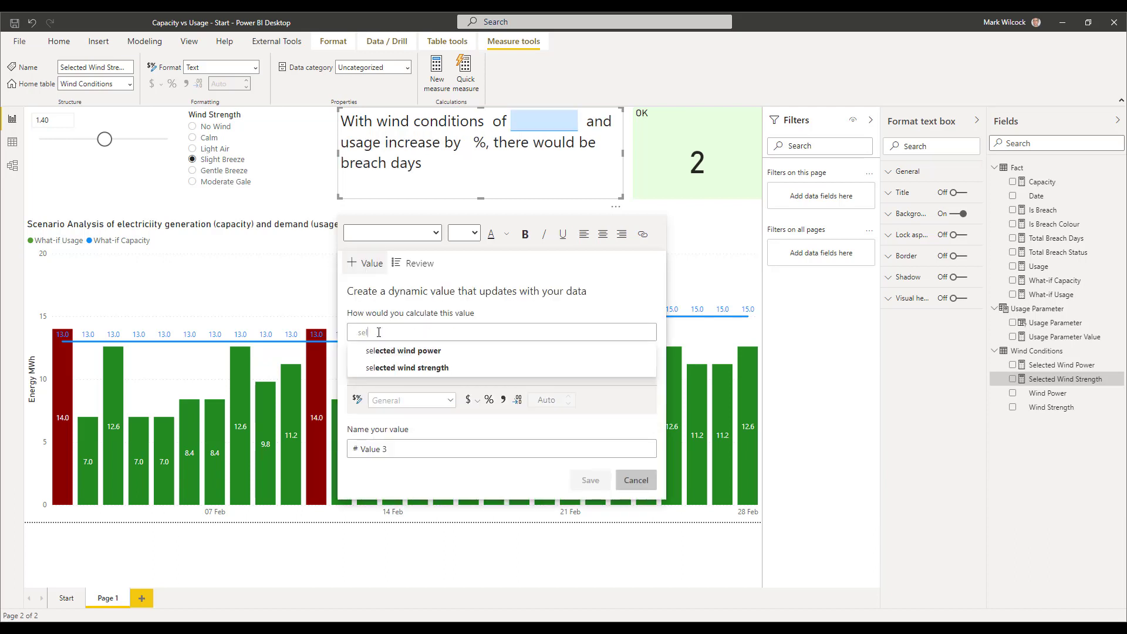
click(400, 368)
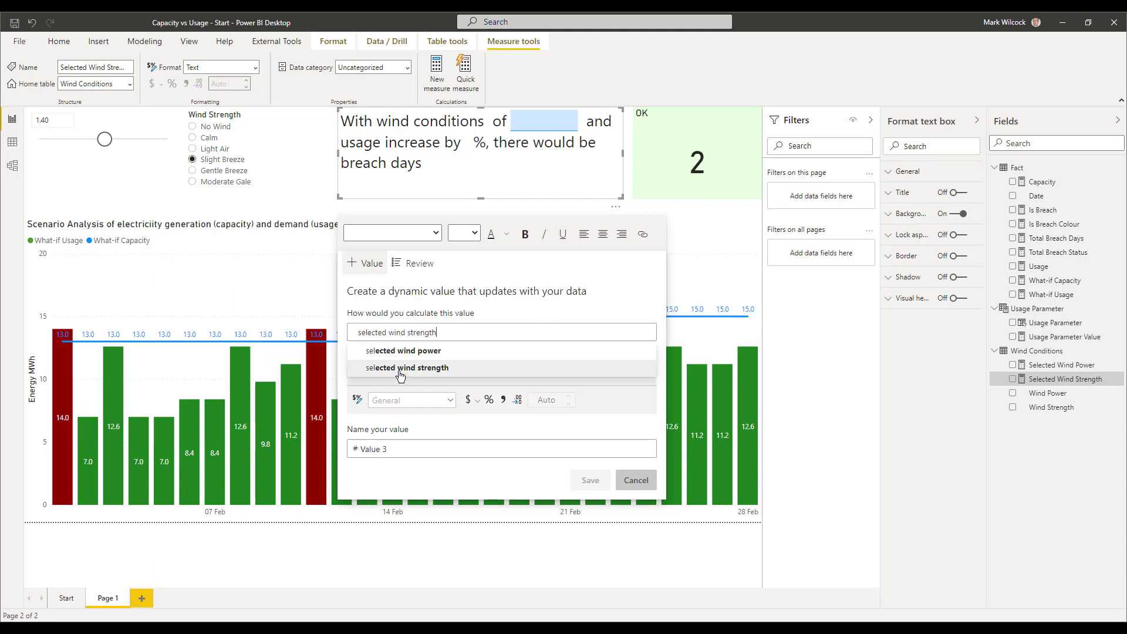
click(592, 481)
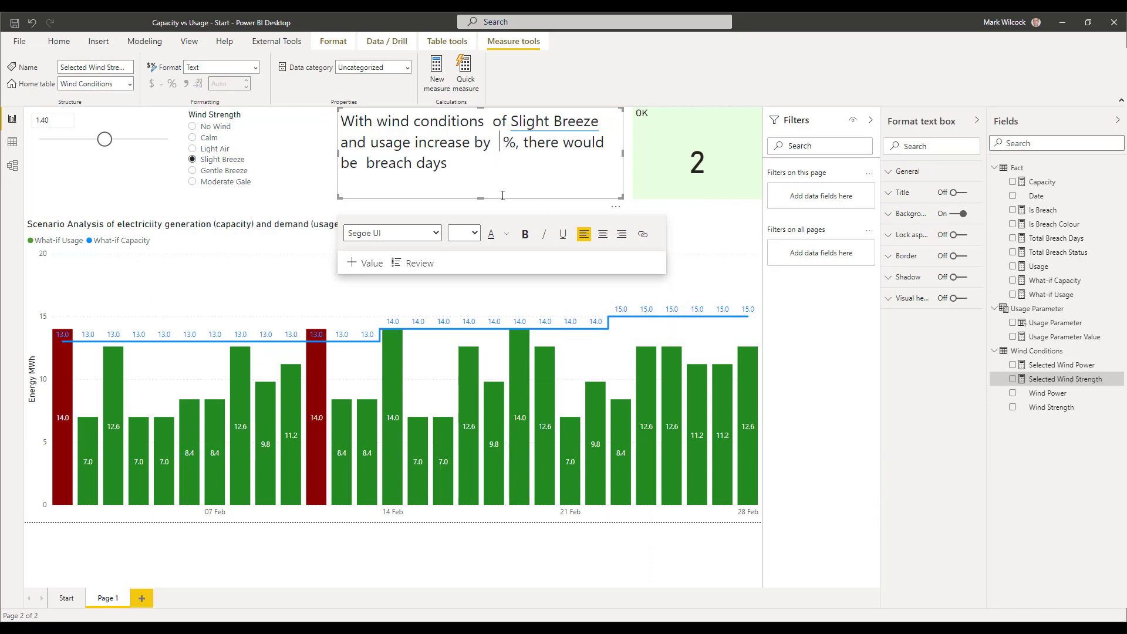
Insert a dynamic 'usage parameter value' into the sentence for the usage increase
click(378, 264)
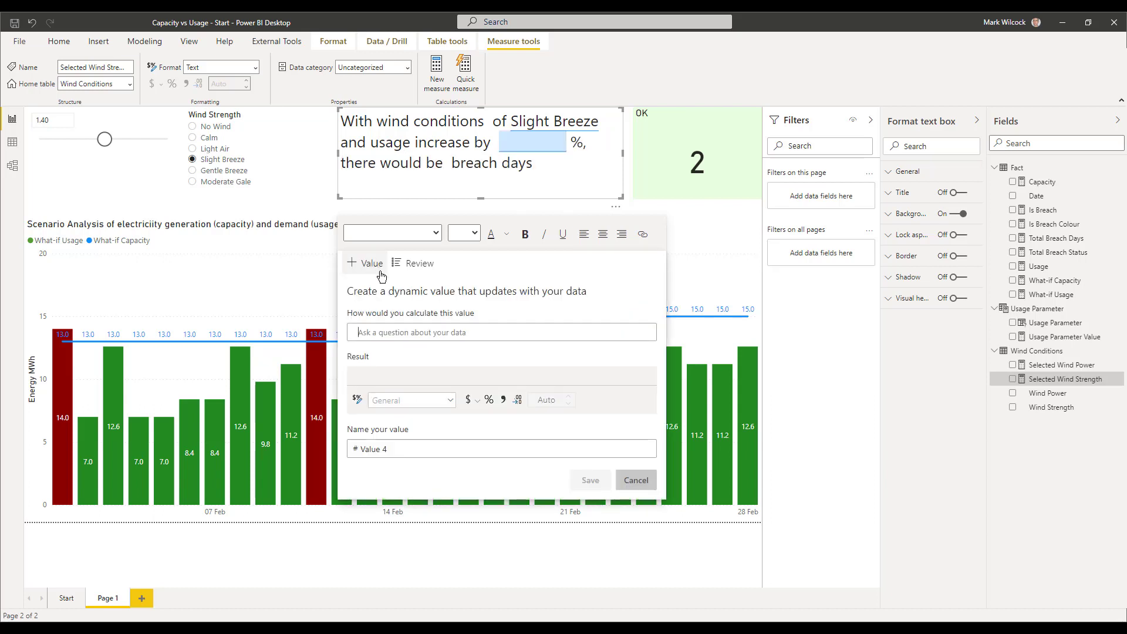
text(usage)
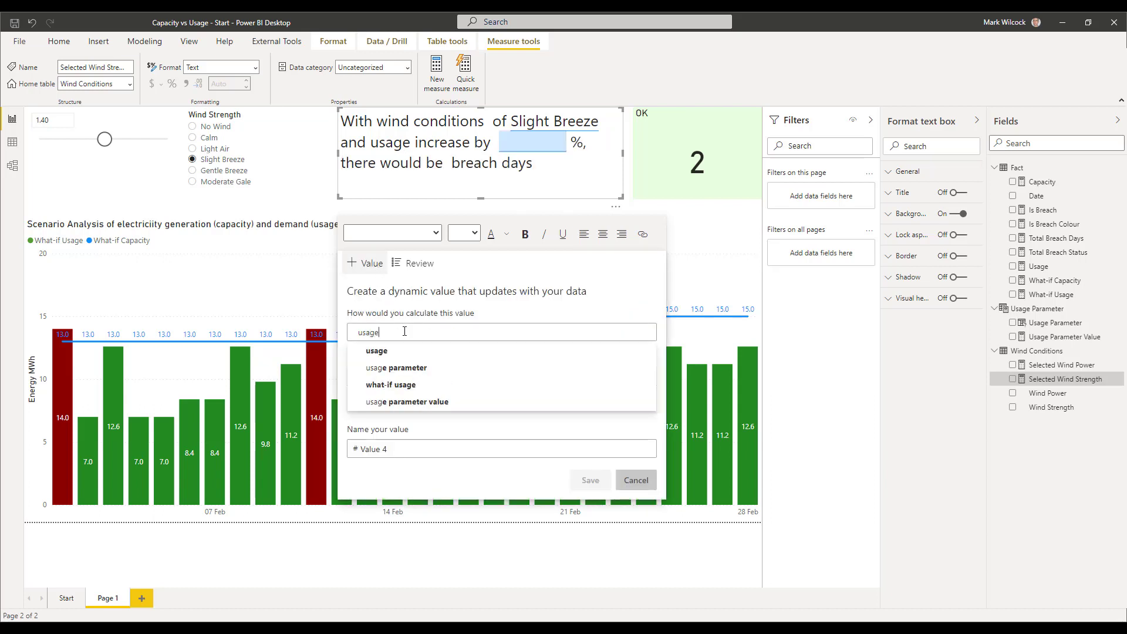
click(423, 385)
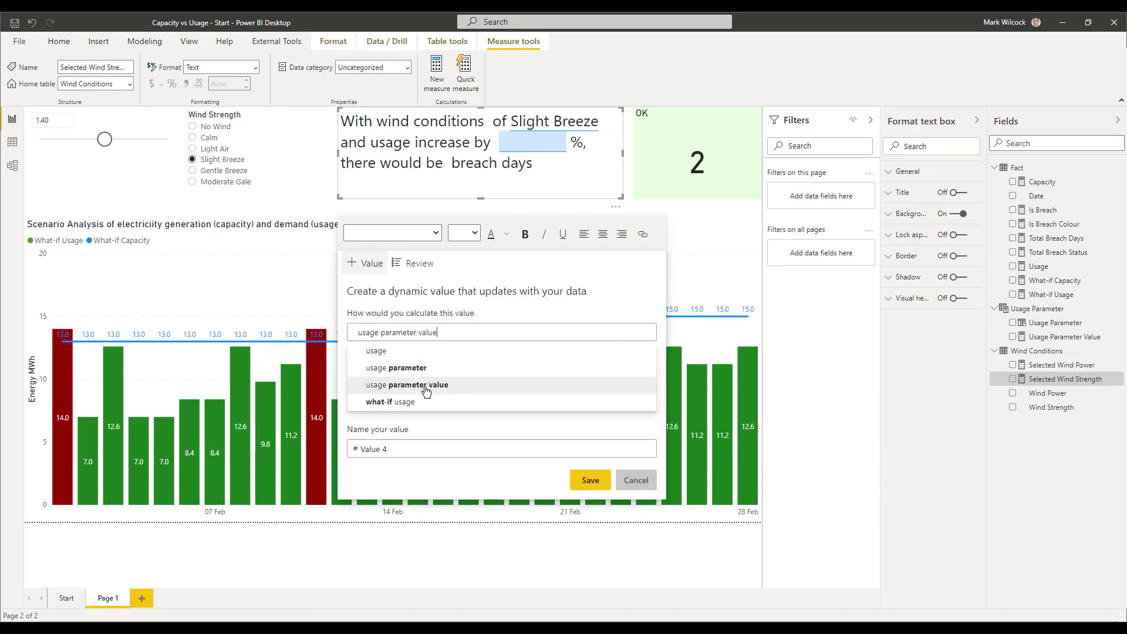
click(590, 480)
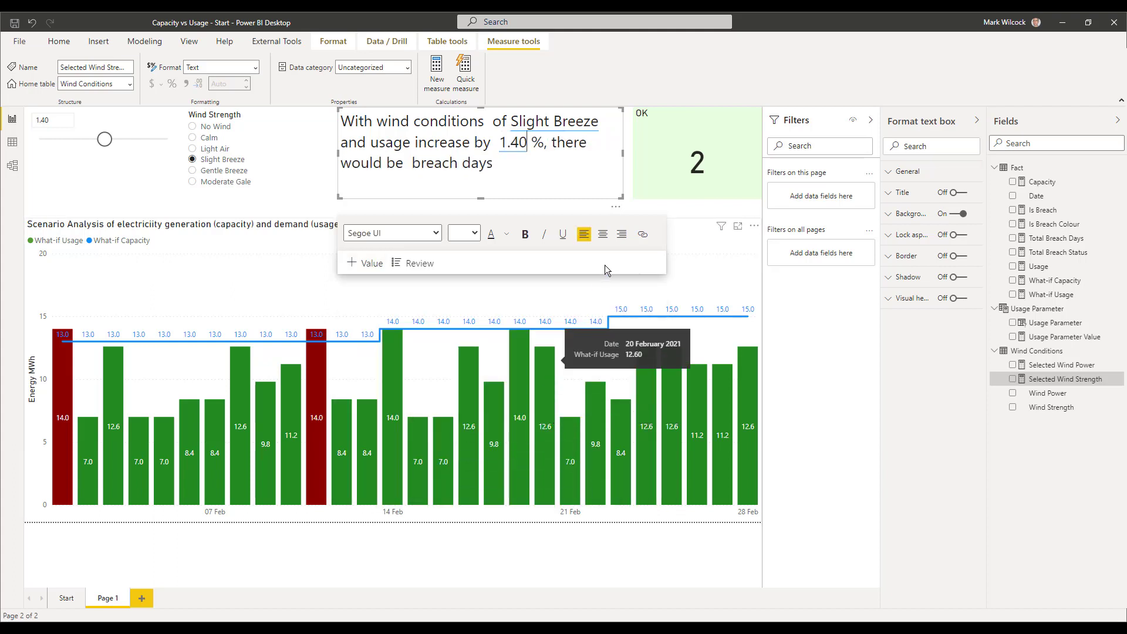
Insert a dynamic 'total breach days' value before 'breach', then select Gentle Breeze wind strength
click(409, 164)
click(369, 264)
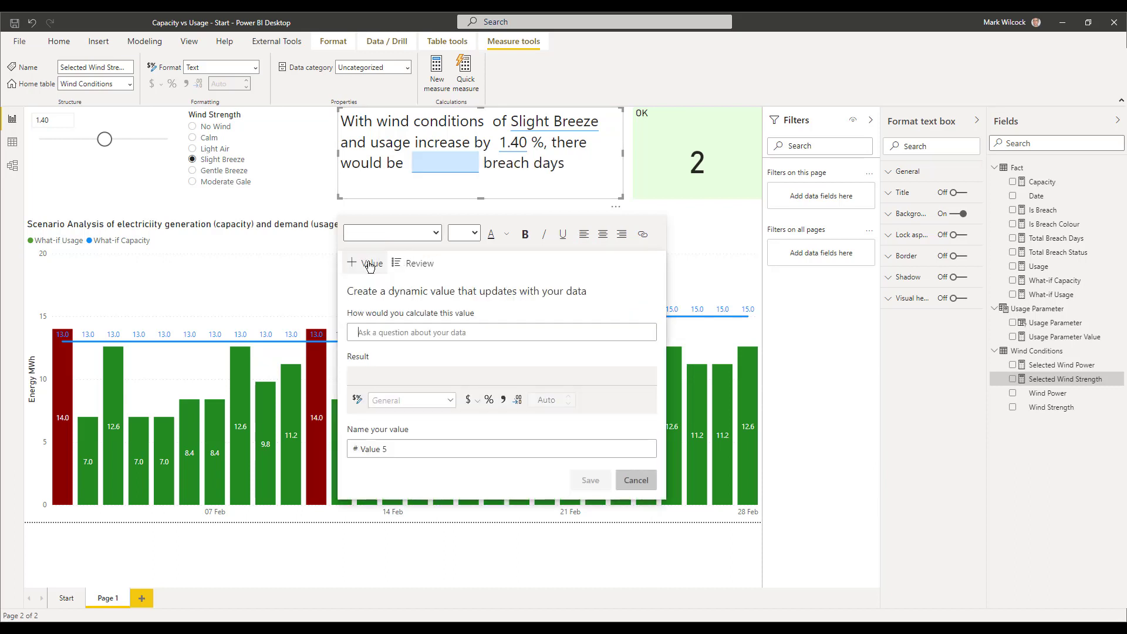
text(total)
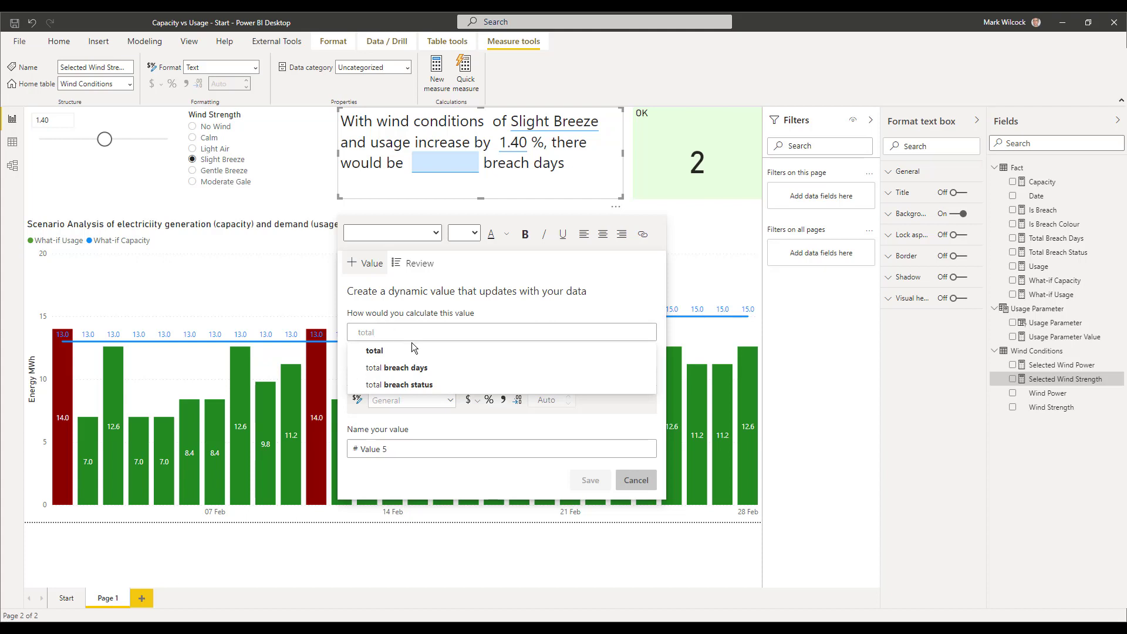
click(405, 368)
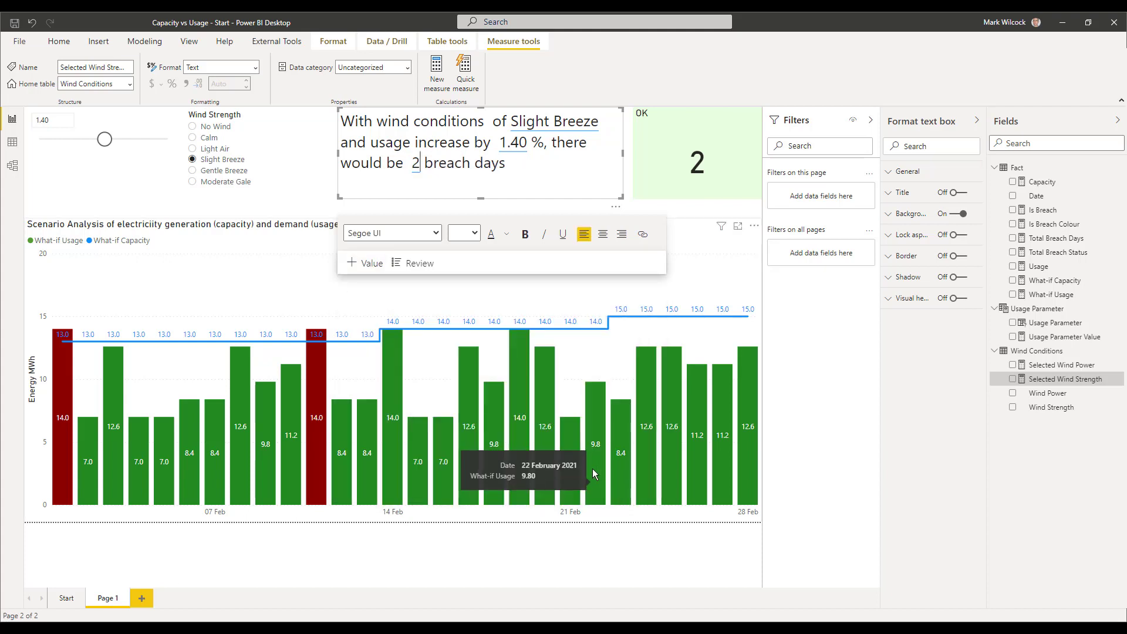
click(194, 172)
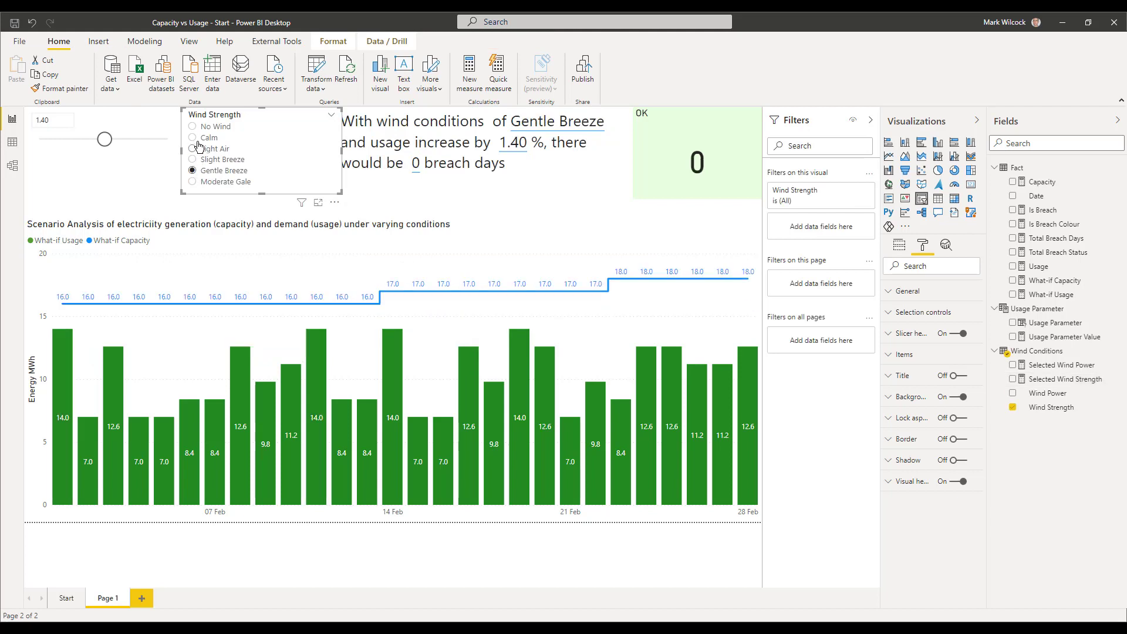